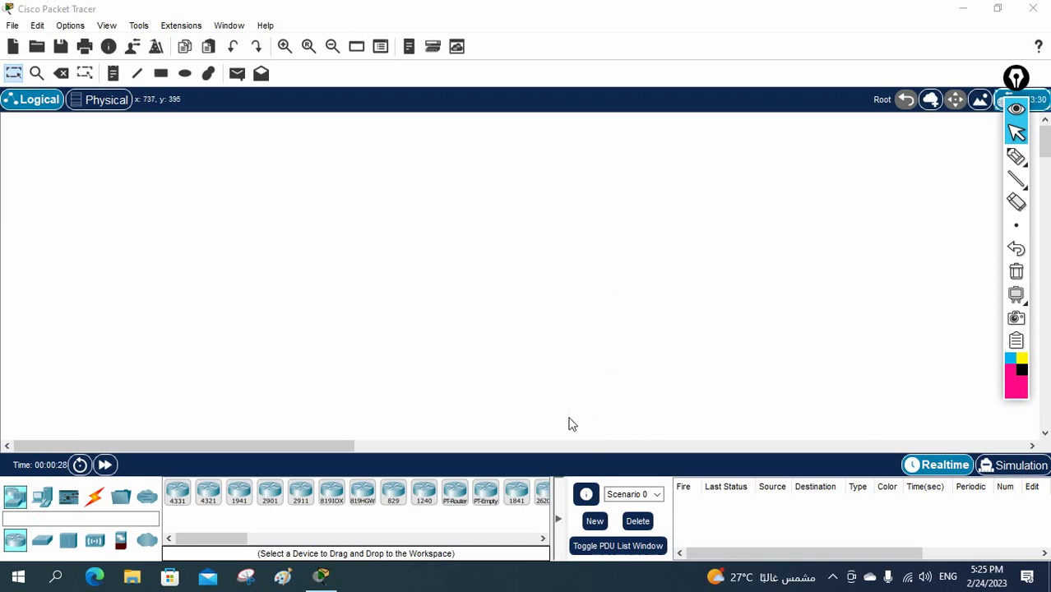
- Place a 2960 switch on the workspace and rename it from Switch0 to SW1
click(42, 540)
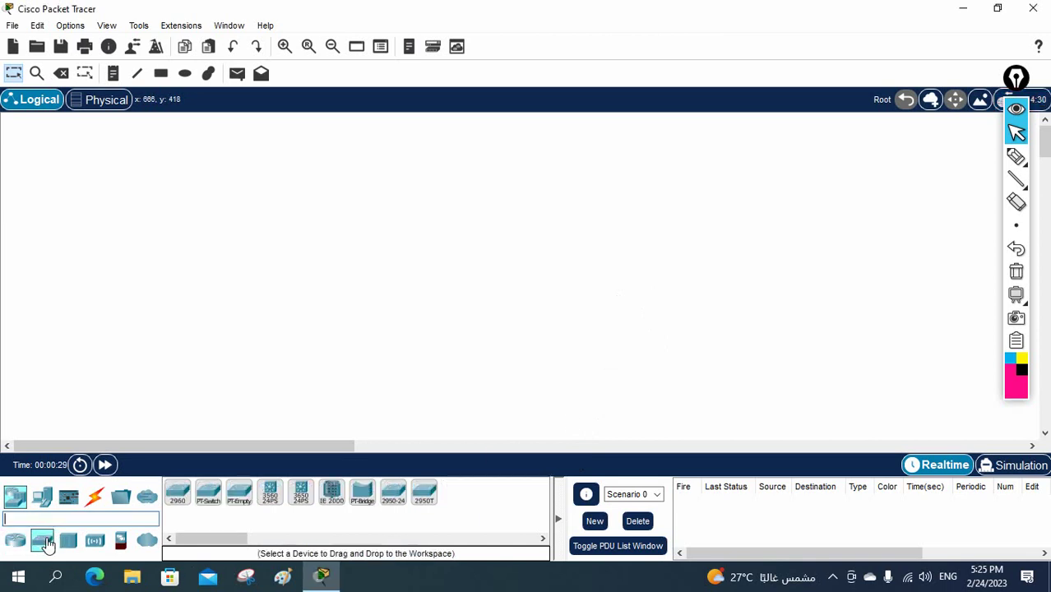
drag(175, 499, 347, 216)
click(347, 240)
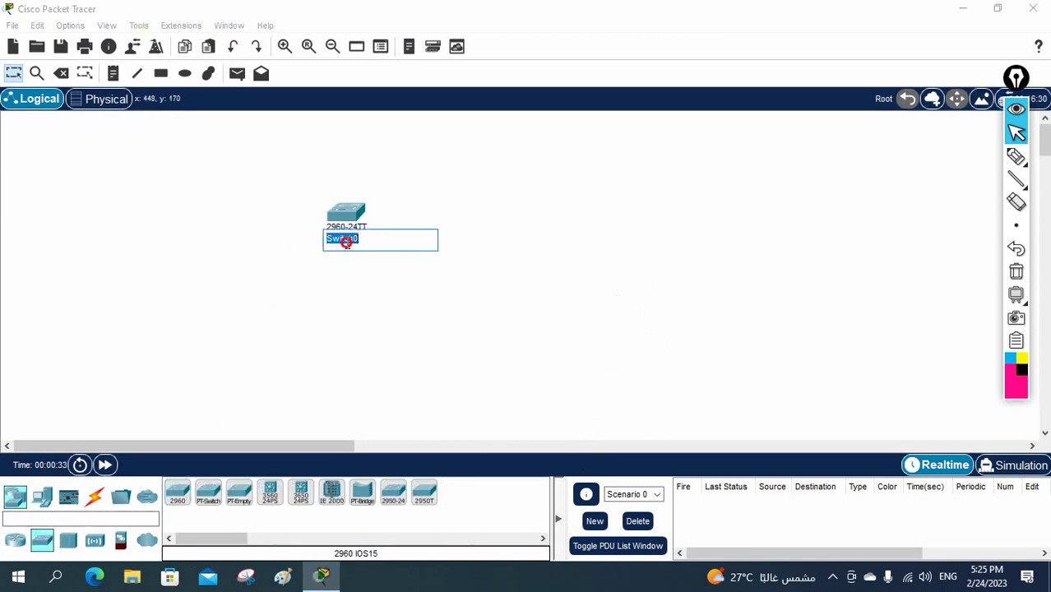
text(SW1)
key(Return)
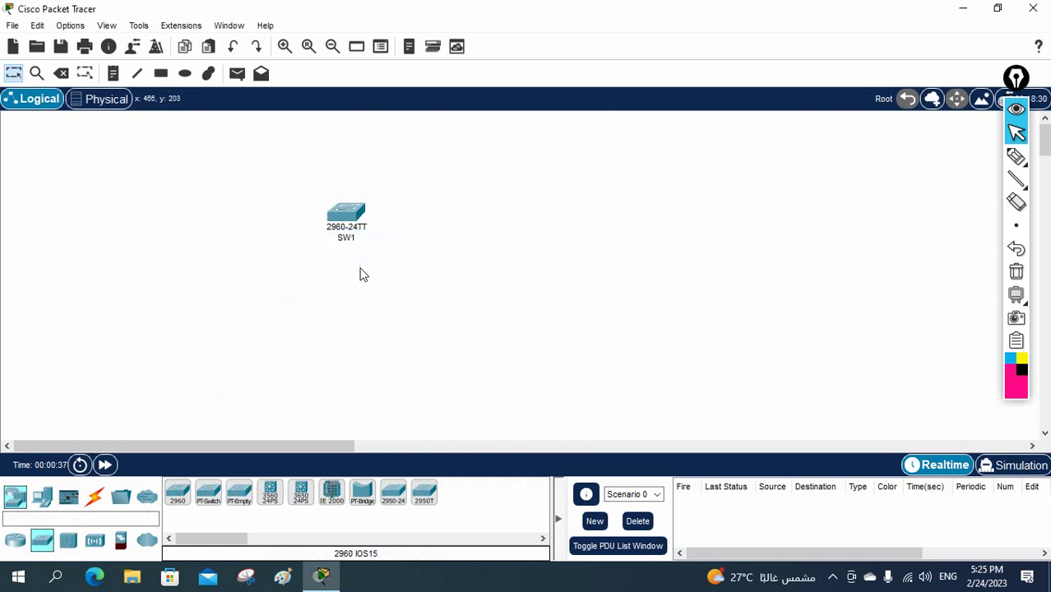
click(42, 498)
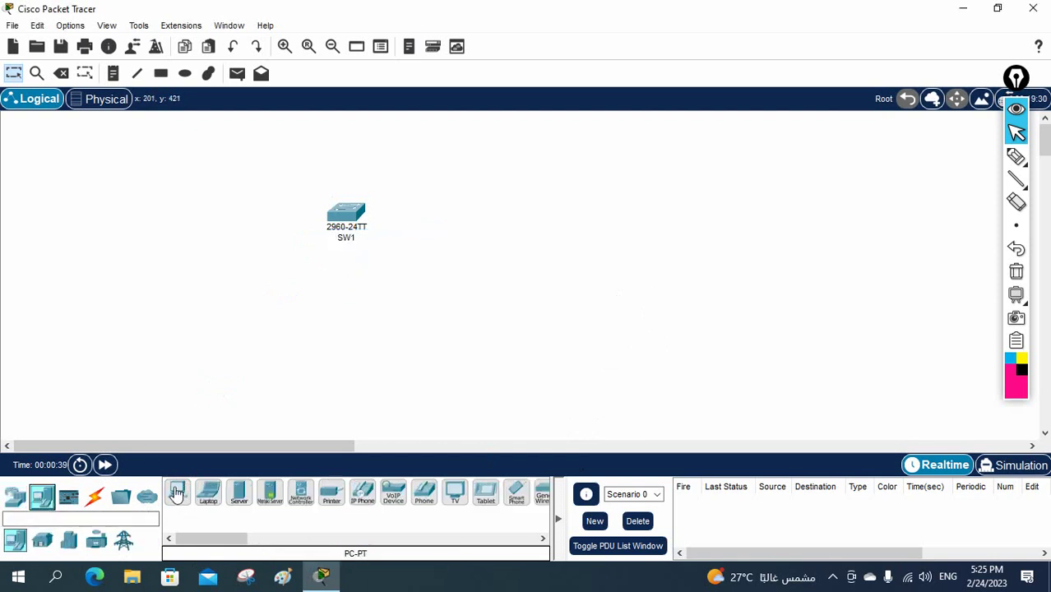
- Add a PC and a laptop, and cable PC0 to SW1 port Fa0/1 with an automatic cable
drag(177, 491, 221, 240)
drag(208, 492, 279, 316)
click(95, 500)
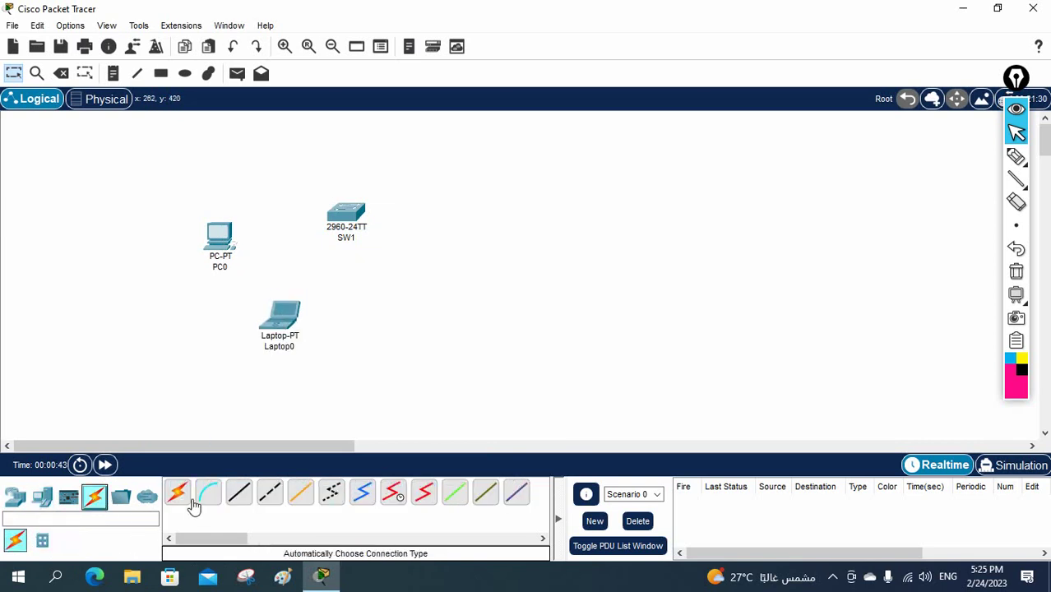
click(179, 493)
click(234, 232)
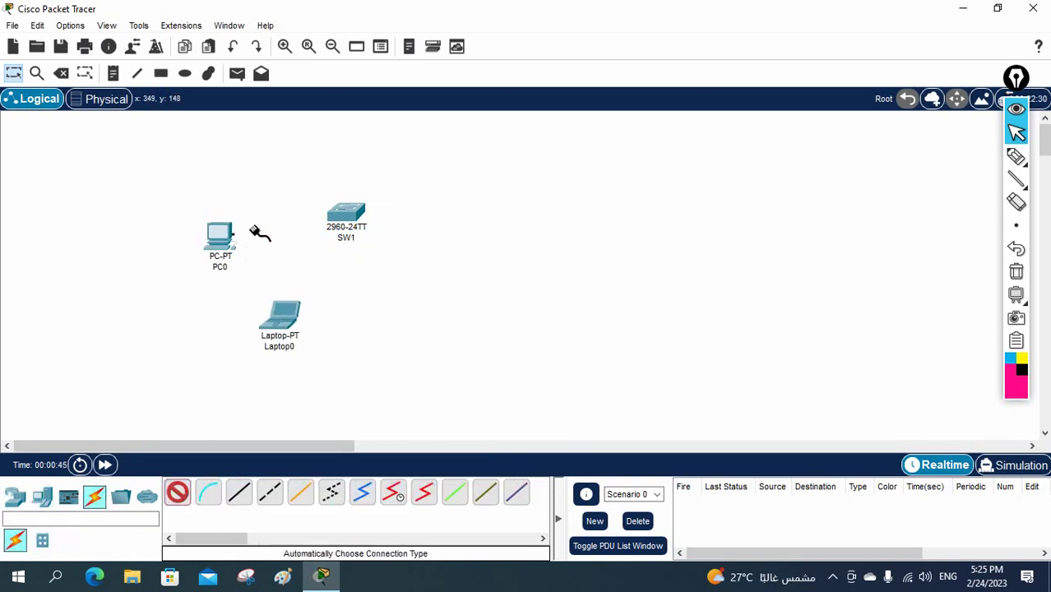
click(346, 213)
- Cable Laptop0 to SW1 port Fa0/2 and tidy the positions of PC0 and Laptop0
click(177, 493)
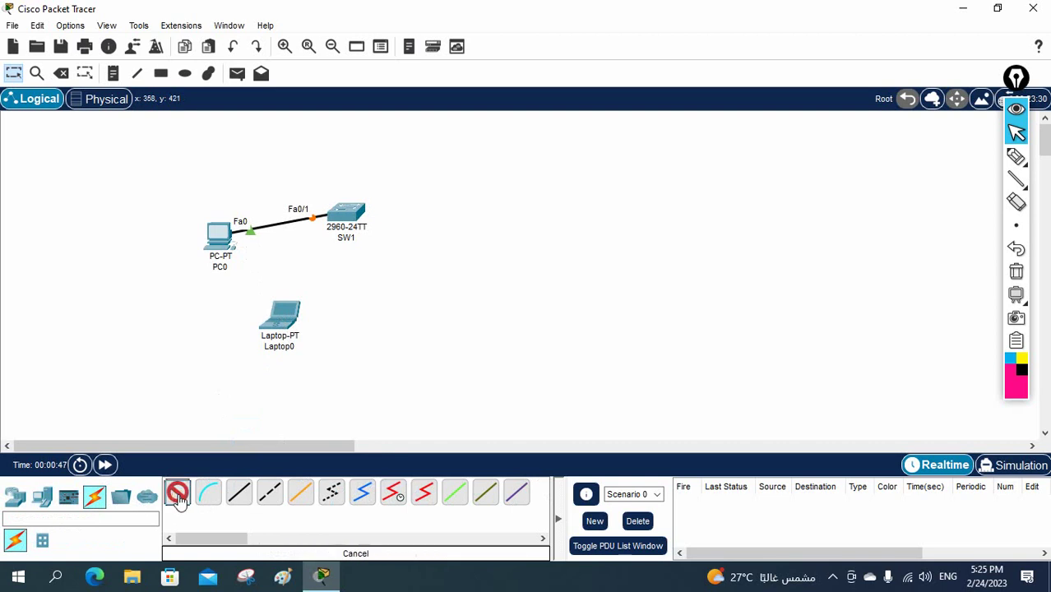
click(353, 228)
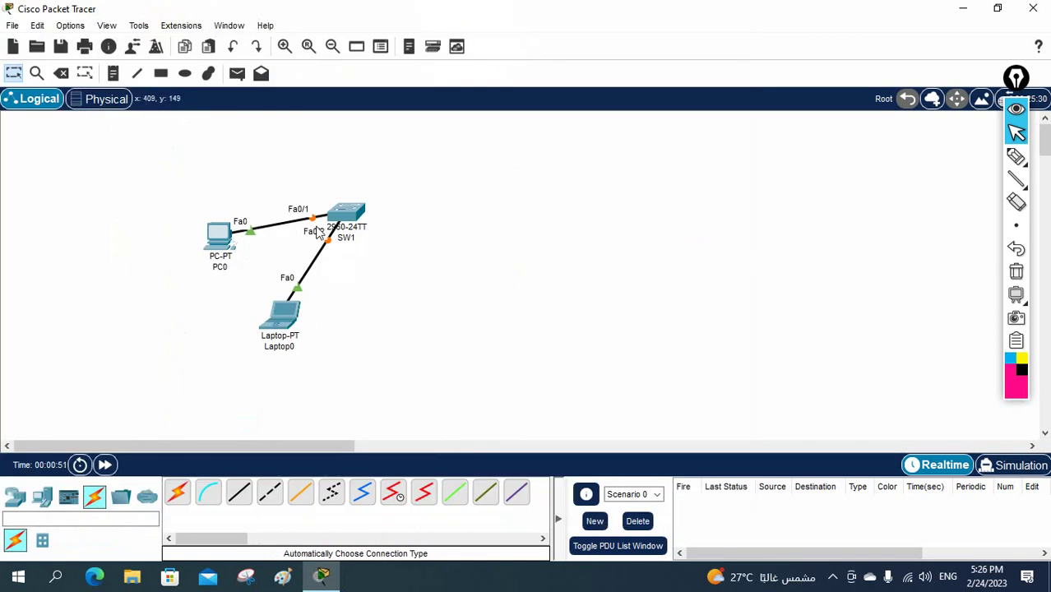
drag(218, 239, 189, 217)
drag(284, 324, 280, 343)
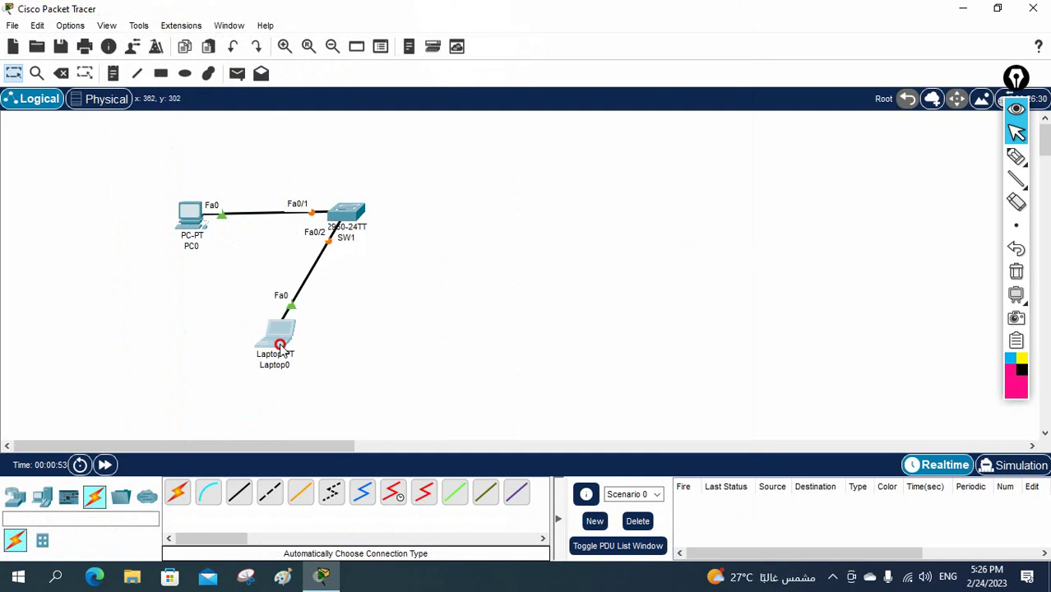
click(113, 73)
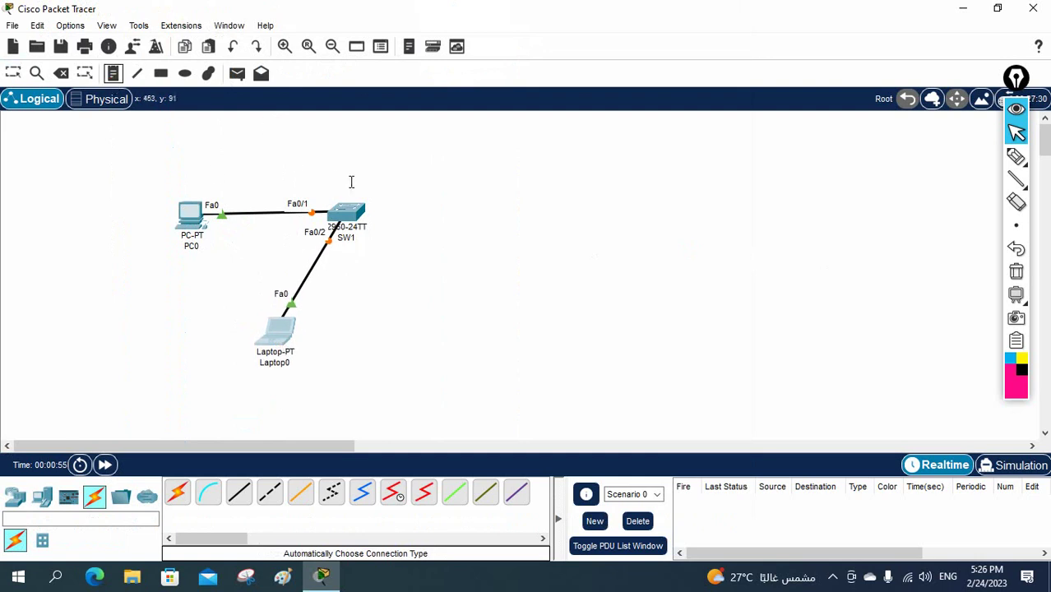
- Add a note reading 192.168.1.2 just above SW1 on the canvas
click(335, 180)
text(192)
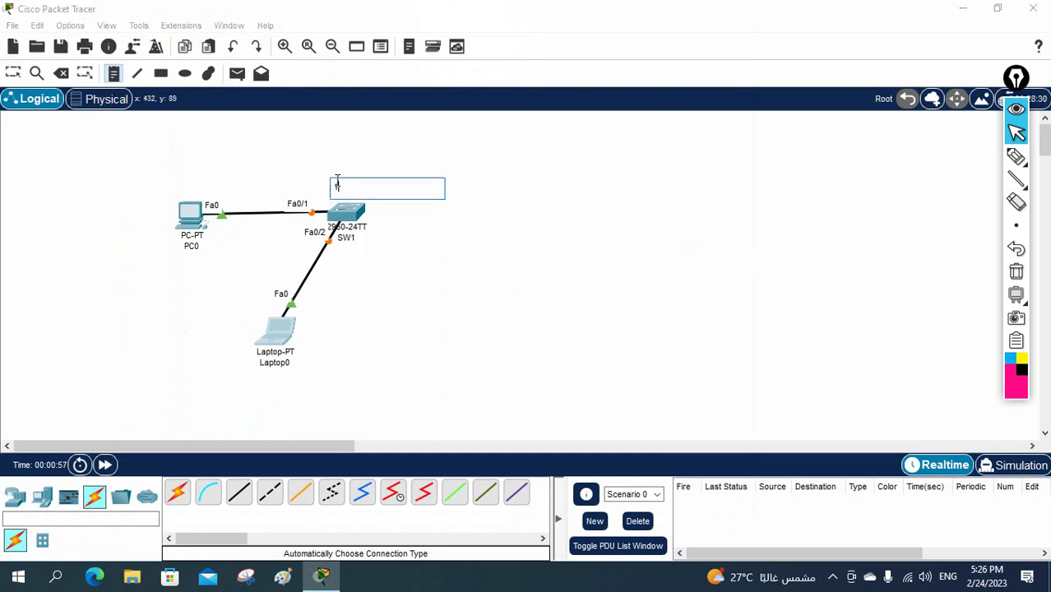
text(.168.1.2)
click(386, 380)
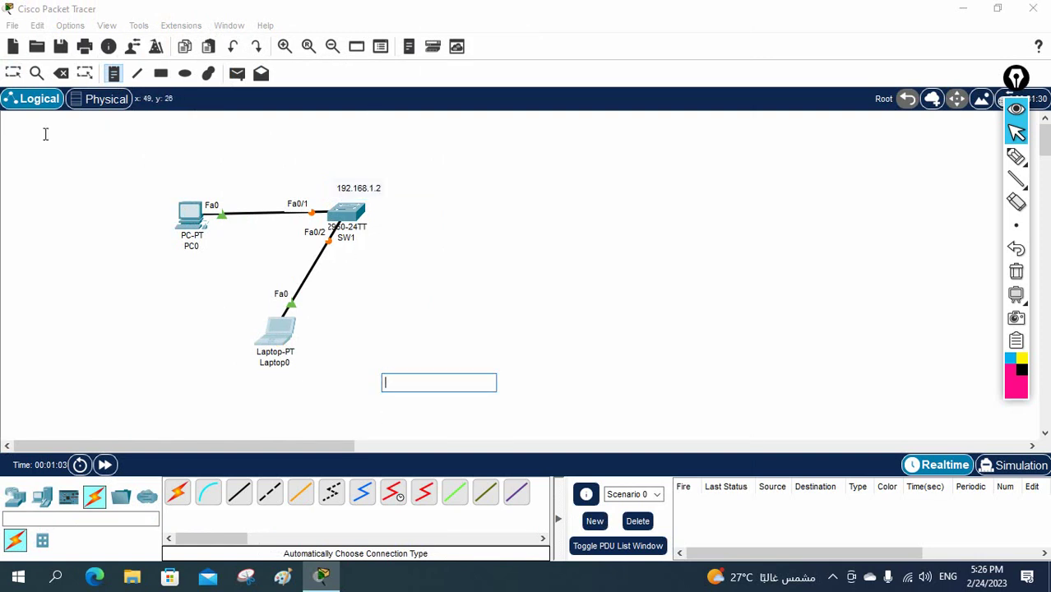
click(13, 73)
click(337, 213)
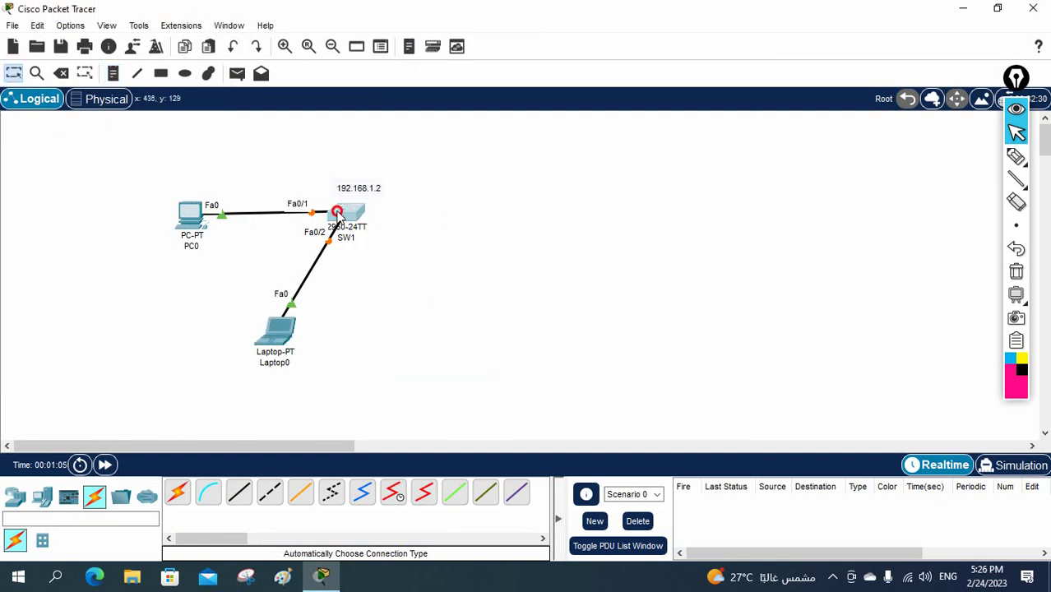
- Show SW1's CLI and widen and reposition its window to uncover the topology
click(371, 48)
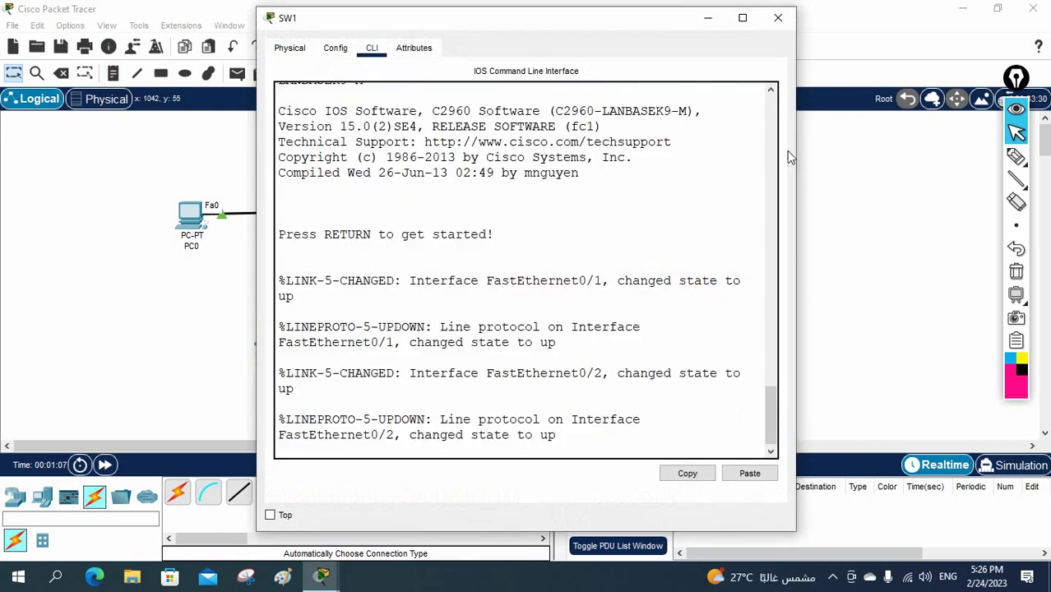
drag(795, 148, 1029, 148)
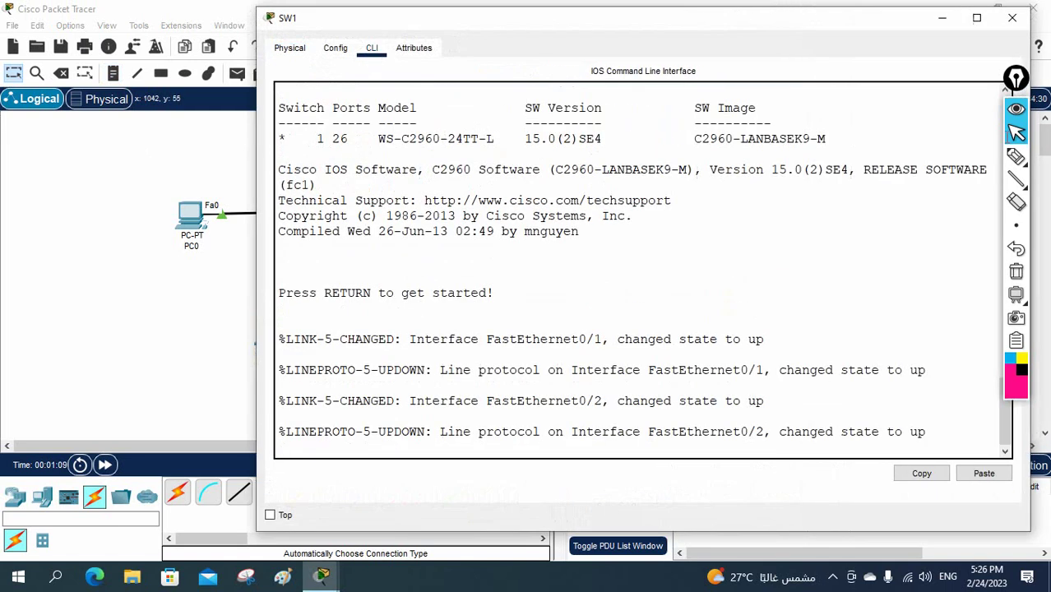
drag(529, 32, 646, 43)
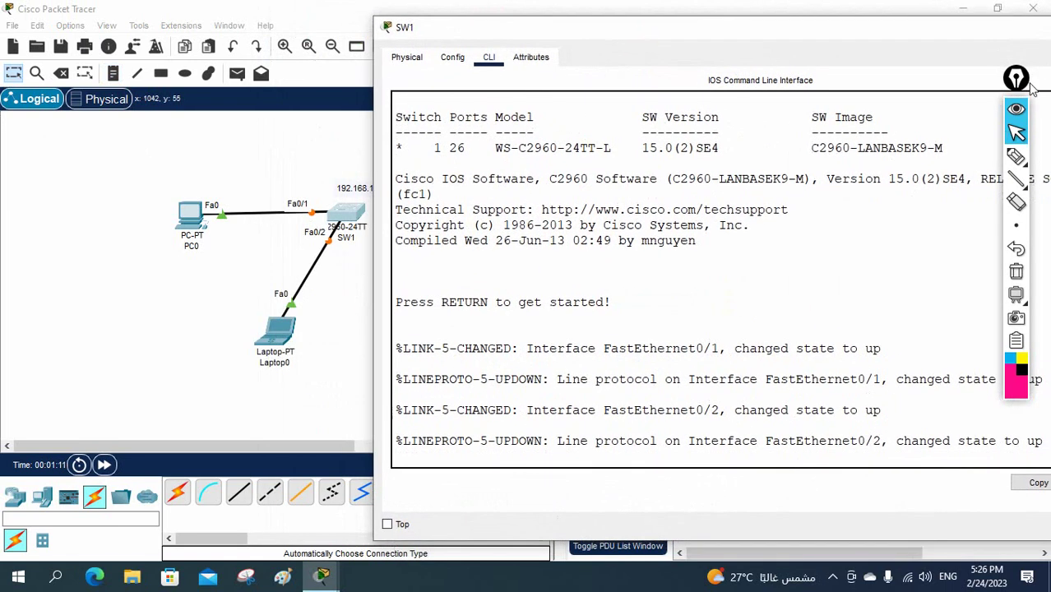
mouse_move(1016, 78)
mouse_down()
mouse_move(206, 89)
mouse_move(28, 94)
mouse_move(30, 104)
mouse_up()
drag(504, 34, 513, 31)
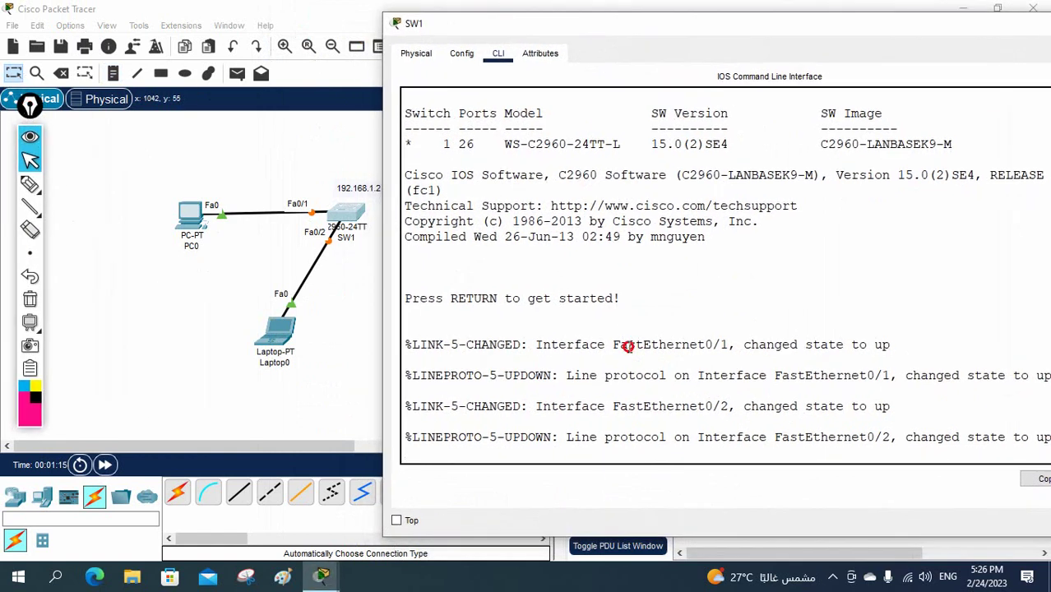
- Enter privileged mode with en, global config with config t, and set hostname SW1
key(Return)
key(Return)
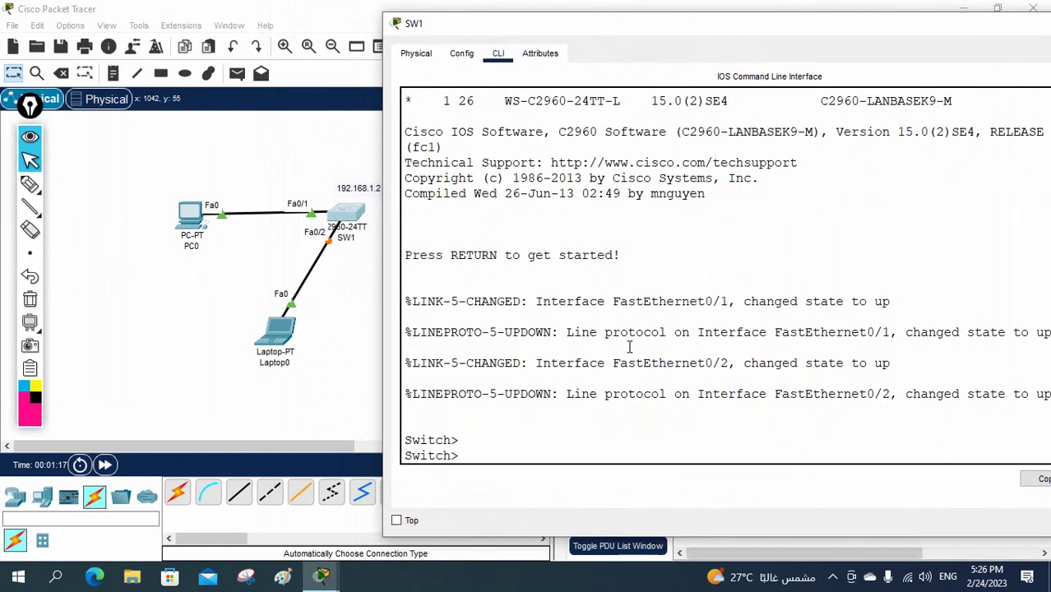
text(en)
key(Return)
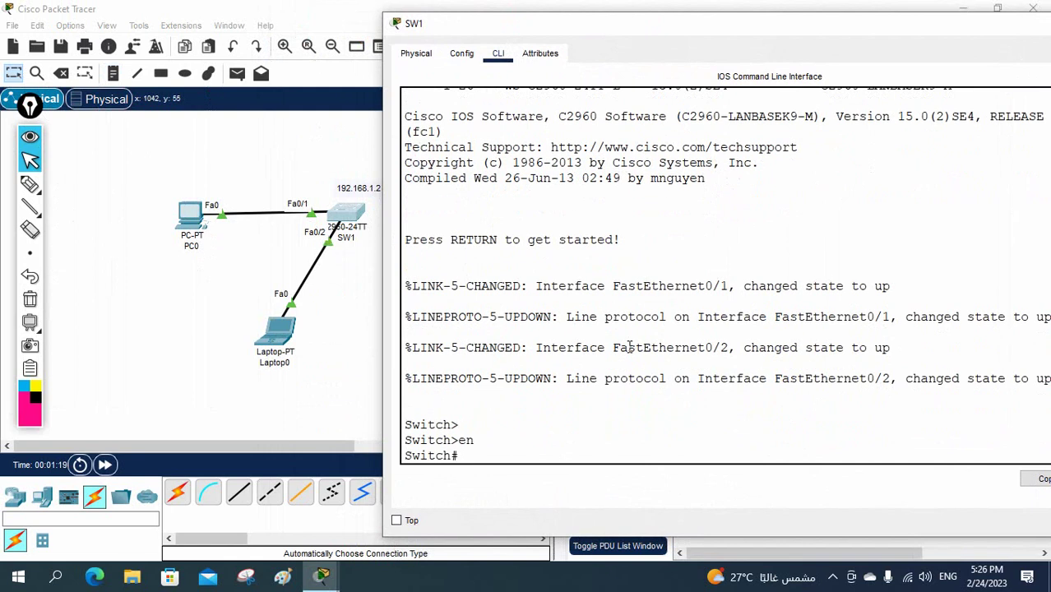
text(config t)
key(Return)
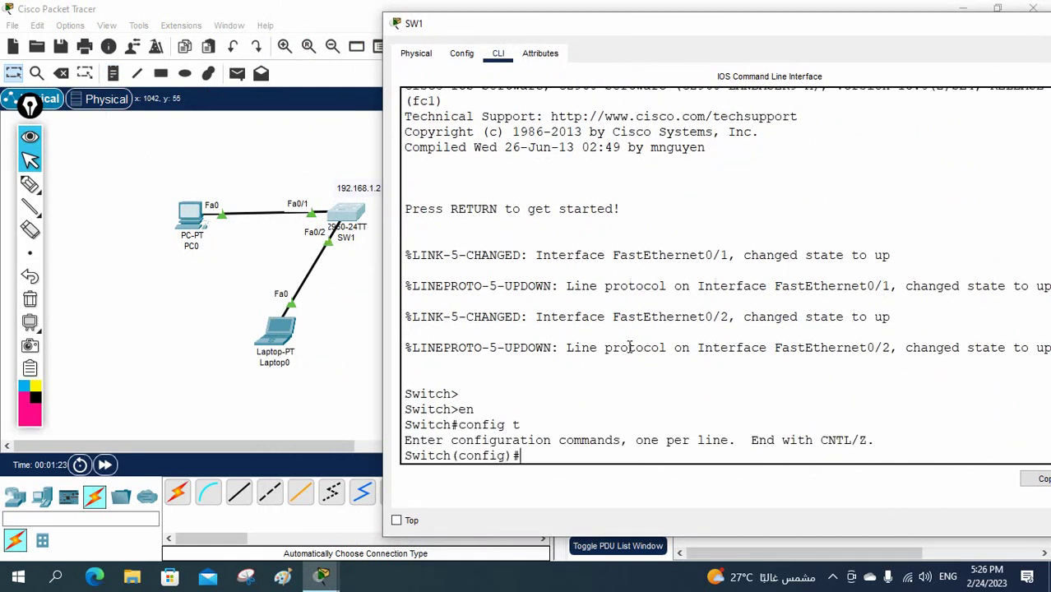
text(hos)
key(Tab)
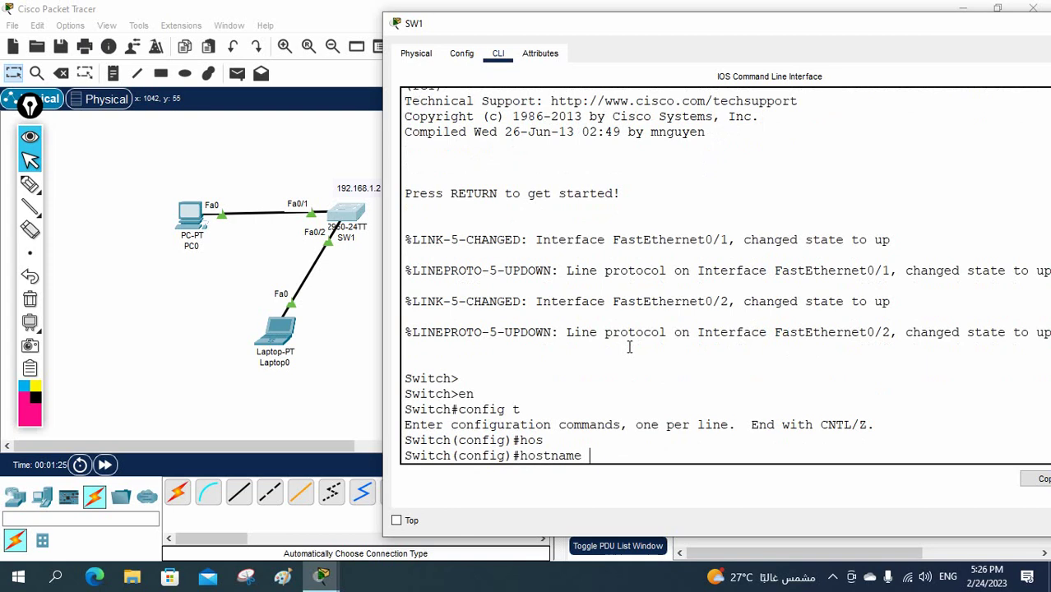
text(SW1)
key(Return)
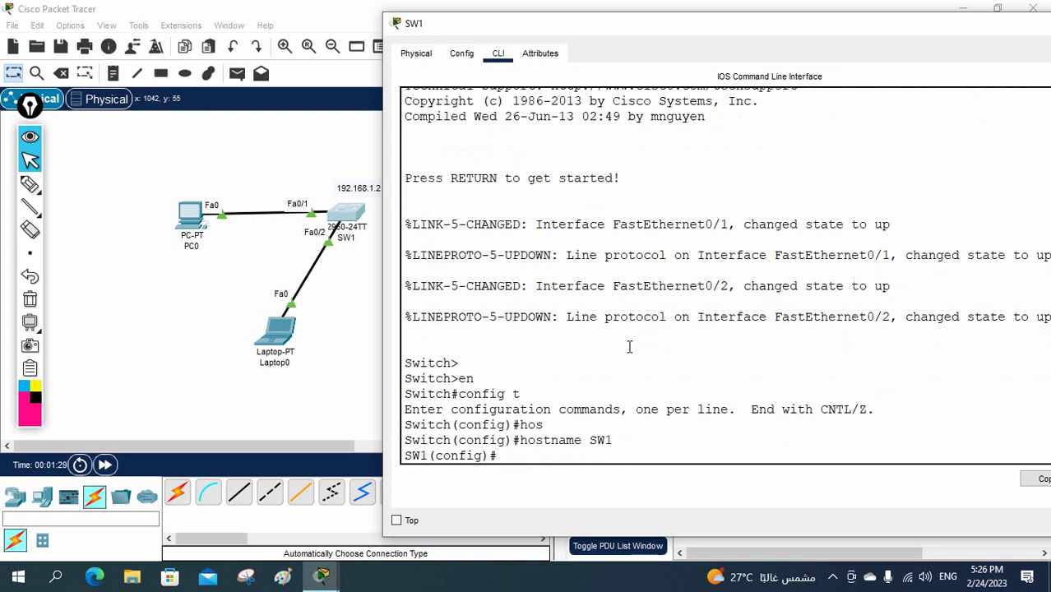
text(do sh vlan br)
- Run do sh vlan br and highlight the default VLAN 1 row, its ports and the 1002–1005 VLANs
key(Return)
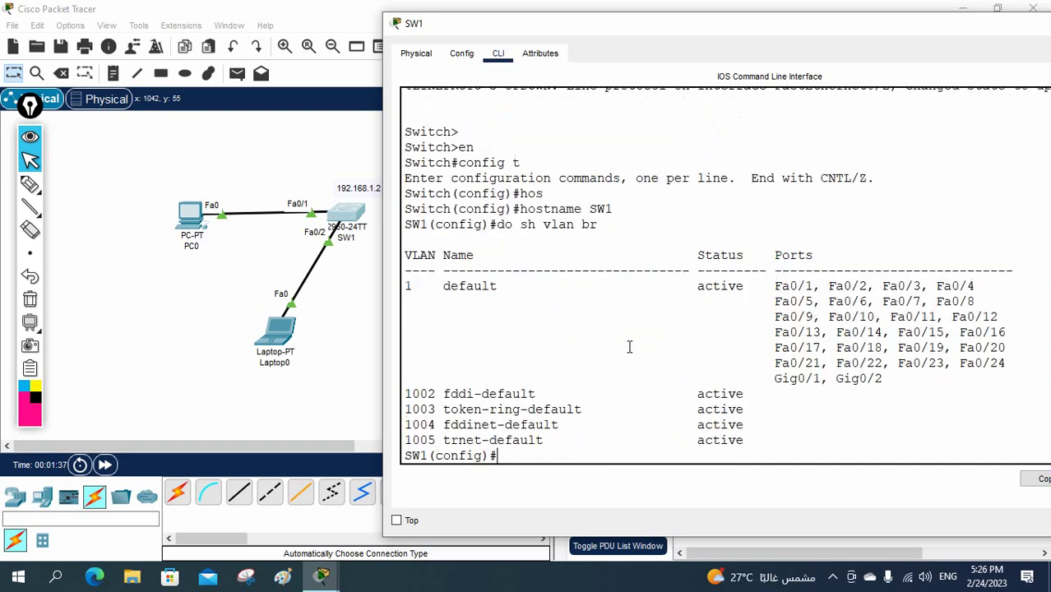
drag(882, 379, 391, 282)
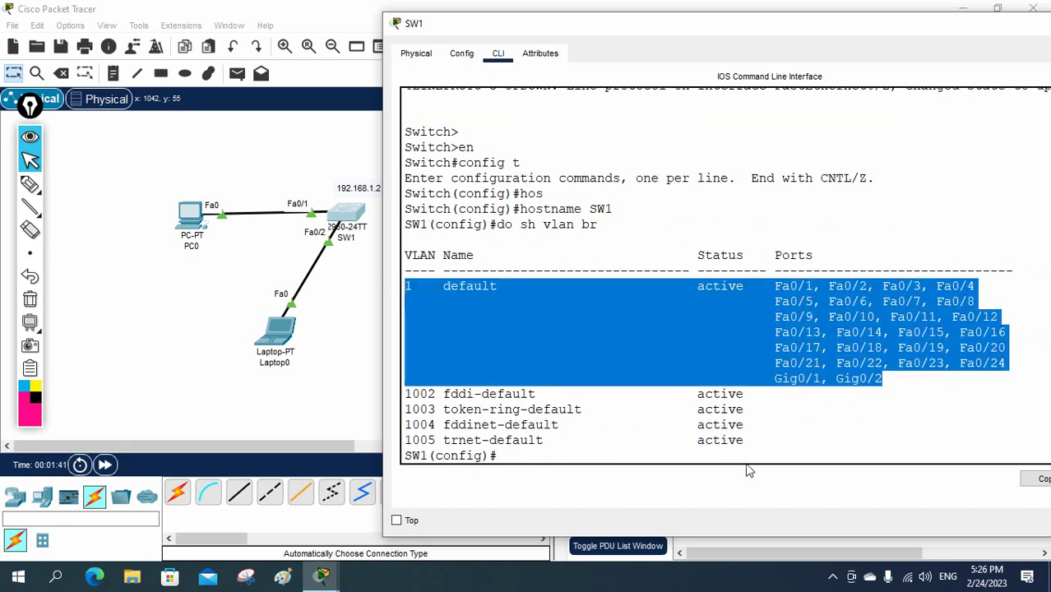
drag(757, 444, 399, 390)
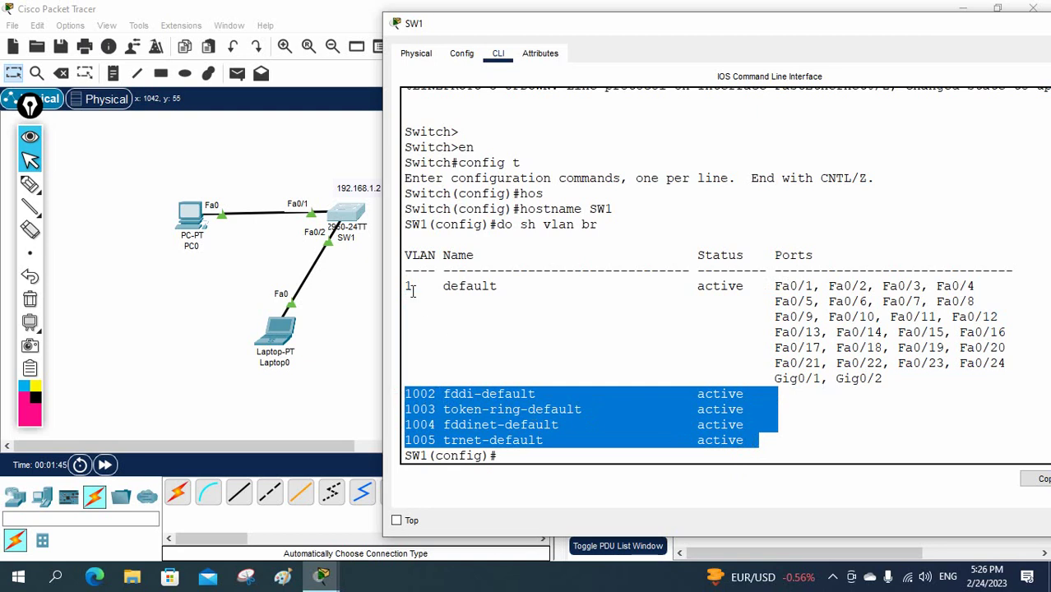
drag(406, 284, 907, 384)
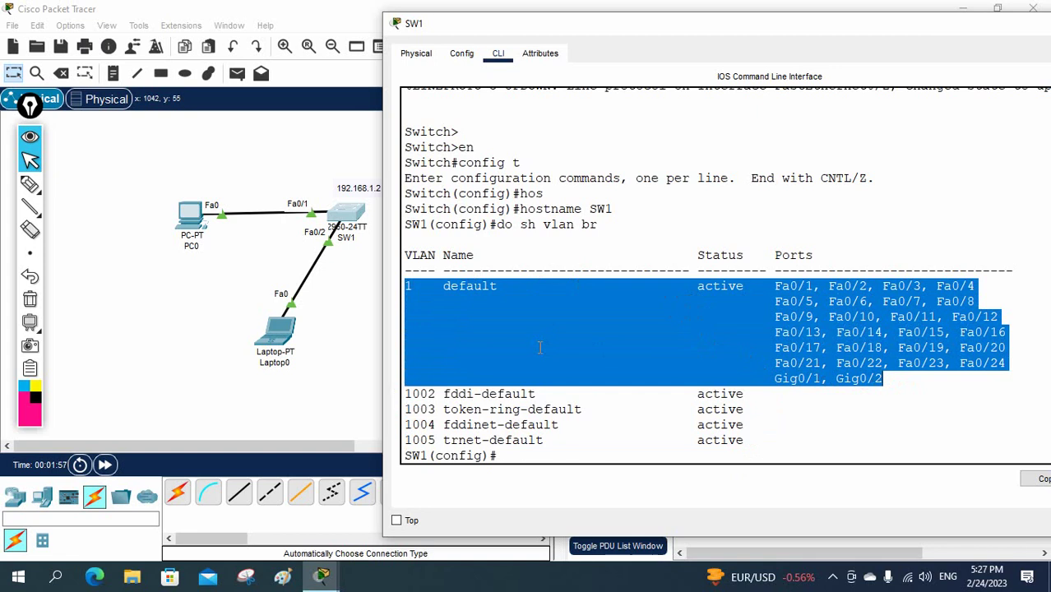
key(Return)
key(Return)
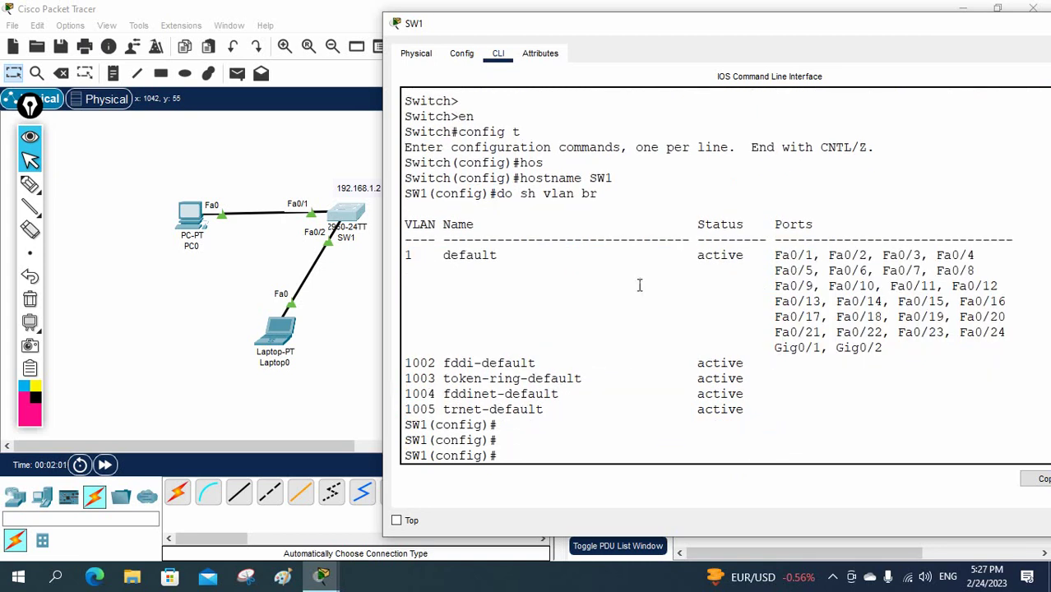
drag(498, 255, 404, 256)
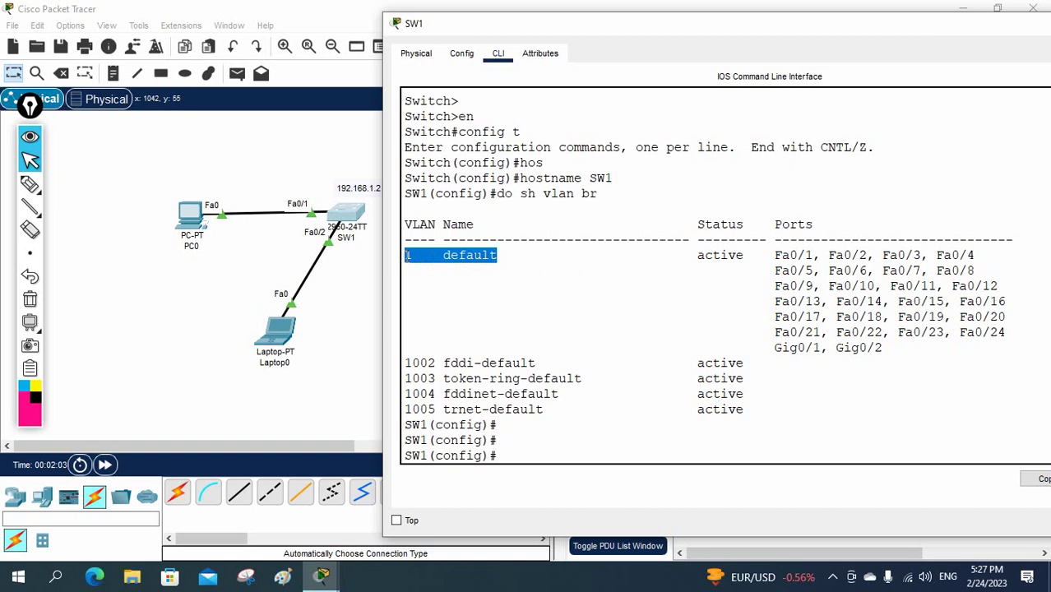
click(558, 321)
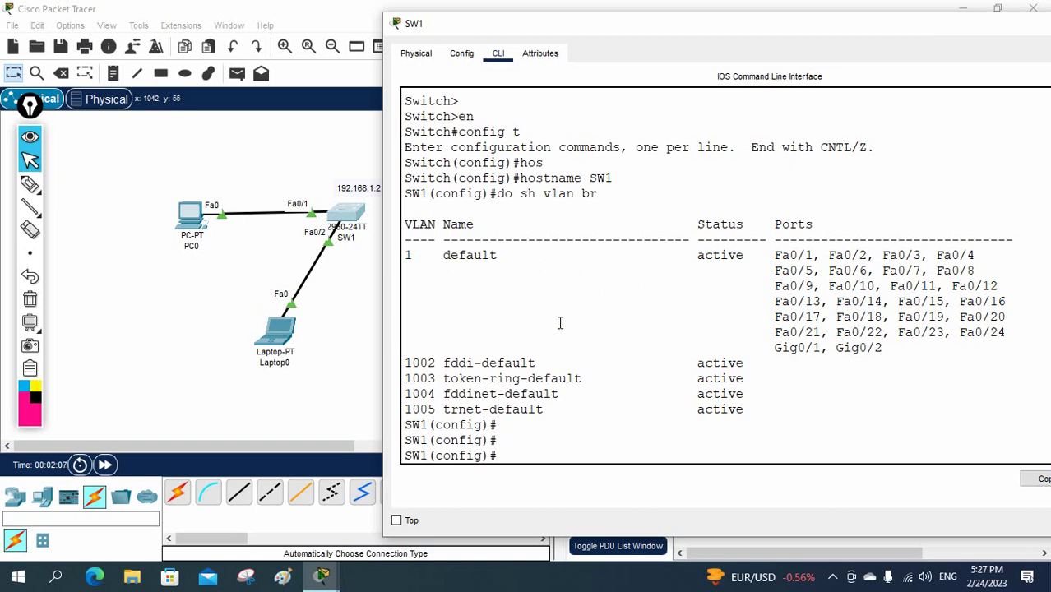
- Create VLAN 100 and name it Mgmt
text(vlan 100)
key(Return)
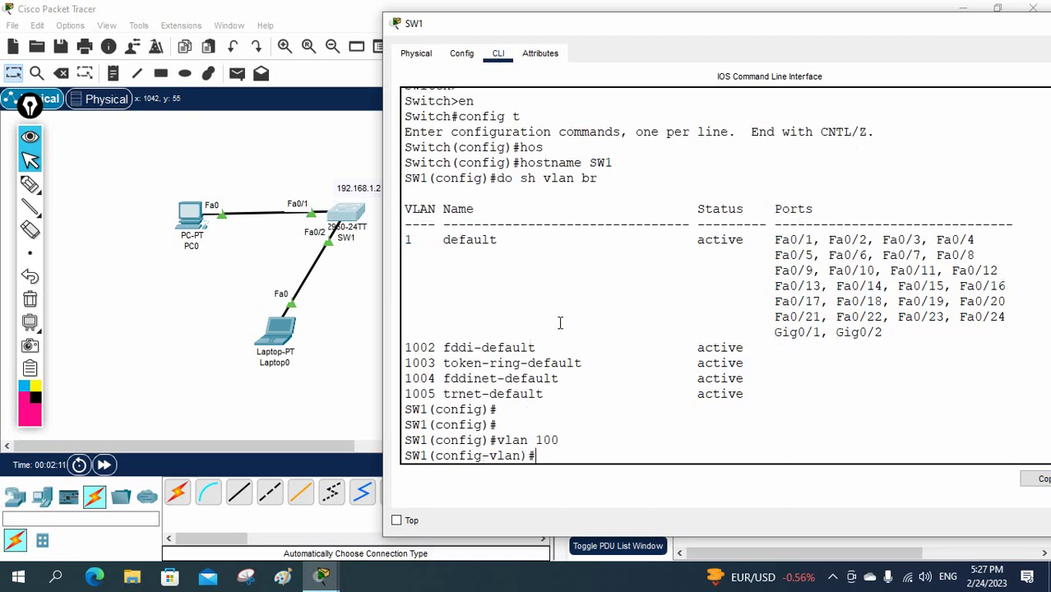
text(name Mgmt)
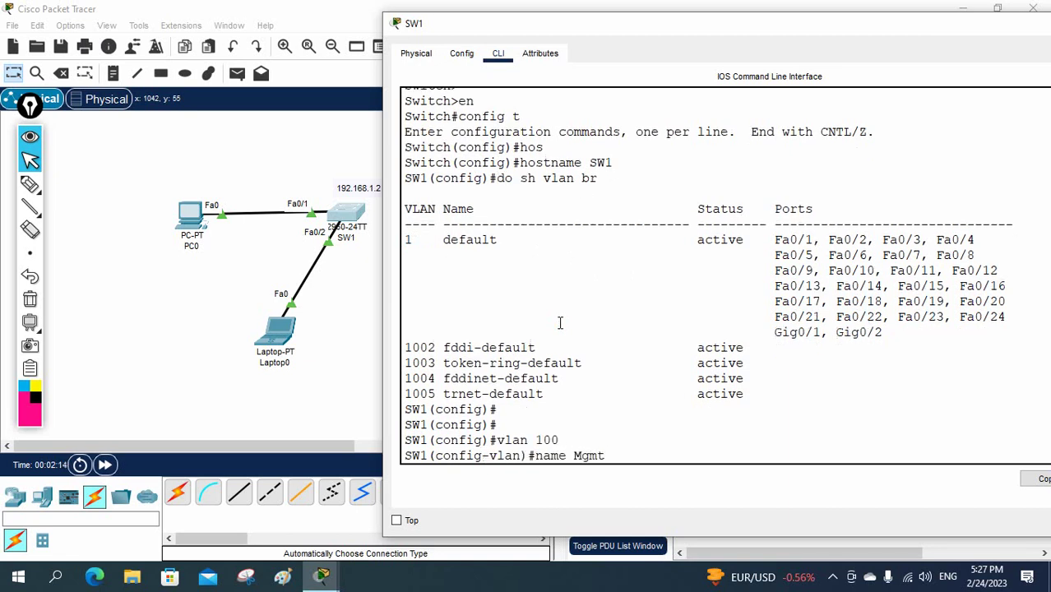
key(Return)
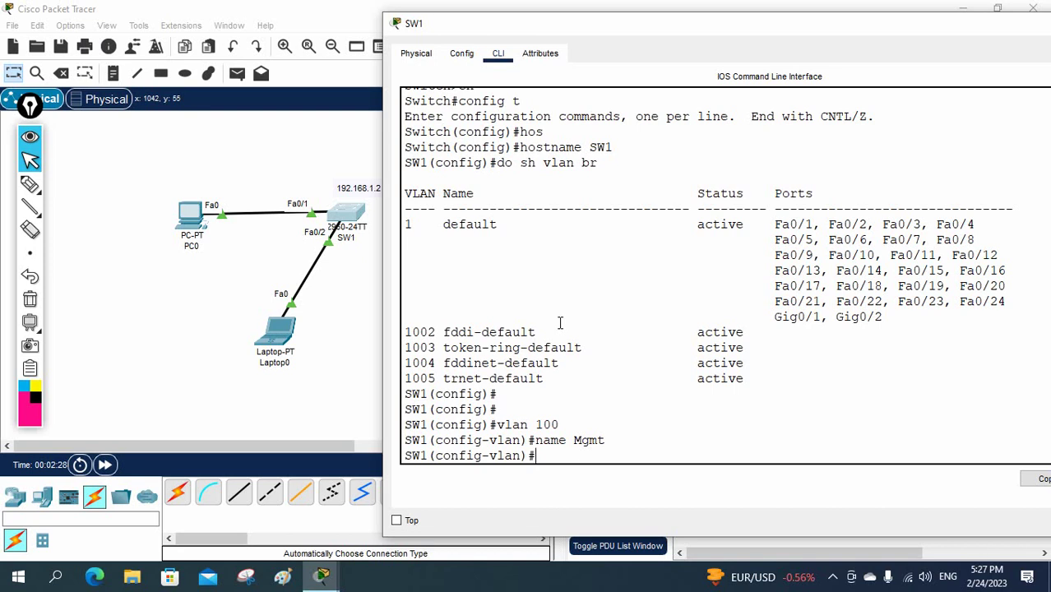
- List the VLANs with do sh vlan br and highlight the active 100 Mgmt row and VLAN 1
text(do sh vlan br)
key(Return)
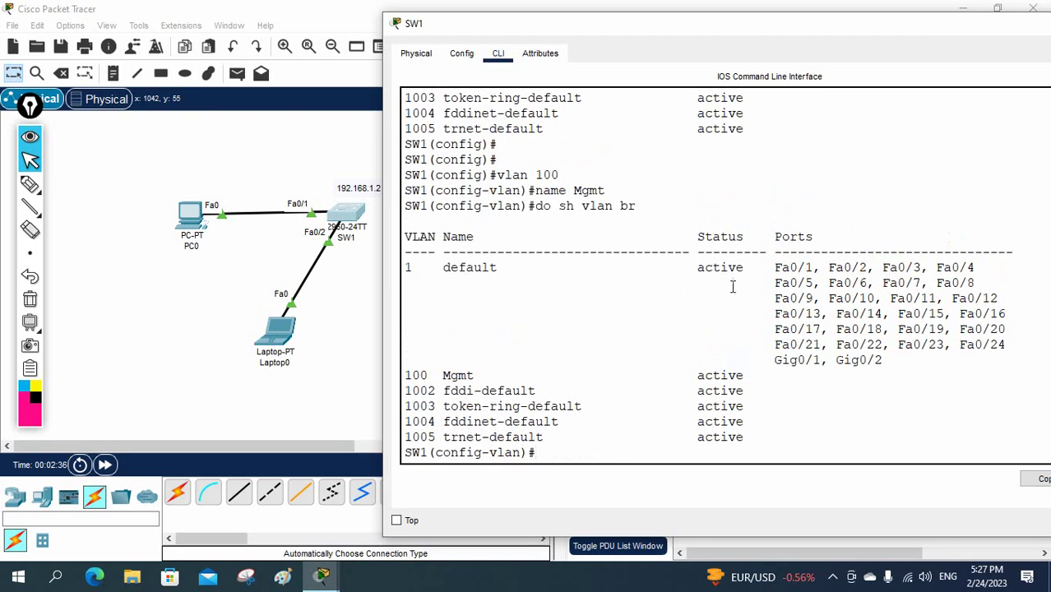
drag(566, 175, 493, 176)
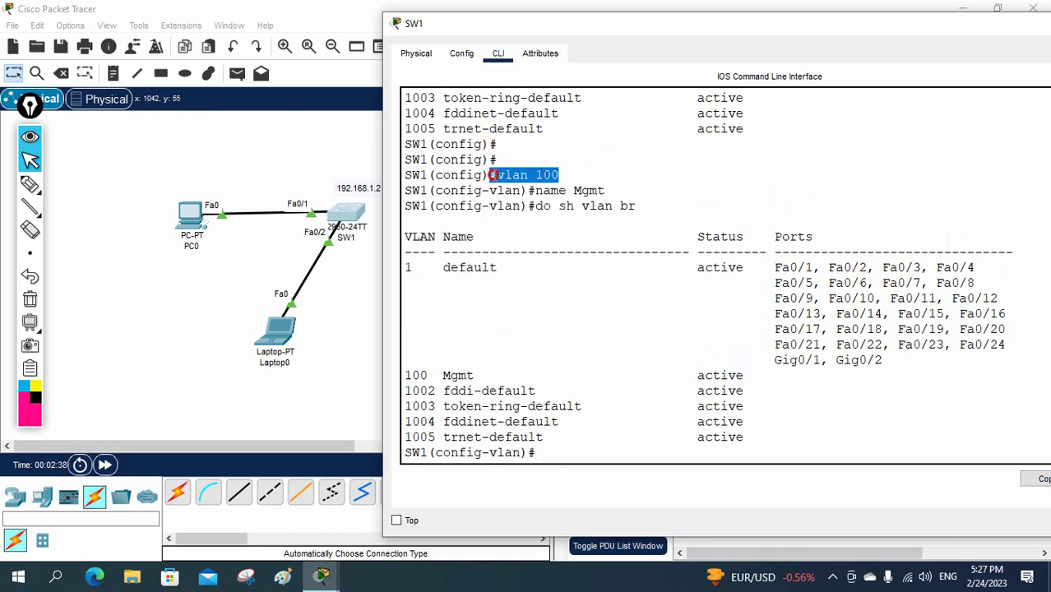
click(403, 376)
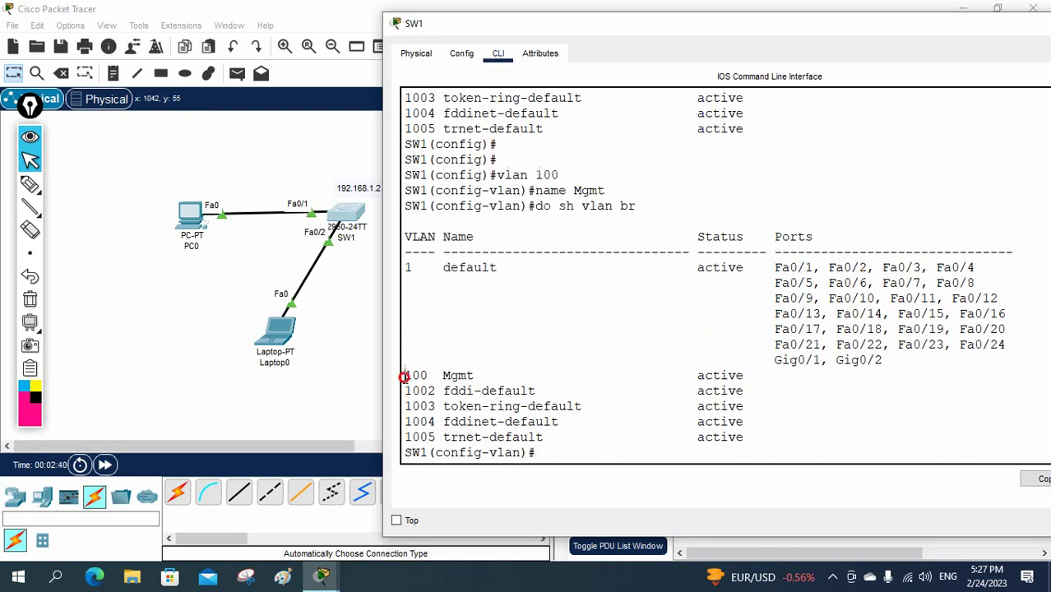
drag(403, 377, 832, 374)
drag(758, 377, 400, 375)
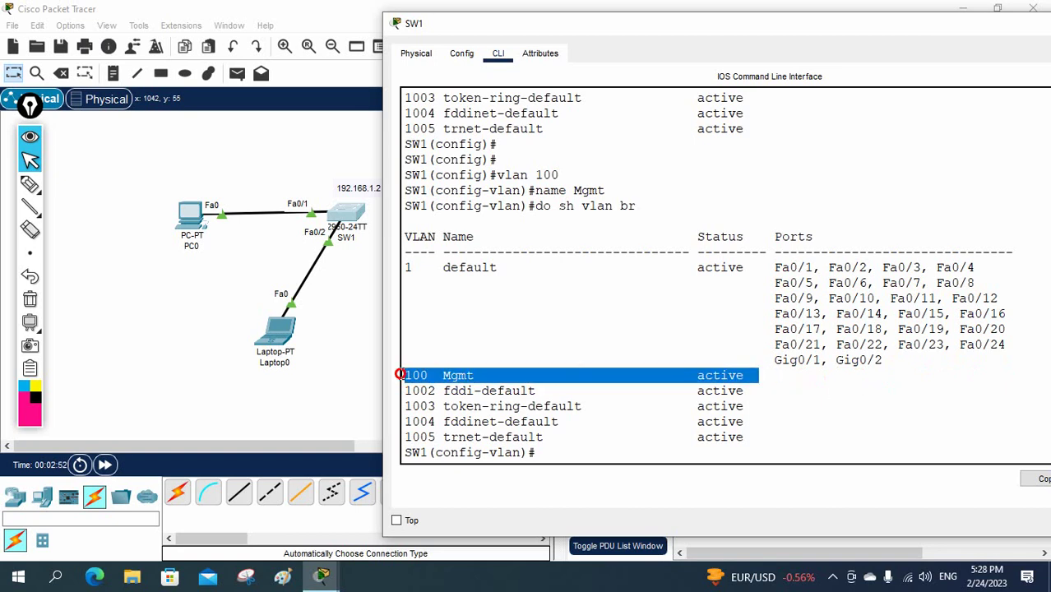
drag(403, 263, 873, 360)
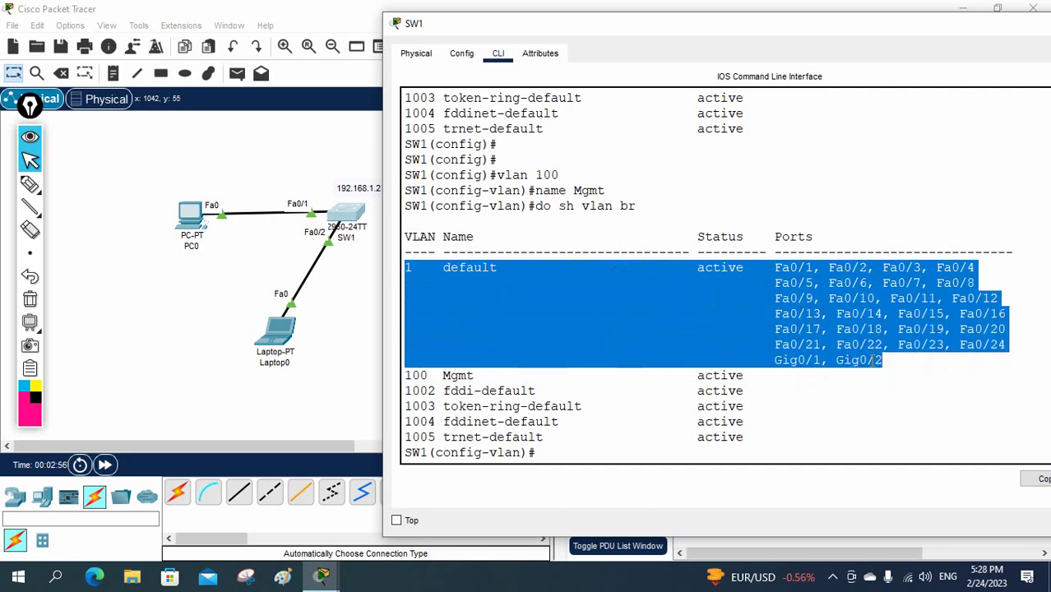
click(415, 278)
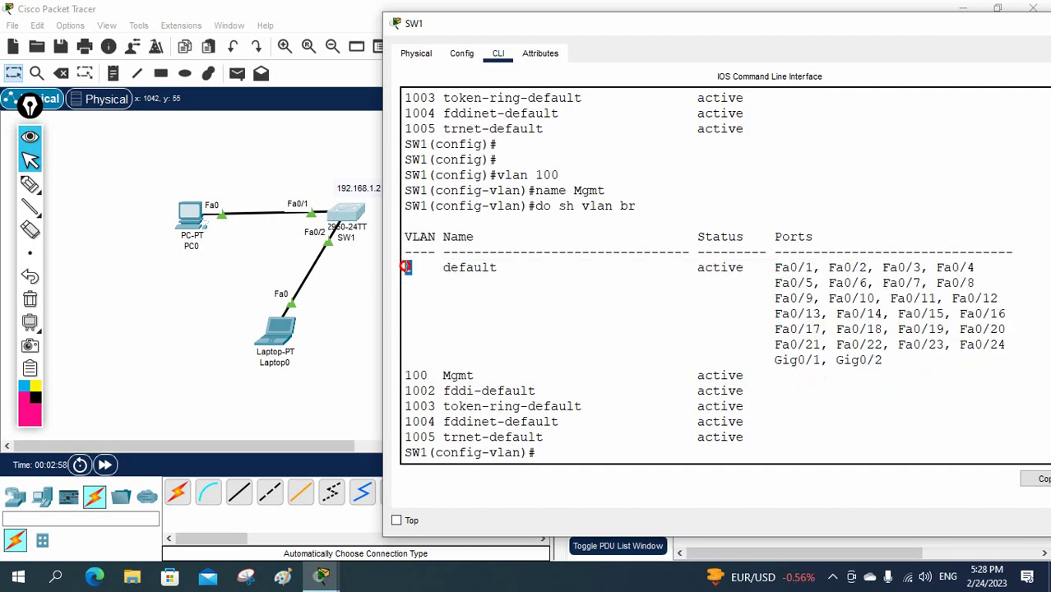
drag(404, 266, 408, 266)
- Exit VLAN 100 back to global configuration and highlight VLAN 100's active status
text(exit)
key(Return)
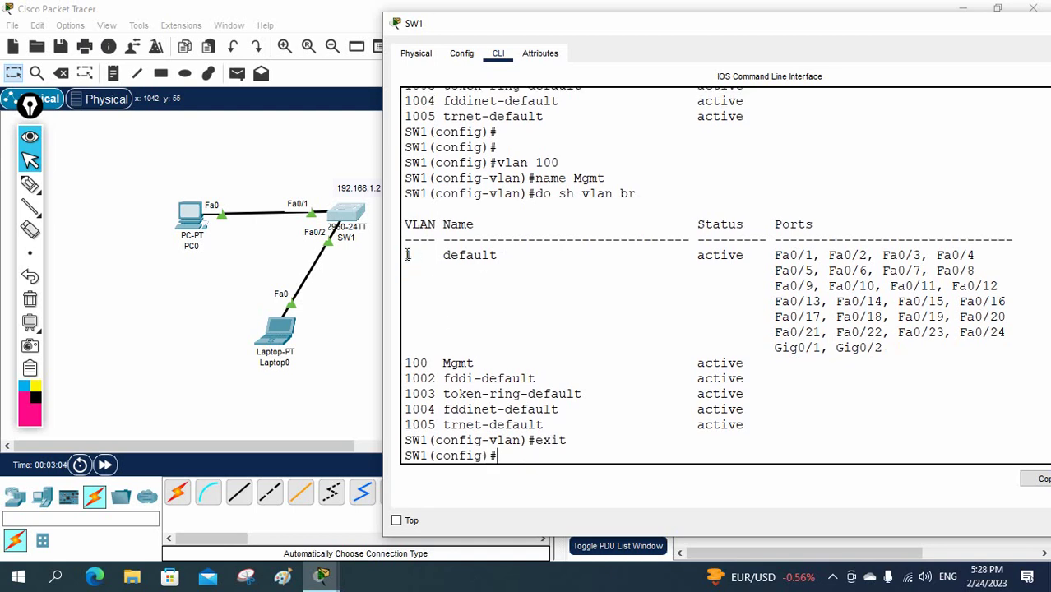
drag(406, 255, 514, 252)
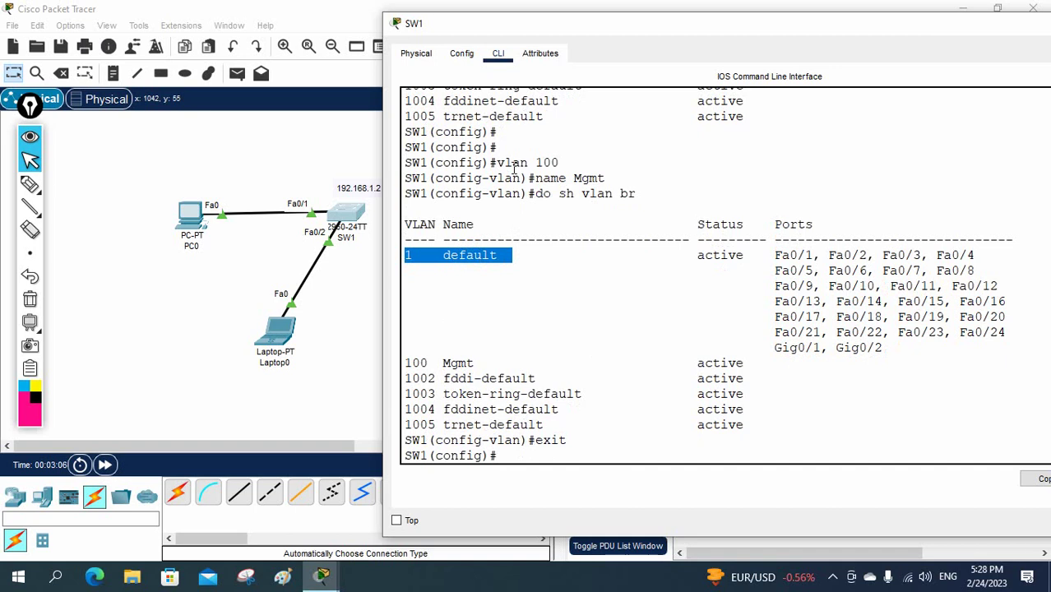
drag(524, 29, 593, 18)
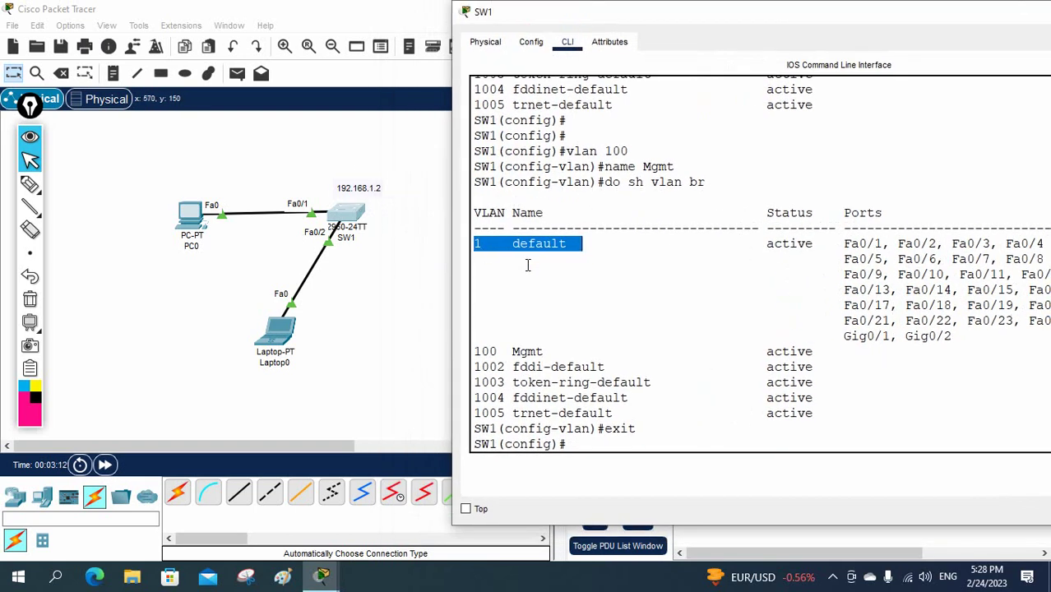
double_click(731, 358)
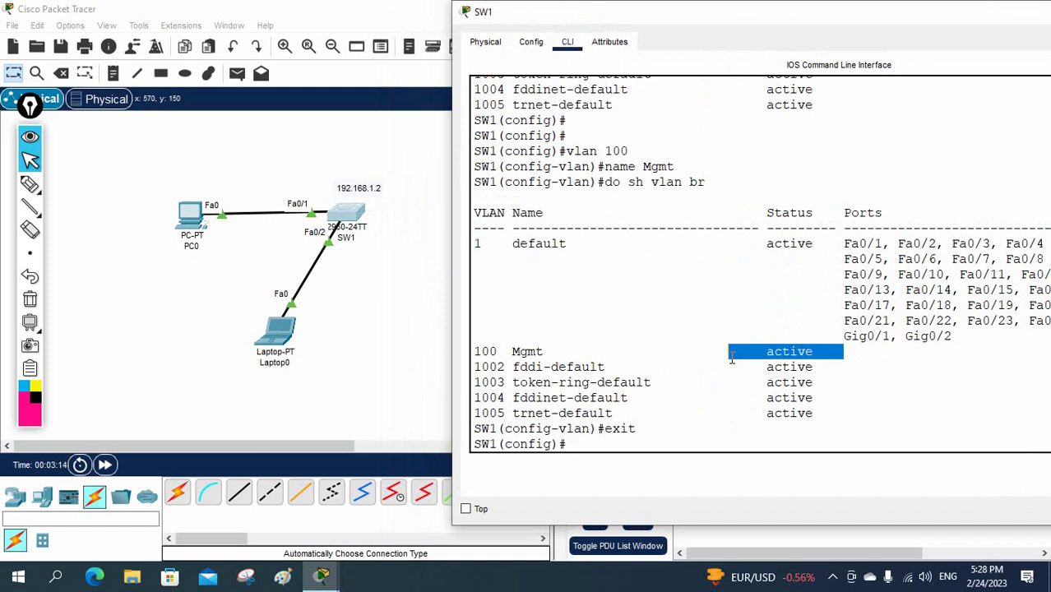
- Enter interface VLAN 1 with int vlan 1, highlighting the VLAN 1 and 100 Mgmt entries
text(int vla)
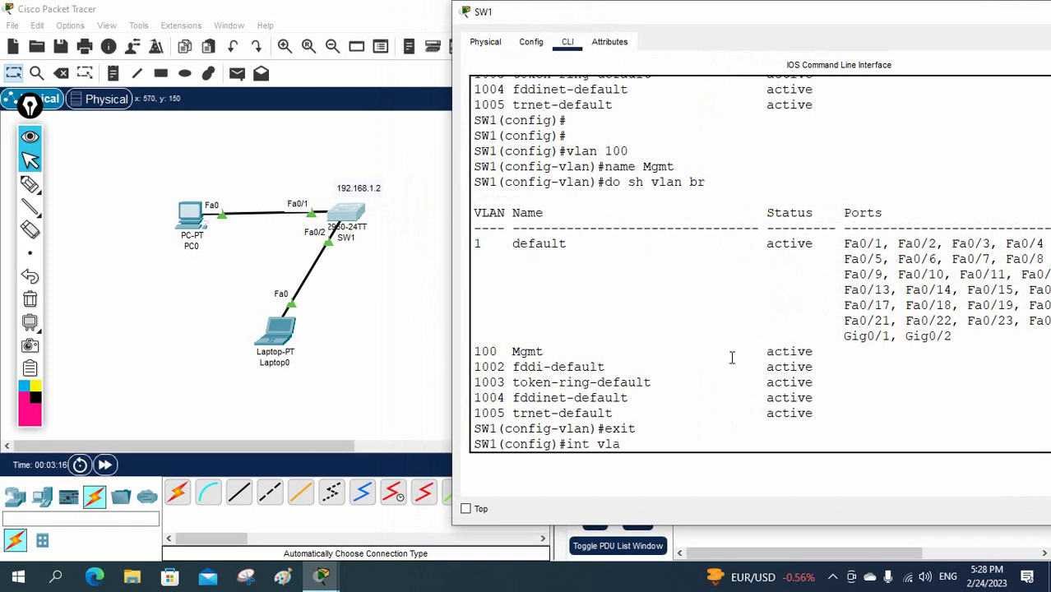
text(n 1)
key(Return)
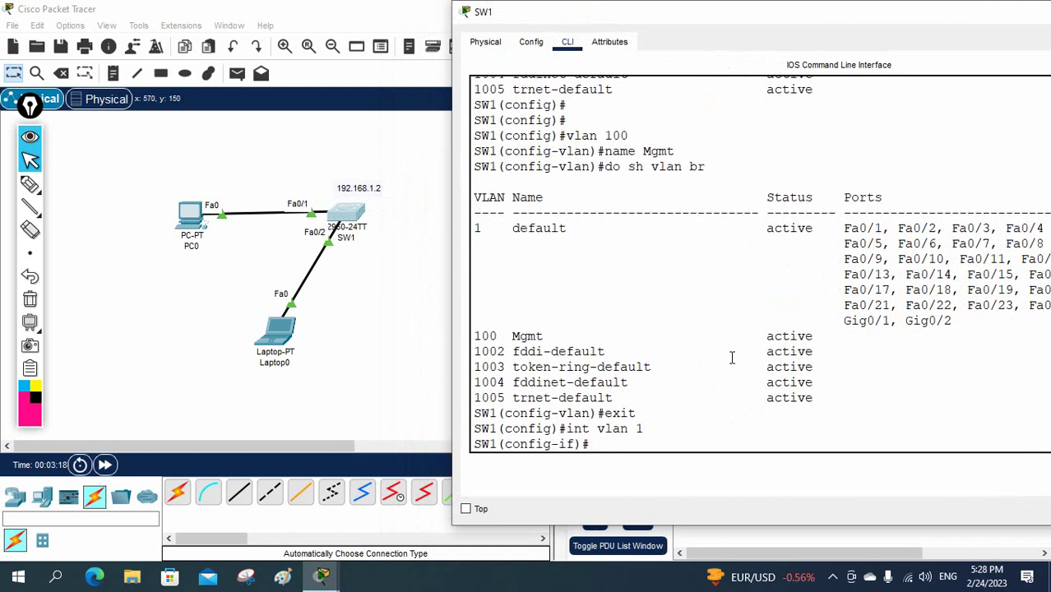
drag(569, 227, 488, 223)
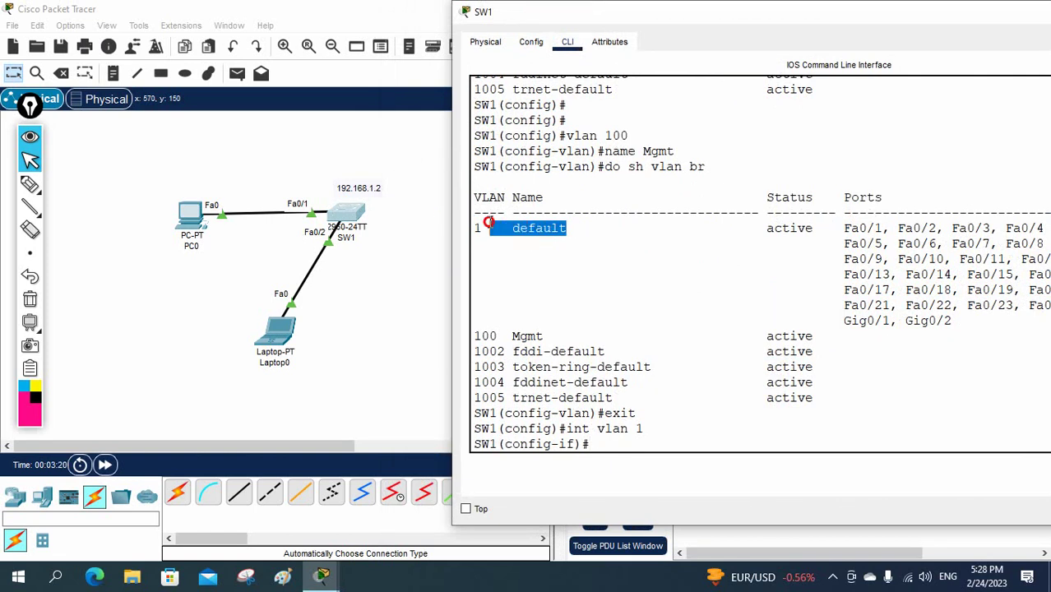
drag(543, 336, 475, 336)
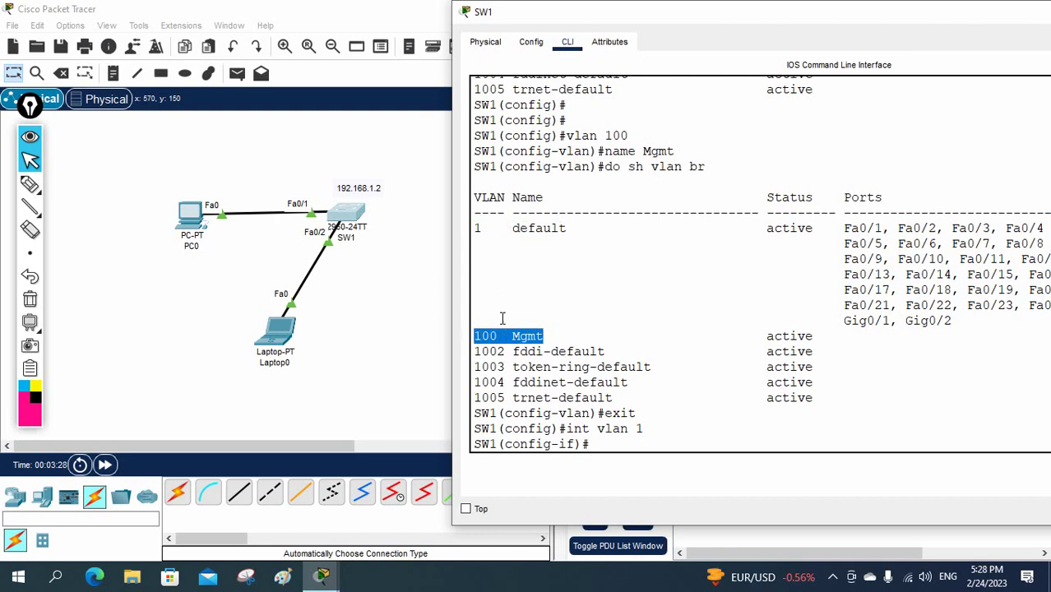
drag(475, 231, 951, 321)
click(475, 228)
drag(475, 228, 559, 226)
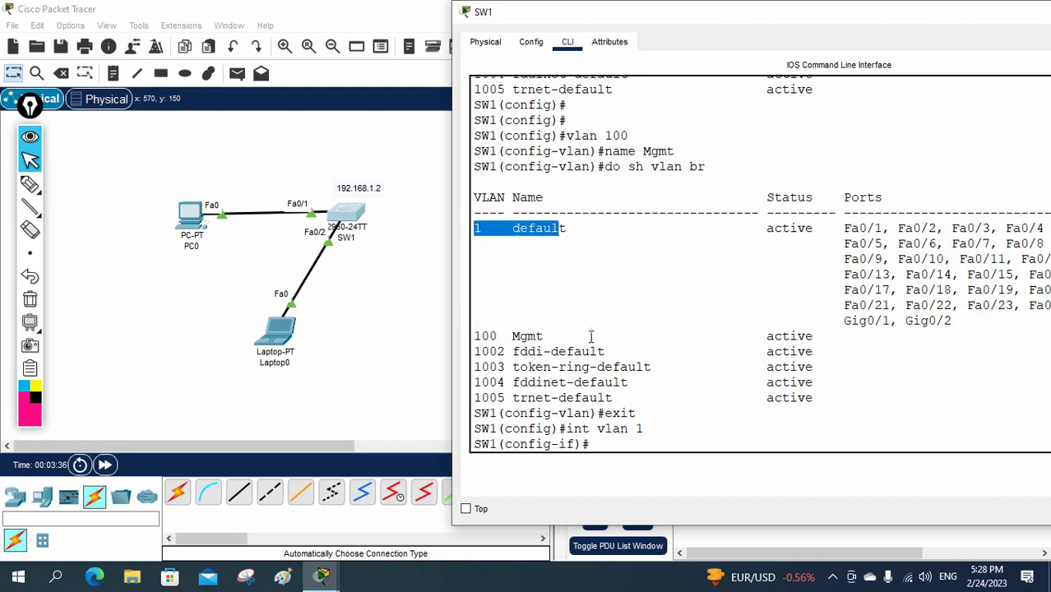
drag(565, 429, 645, 426)
click(628, 444)
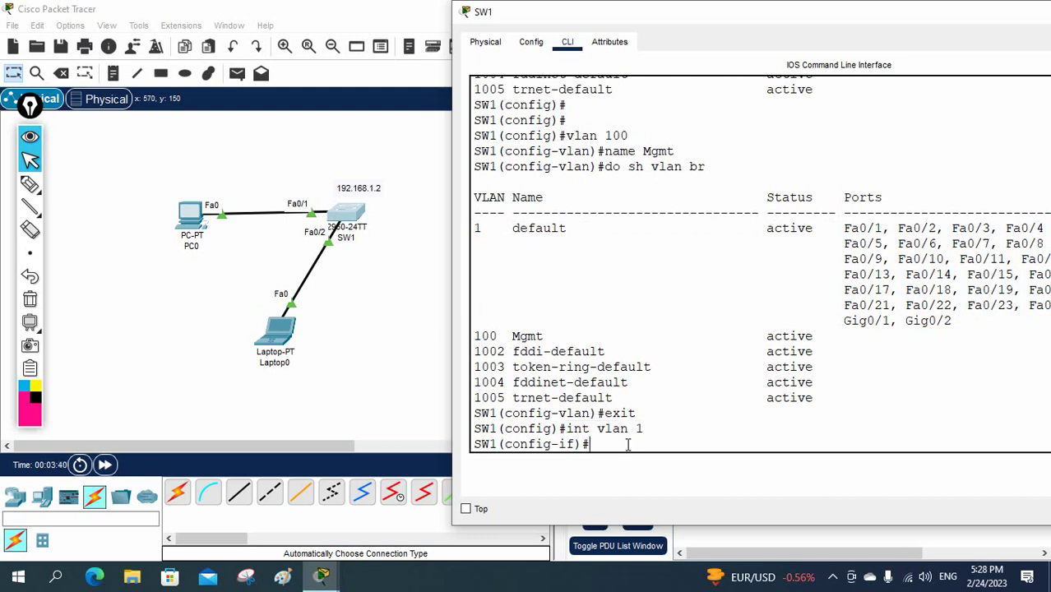
- Assign 192.168.1.2 255.255.255.0 to VLAN 1, bring it up with no sh, and leave config mode
text(ip add 192.1)
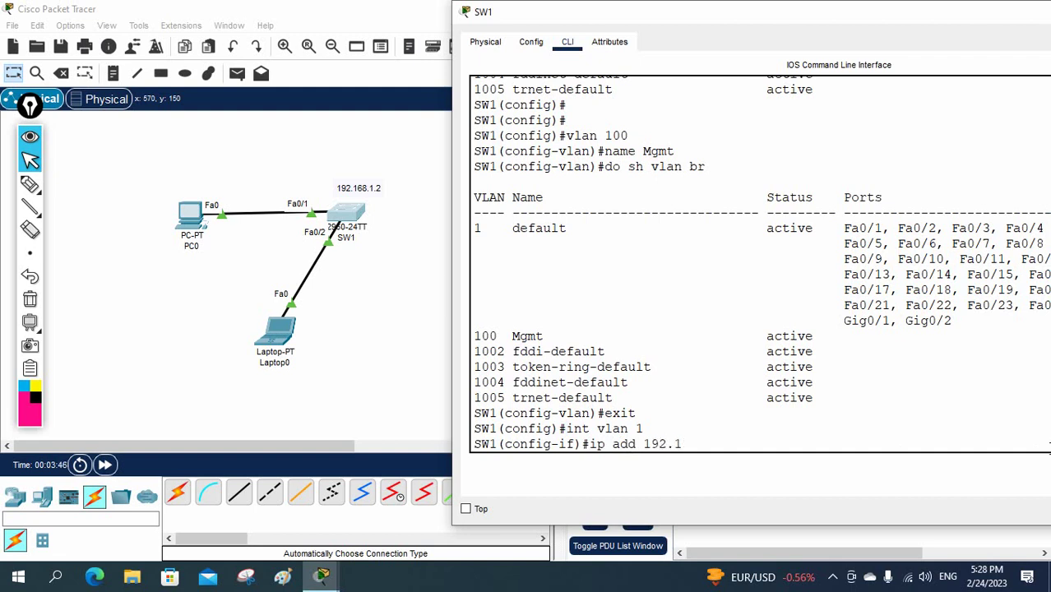
text(68.1.2)
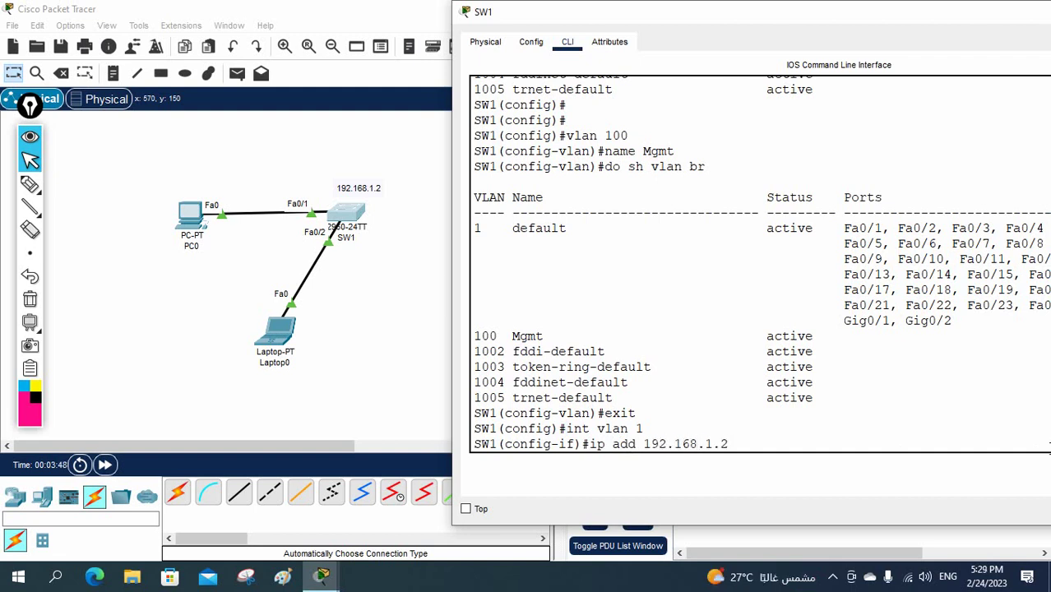
text( 255.255.255.0)
key(Return)
text(no sh)
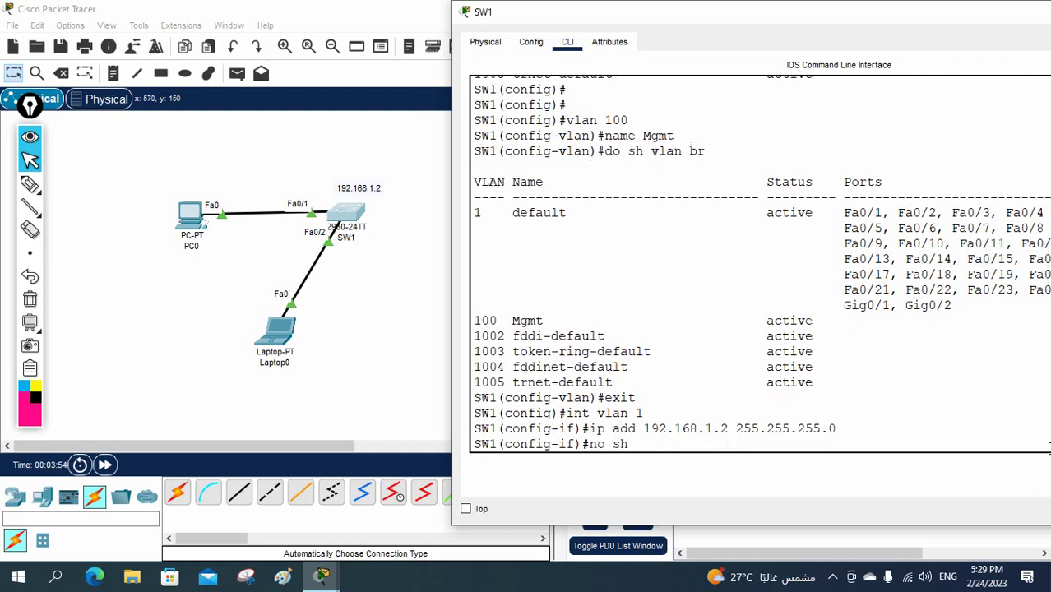
key(Return)
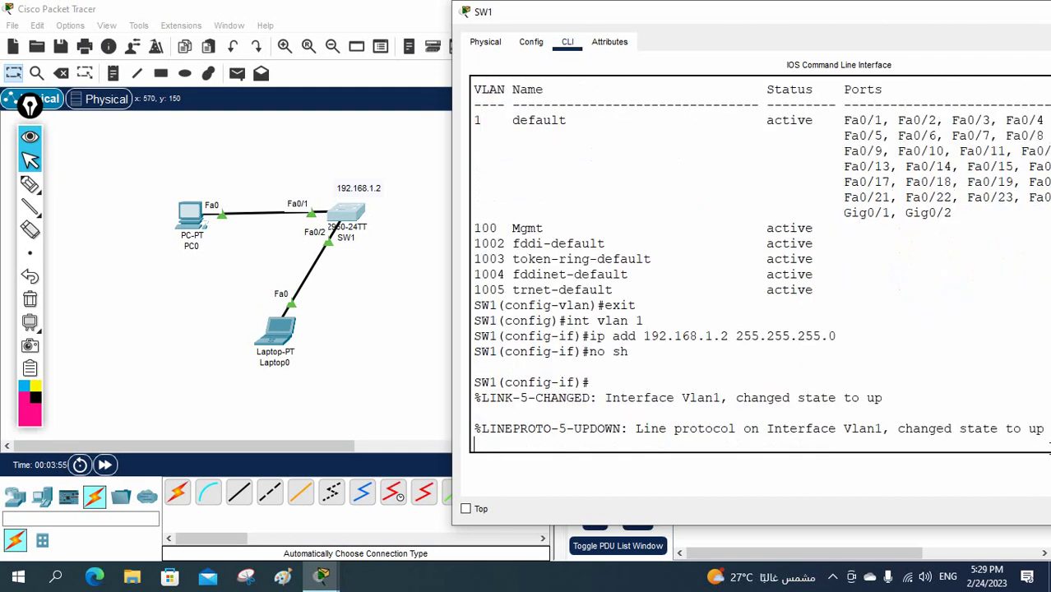
key(Return)
key(Return)
key(ctrl+z)
key(Return)
key(Return)
key(Return)
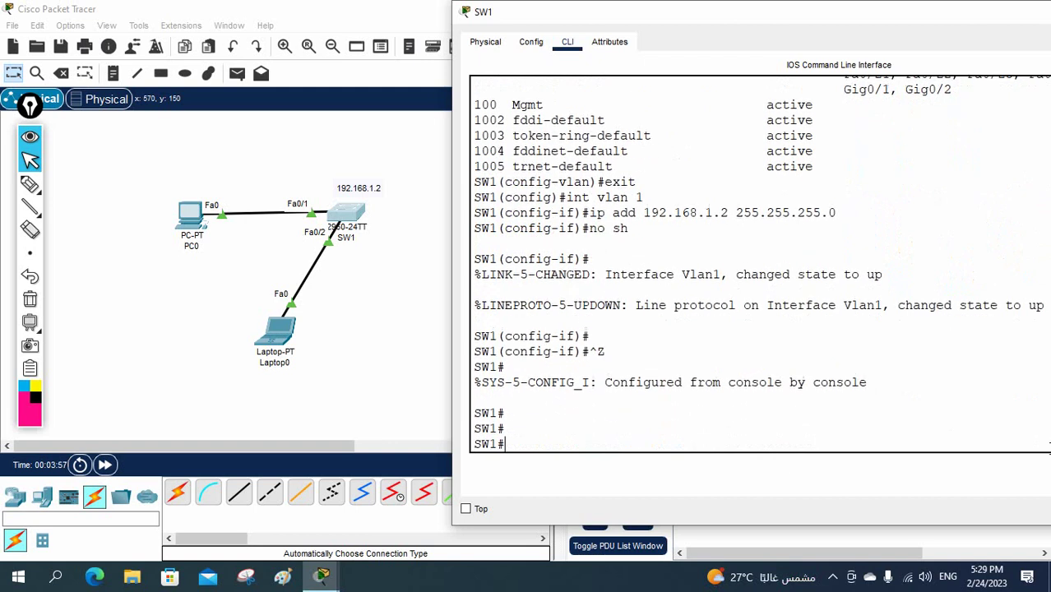
- Run sh ip int br, page through it and widen the console to see Vlan1 up at 192.168.1.2
text(sh ip int br)
key(Return)
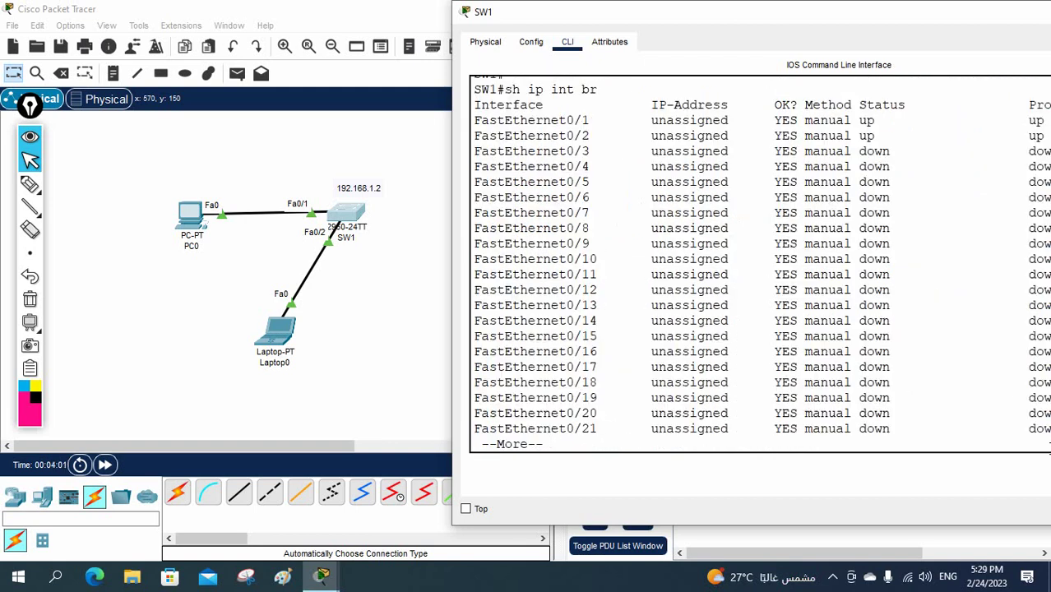
key(Return)
key(Return)
key(Return)
key(Return)
key(Return)
key(Return)
key(Return)
key(Return)
key(Return)
key(Return)
key(Return)
key(Return)
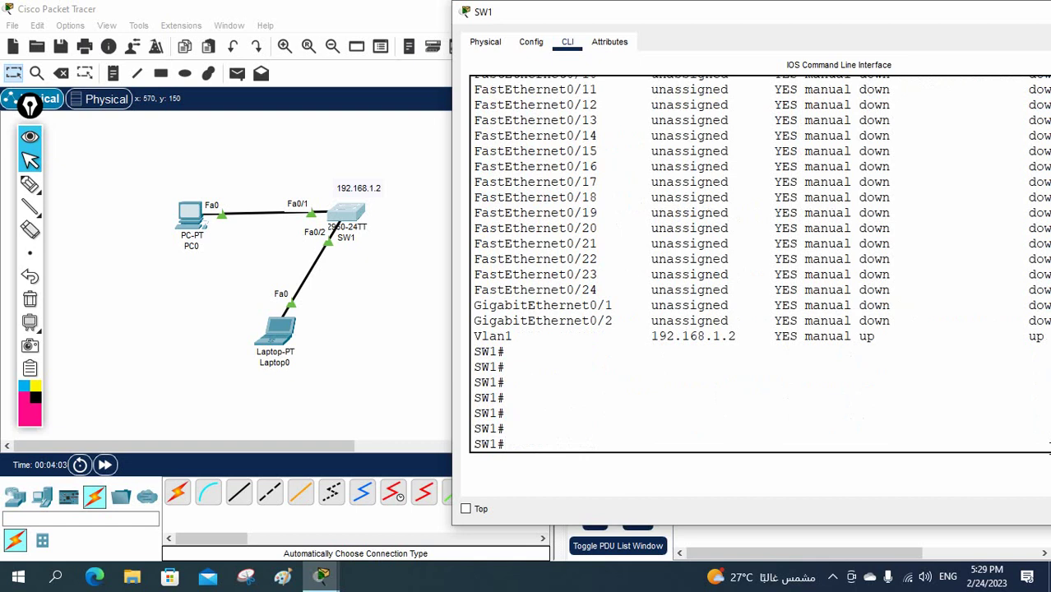
mouse_move(452, 314)
mouse_down()
mouse_move(339, 312)
mouse_move(439, 332)
mouse_move(935, 333)
mouse_up()
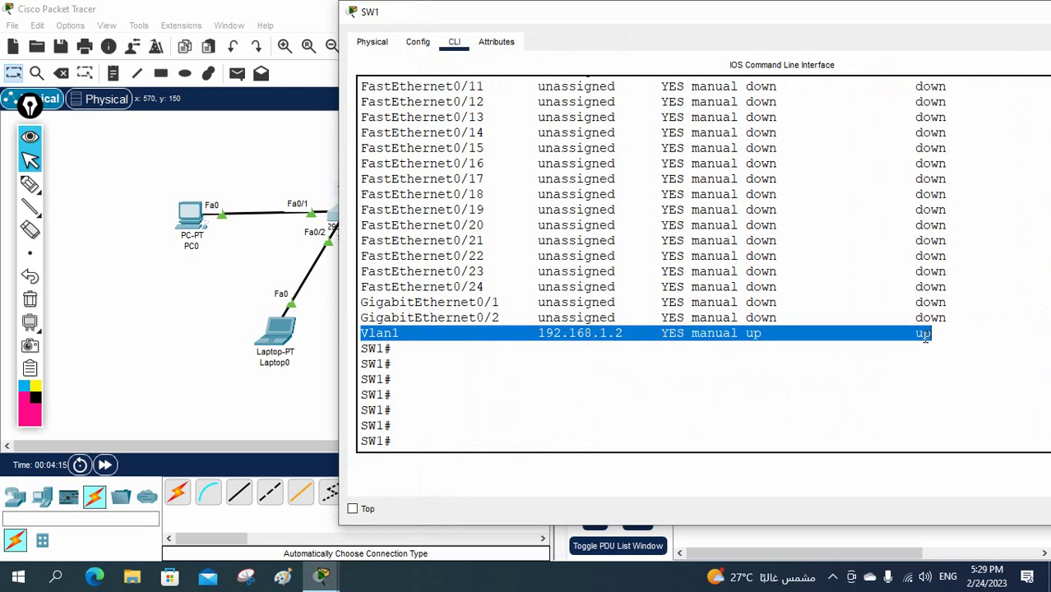
- Rename the PC's label to 192.168.1.3
click(227, 252)
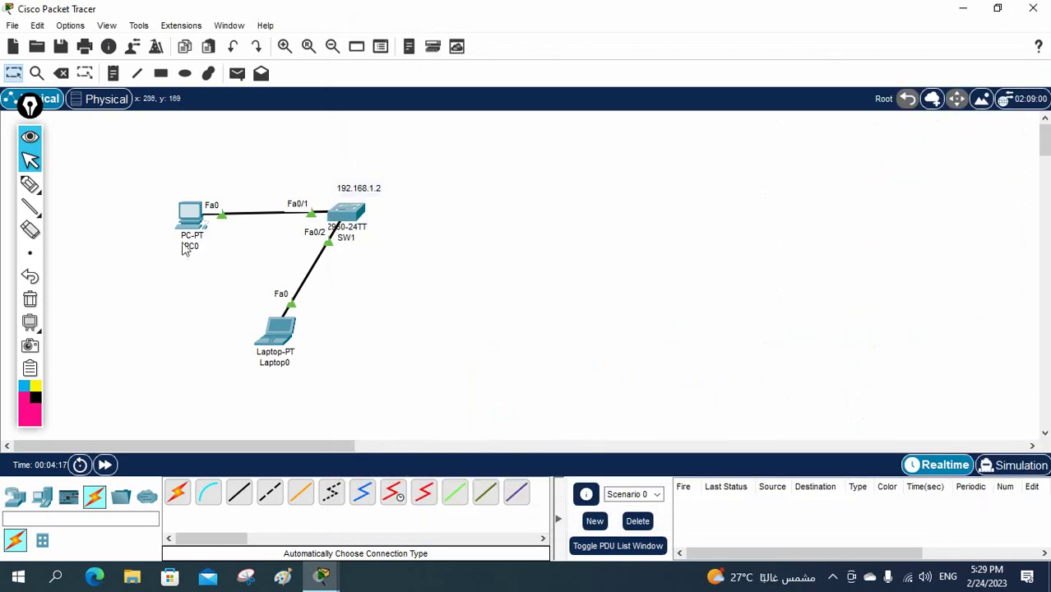
click(190, 247)
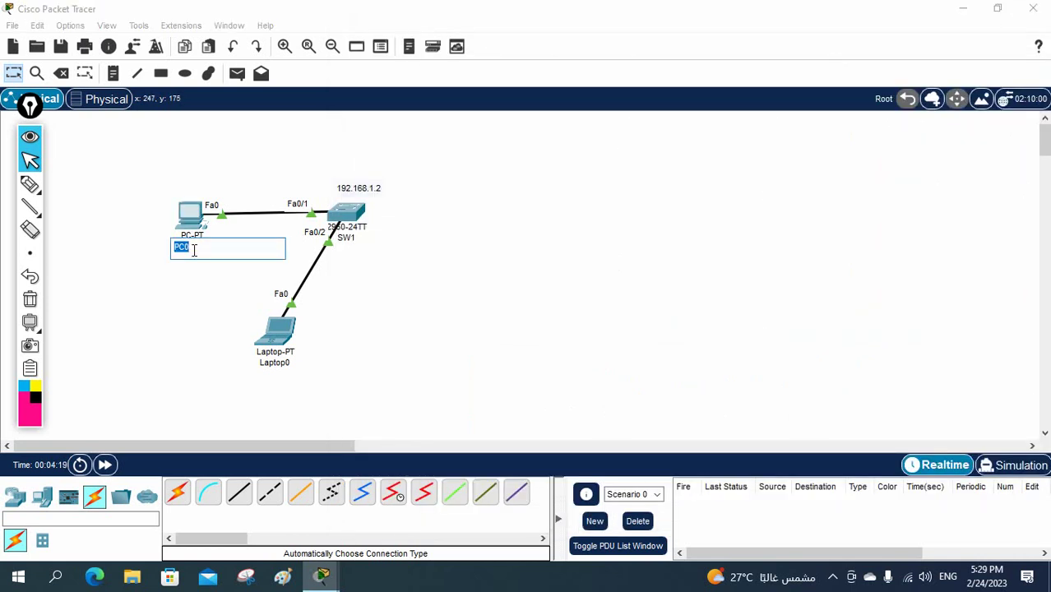
text(192.168.1.3)
click(190, 217)
- Give the PC IP 192.168.1.3, mask 255.255.255.0 and gateway 192.168.1.1
click(190, 217)
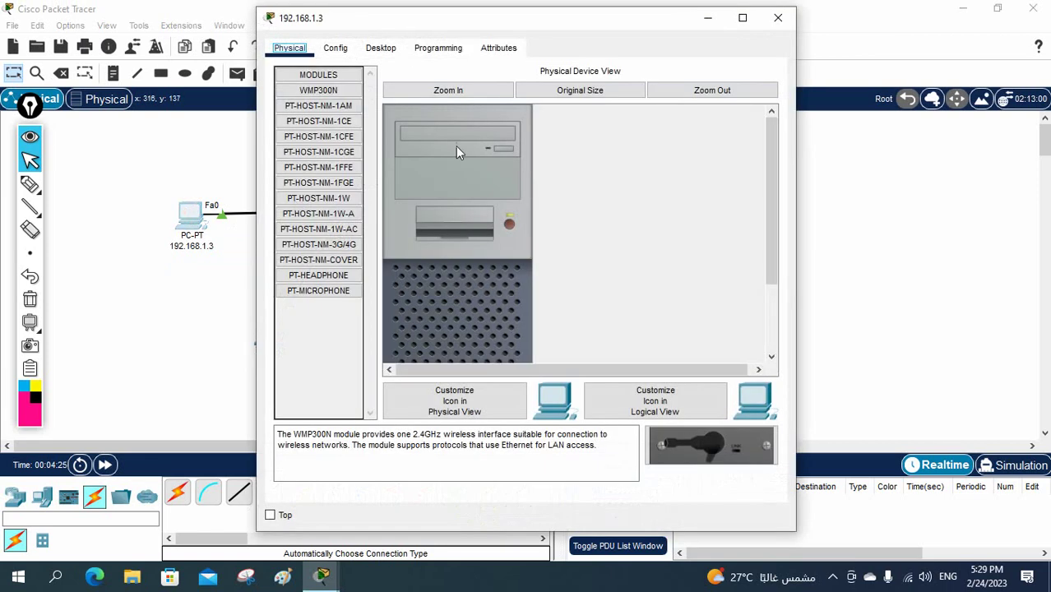
click(380, 48)
click(333, 107)
click(470, 157)
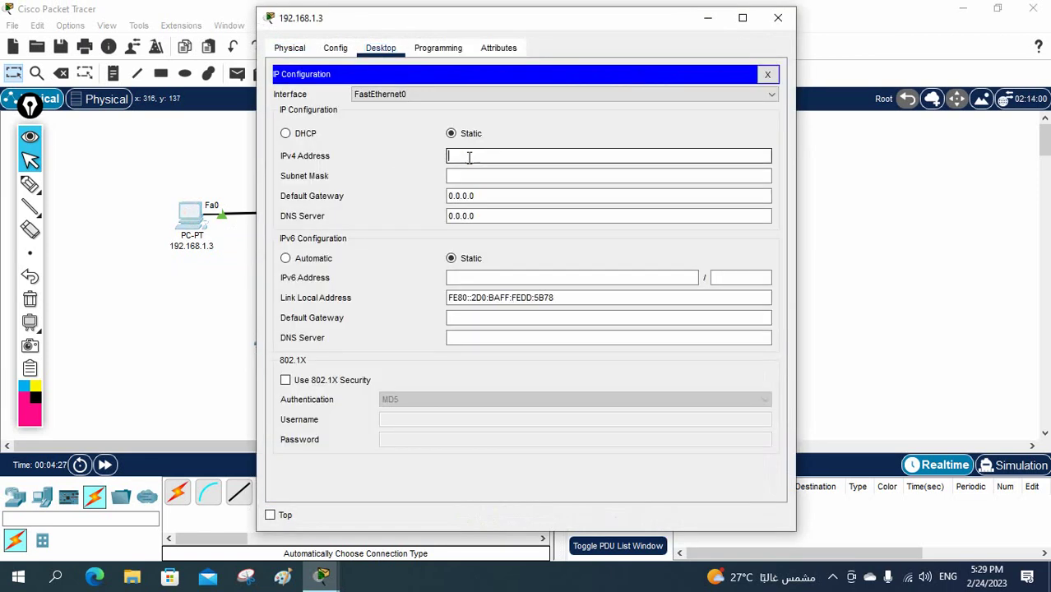
text(192.168.1.3)
key(Tab)
key(Tab)
text(192.168.1.3)
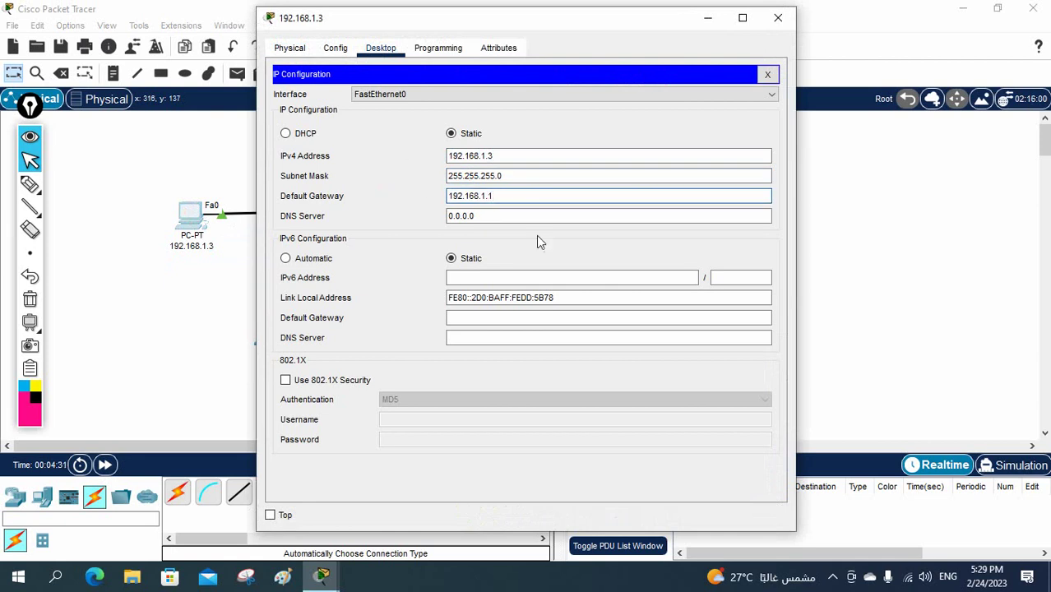
click(767, 75)
- Close the PC's window and rename the laptop's label to 192.168.1.4
click(787, 21)
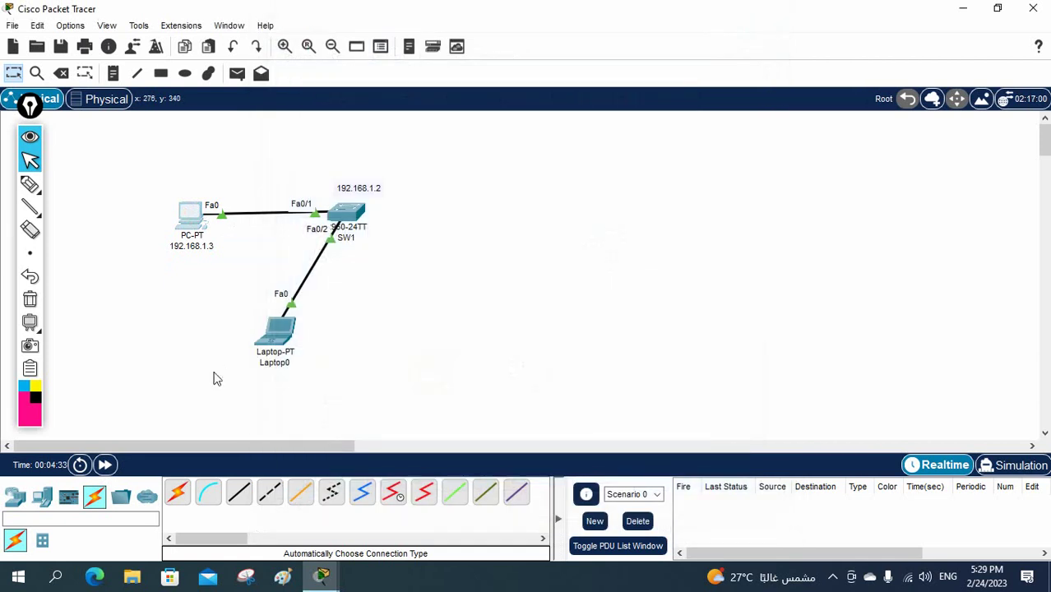
click(273, 363)
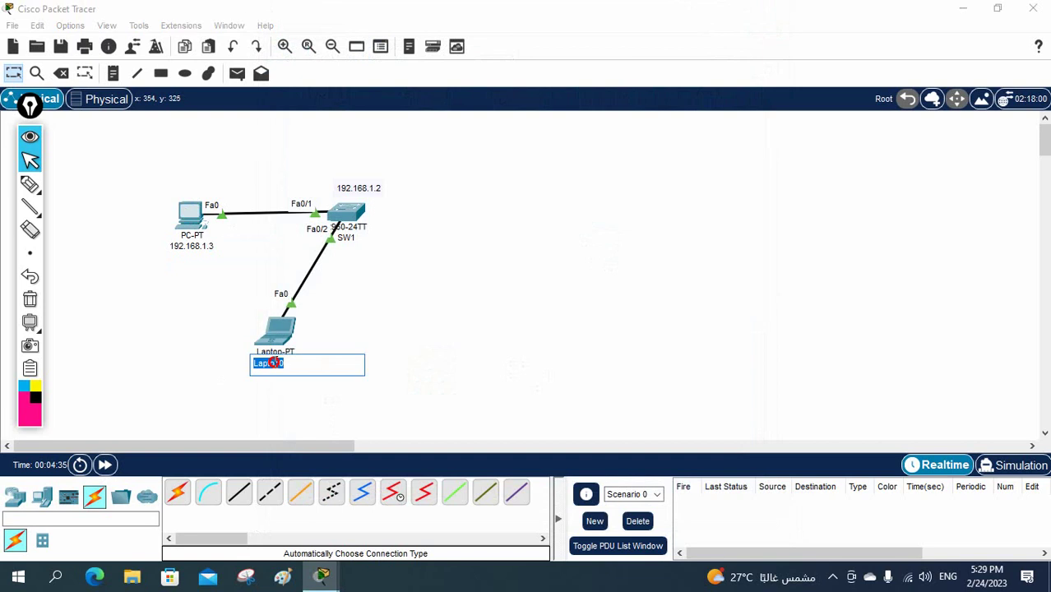
text(192.168.1.3)
click(286, 333)
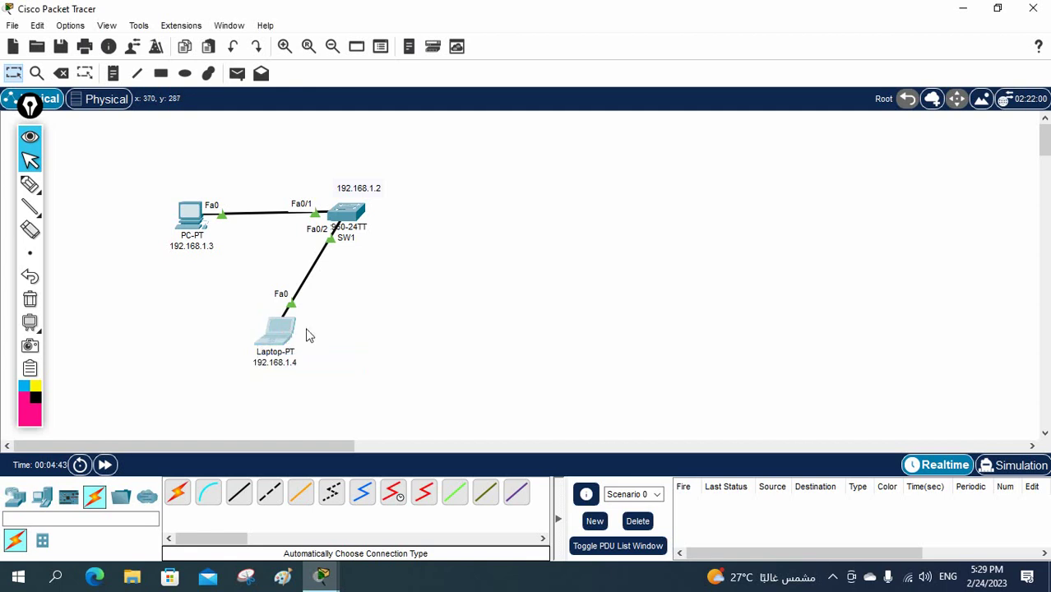
- Give the laptop IP 192.168.1.4, mask 255.255.255.0 and gateway 192.168.1.1
click(391, 48)
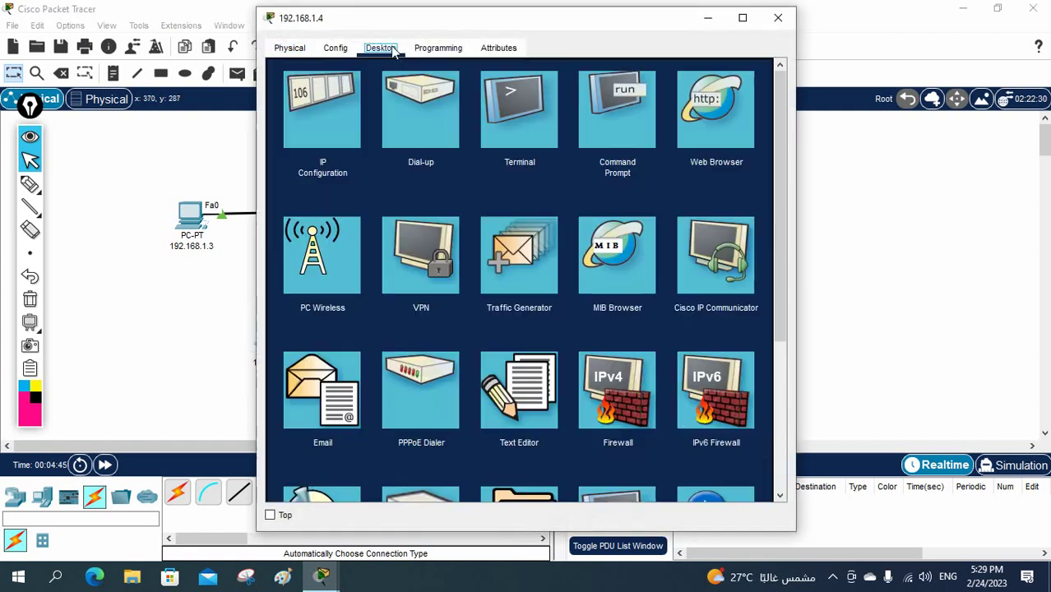
click(322, 111)
click(455, 157)
text(192.168.1.4)
click(474, 173)
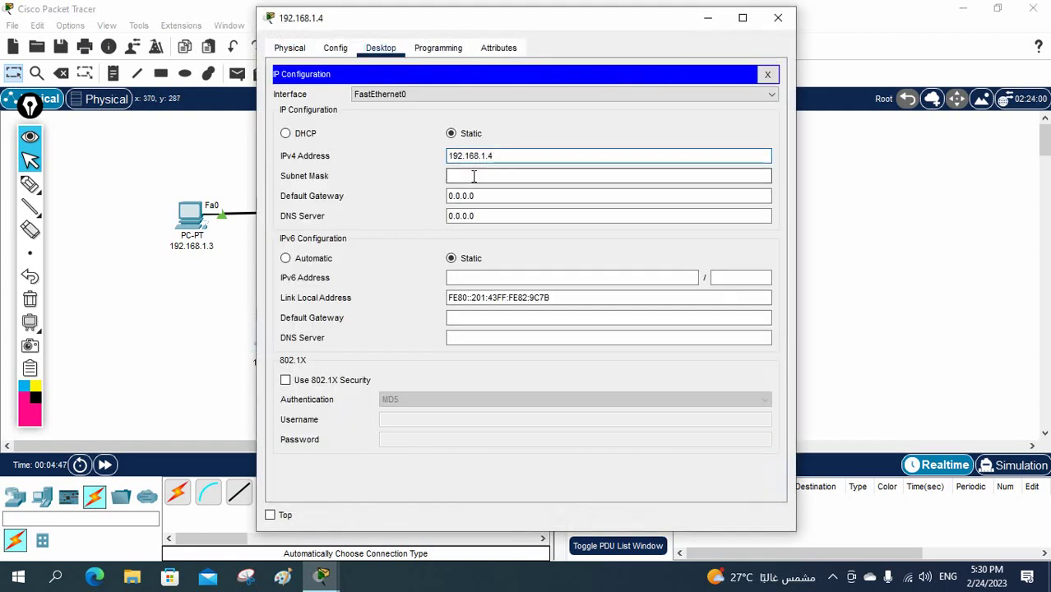
key(Tab)
text(192.168.1.)
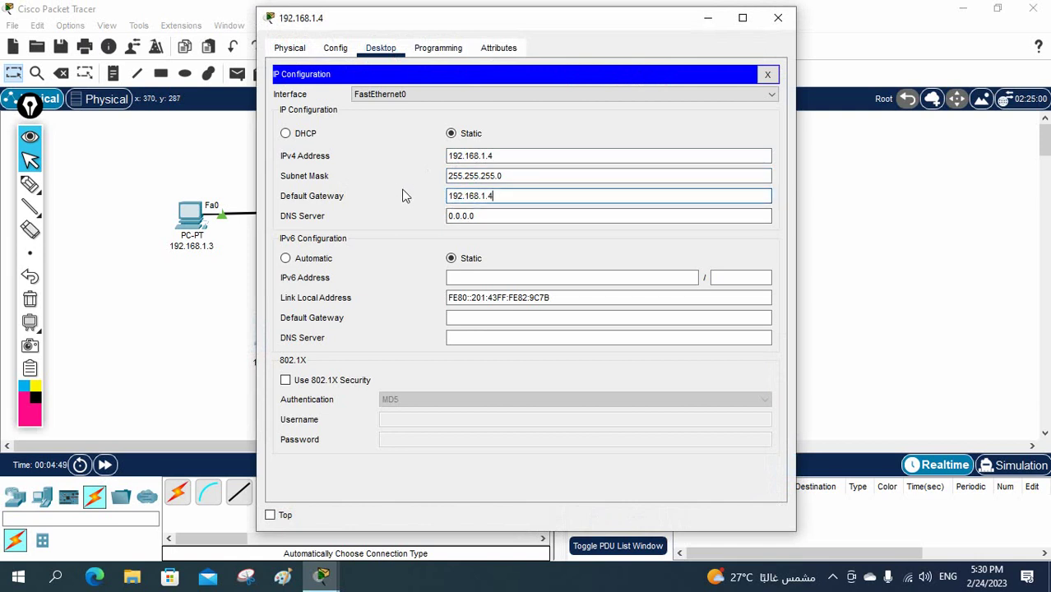
text(1)
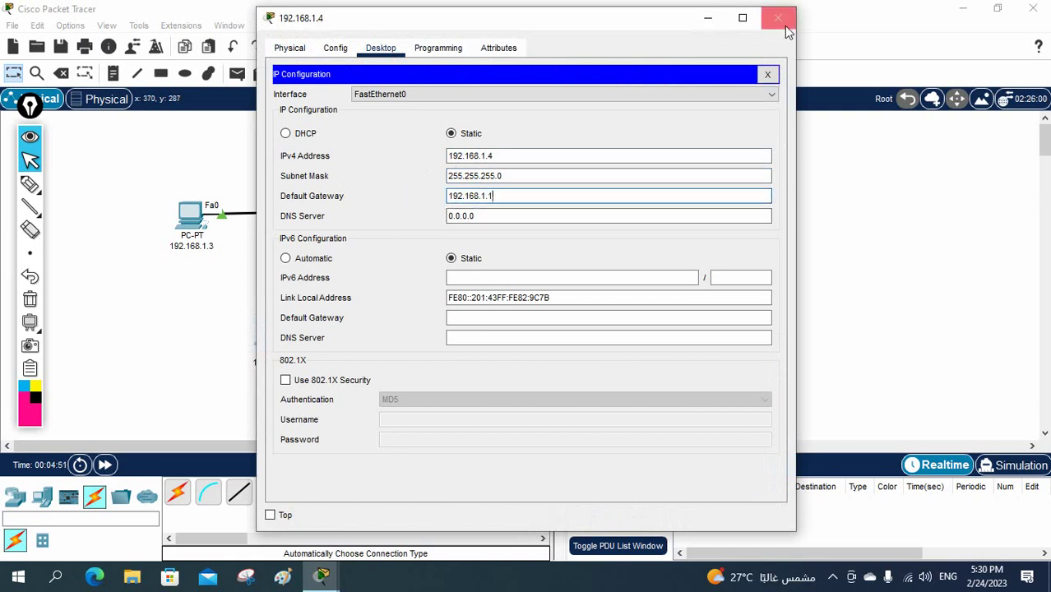
click(778, 18)
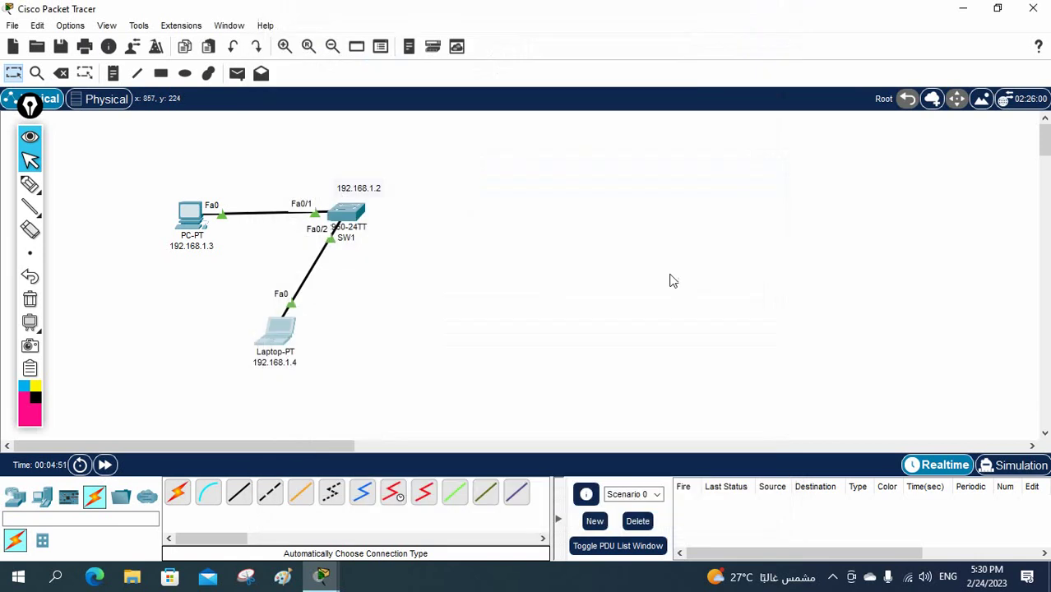
- From the PC's command prompt, ping 192.168.1.2 and get 3 of 4 replies
click(196, 220)
click(600, 146)
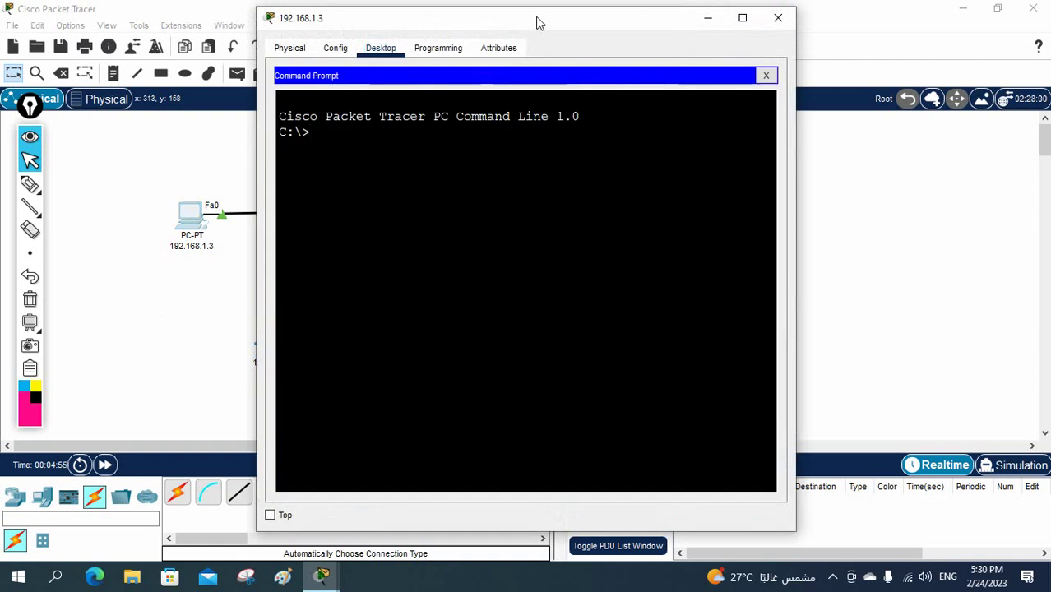
drag(536, 24, 772, 51)
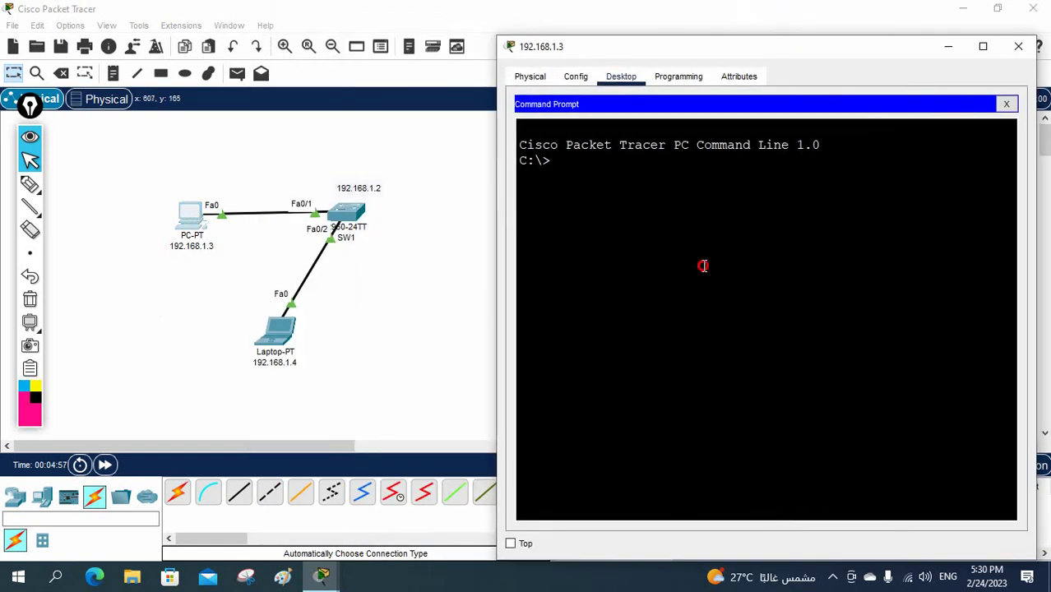
text(ping 192.168.1.2)
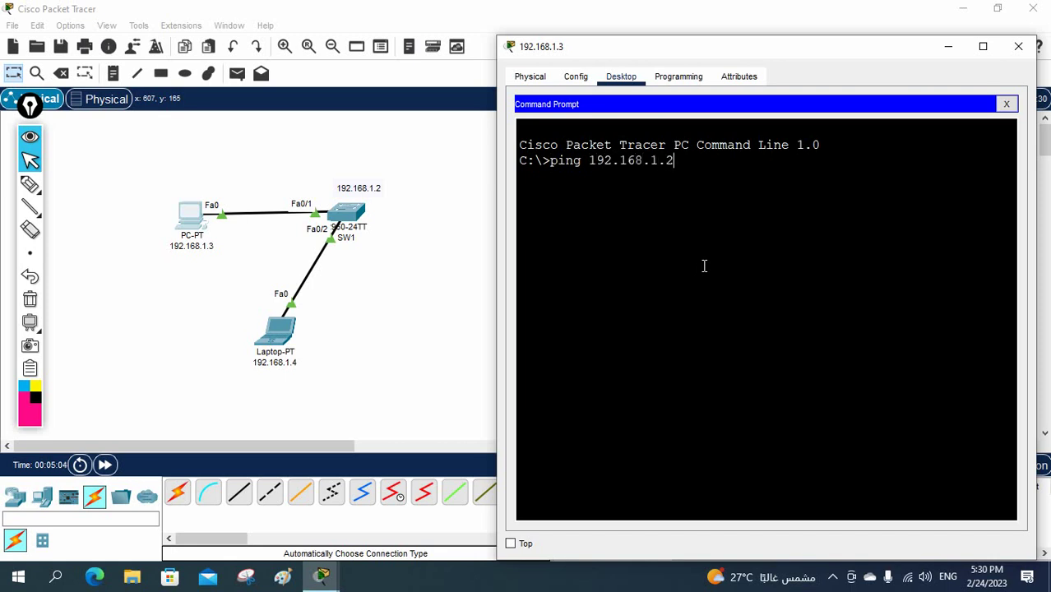
key(Return)
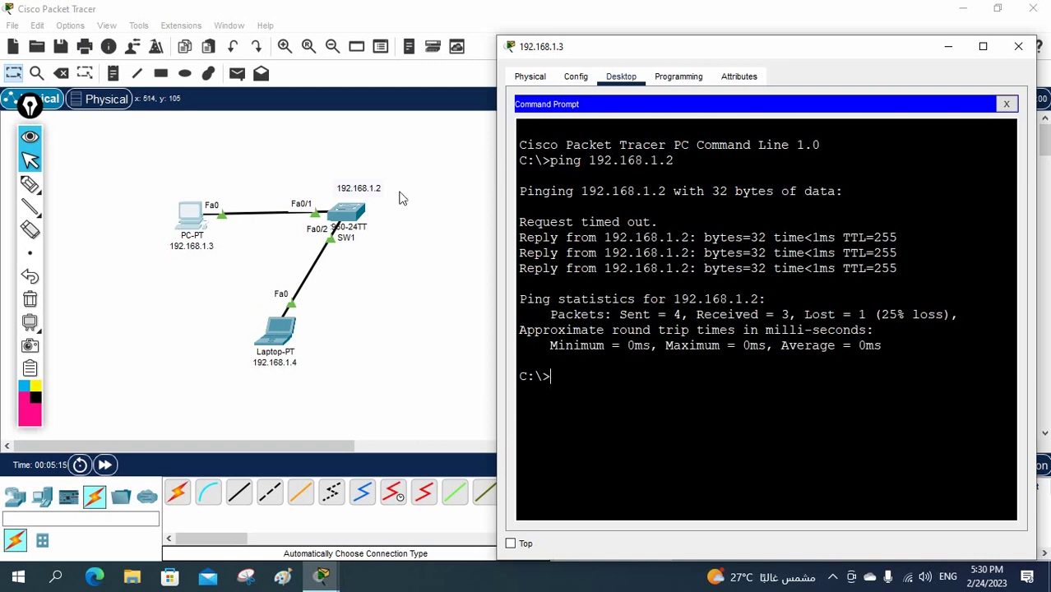
- Bring SW1's console back up and enter global configuration mode with config t
click(337, 218)
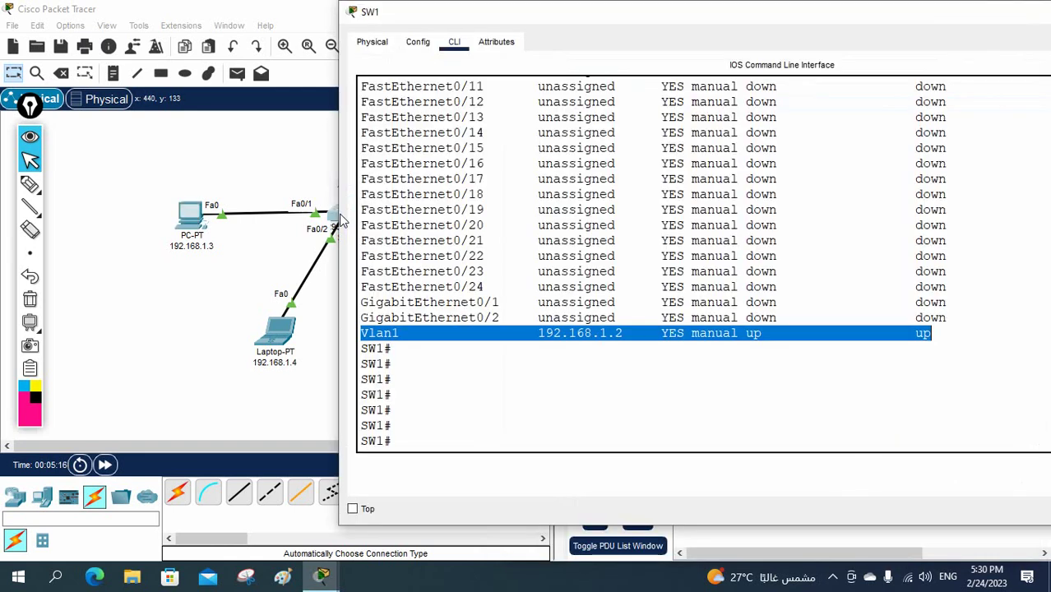
drag(423, 17, 521, 13)
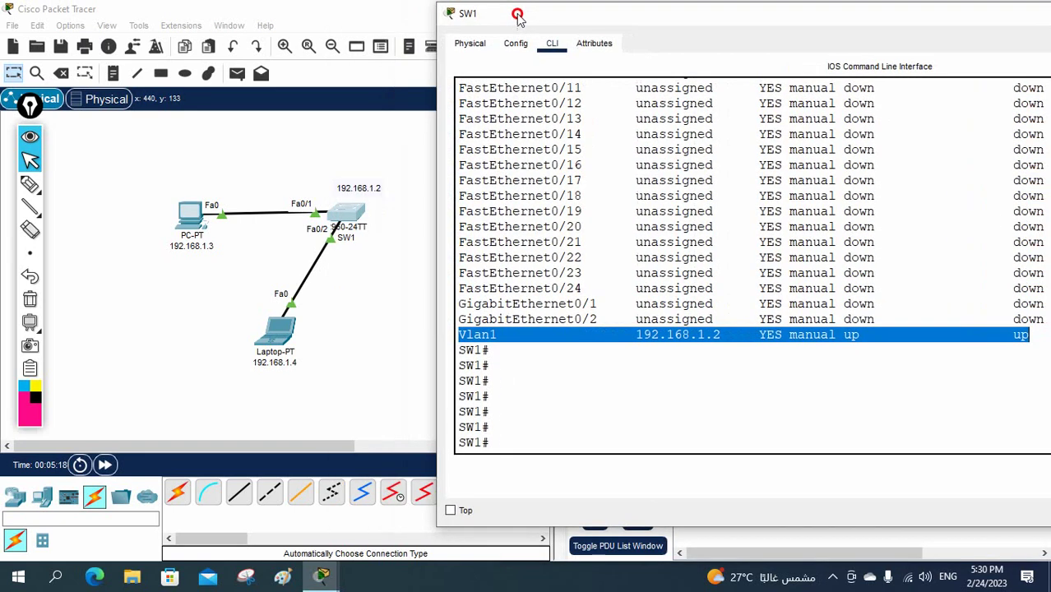
click(564, 429)
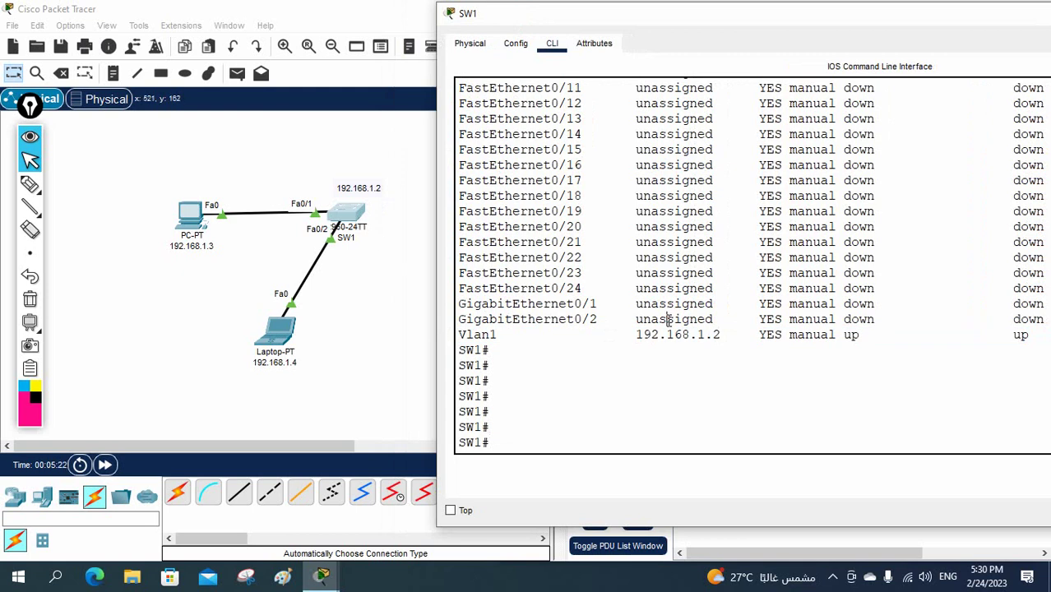
text(config t)
key(Return)
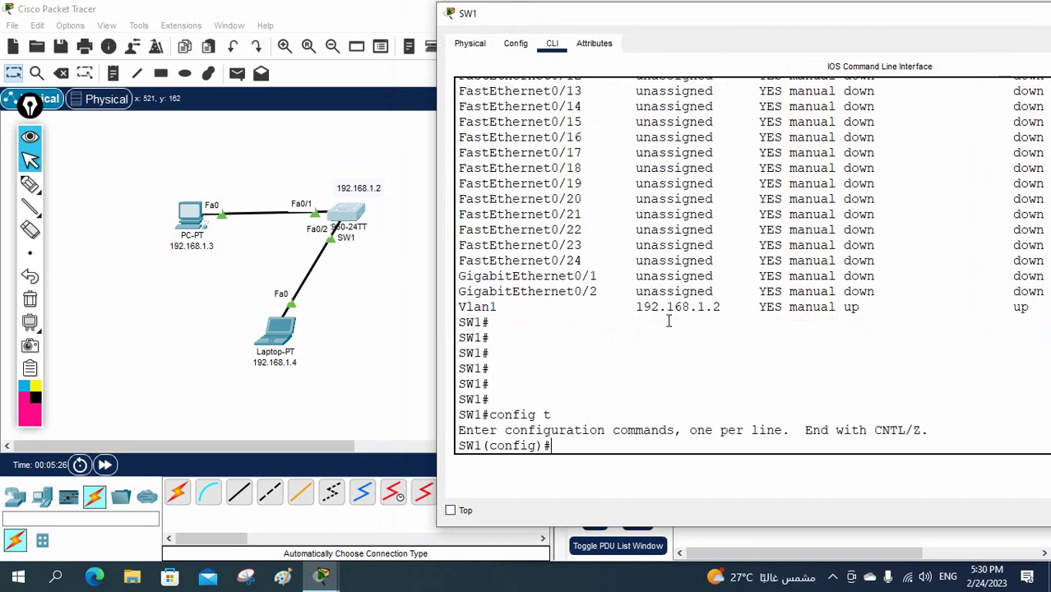
- Set SW1's enable password with the enable password command
text(en)
key(Tab)
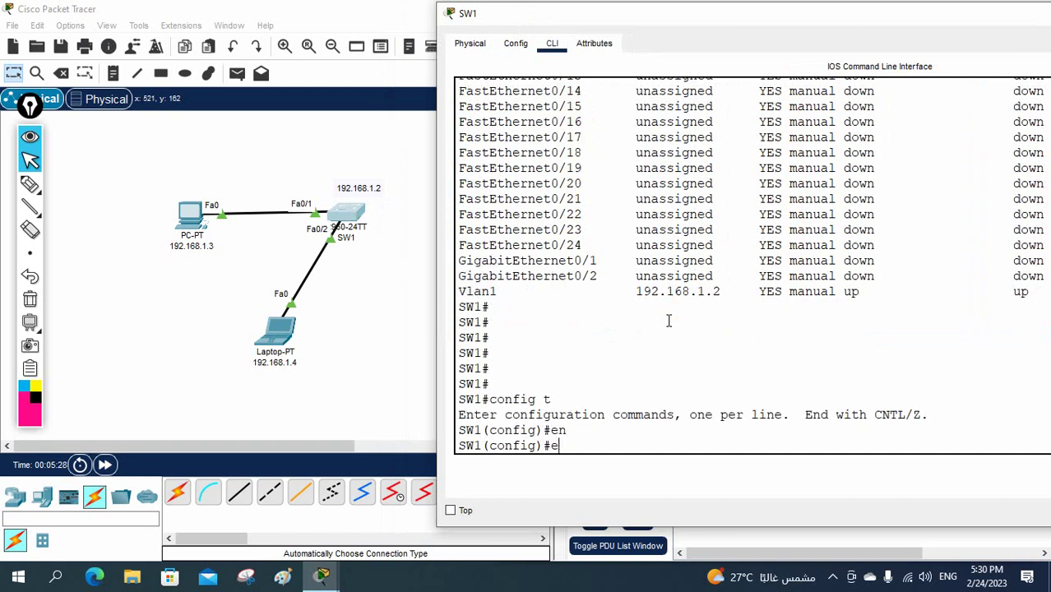
key(BackSpace)
text(nb)
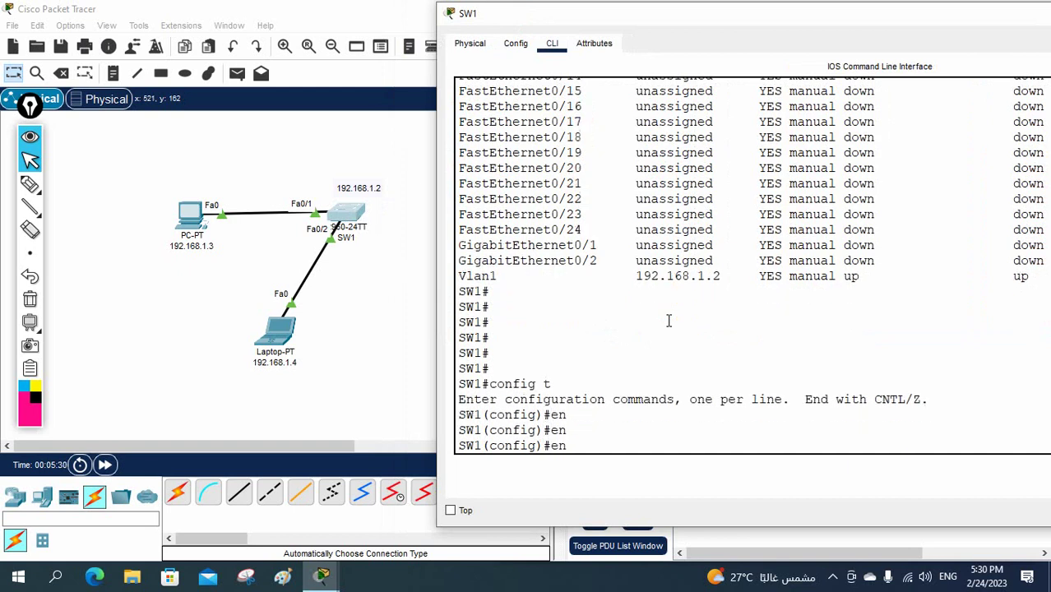
key(Tab)
text(a)
key(Tab)
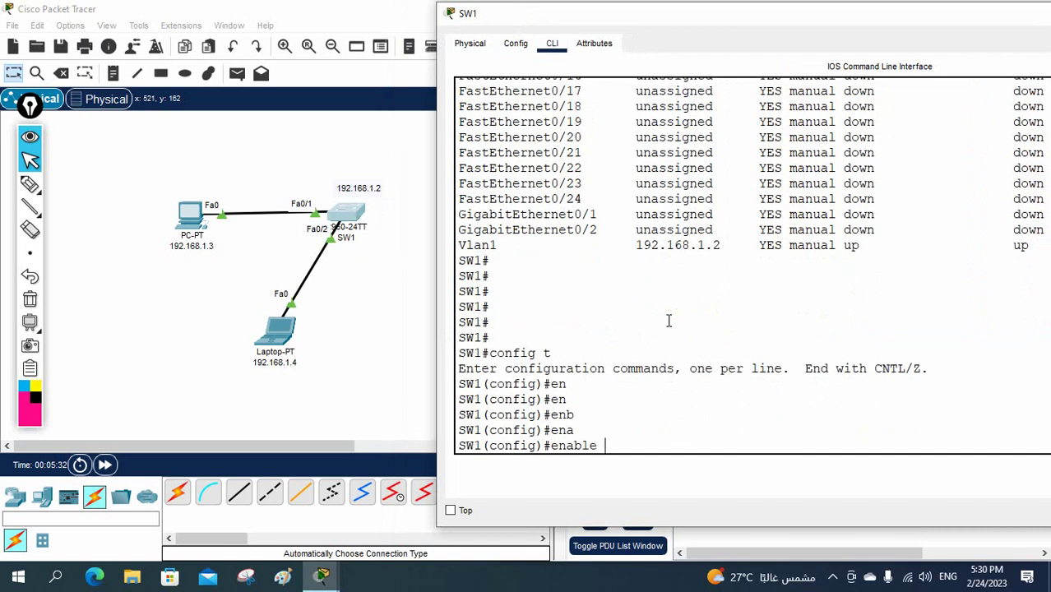
text(pa)
key(Tab)
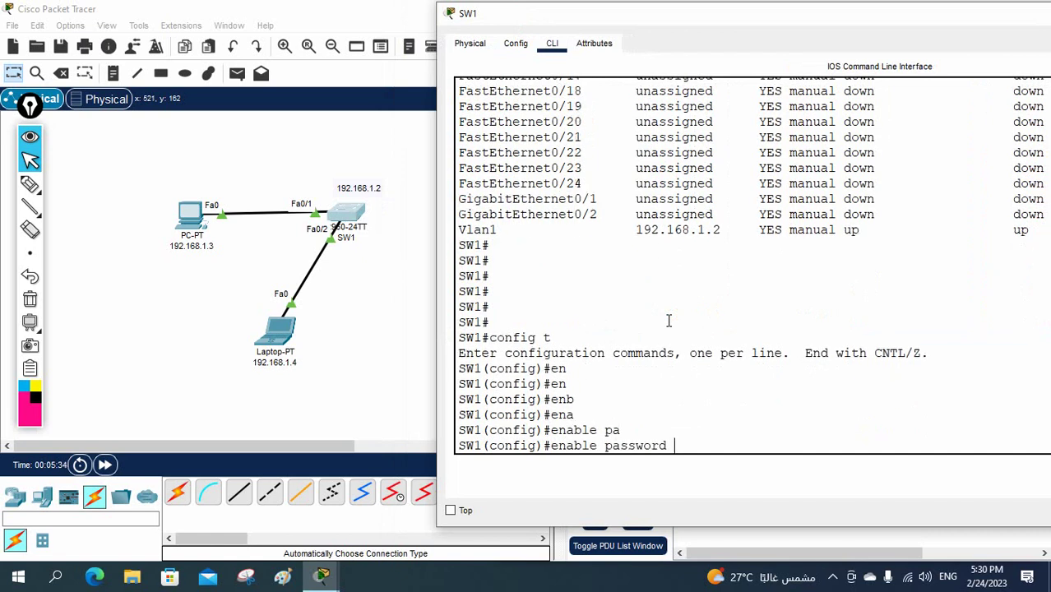
text(abc)
key(Return)
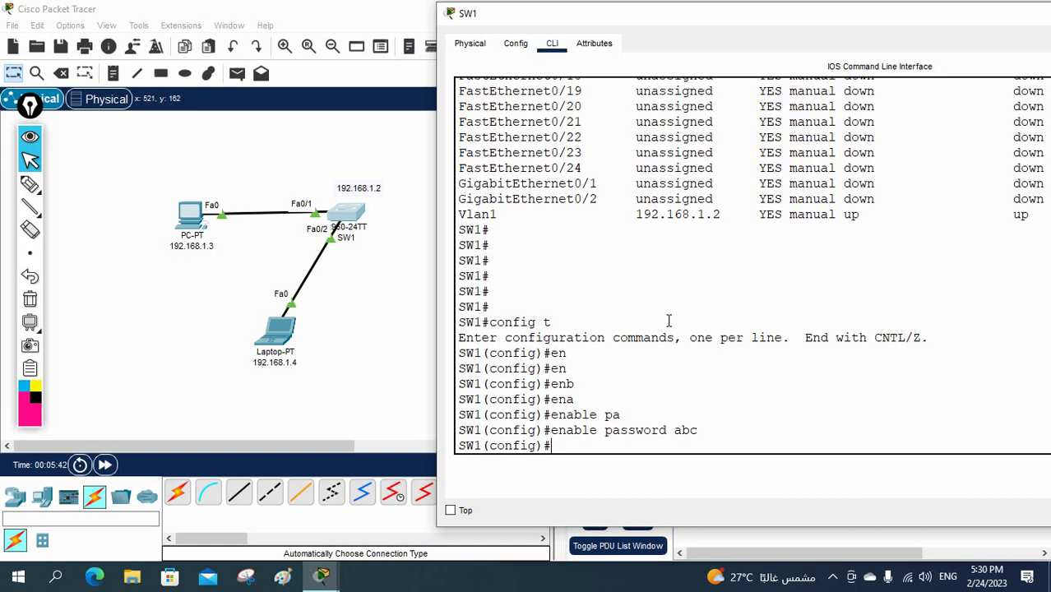
- Create the local user admin with its own password
text(uer)
key(Tab)
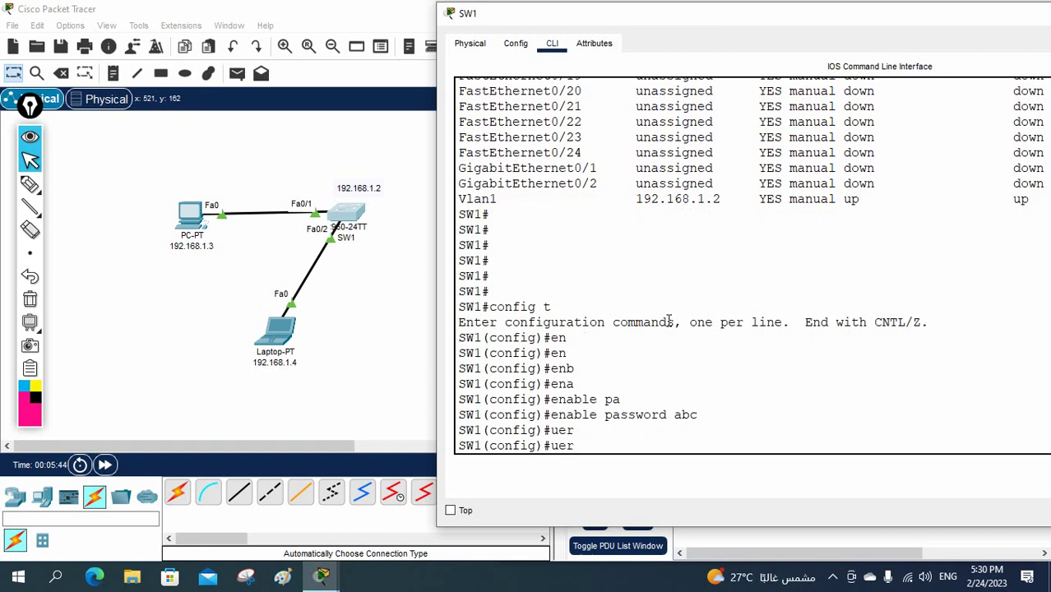
text(an)
key(Tab)
key(BackSpace)
key(BackSpace)
key(BackSpace)
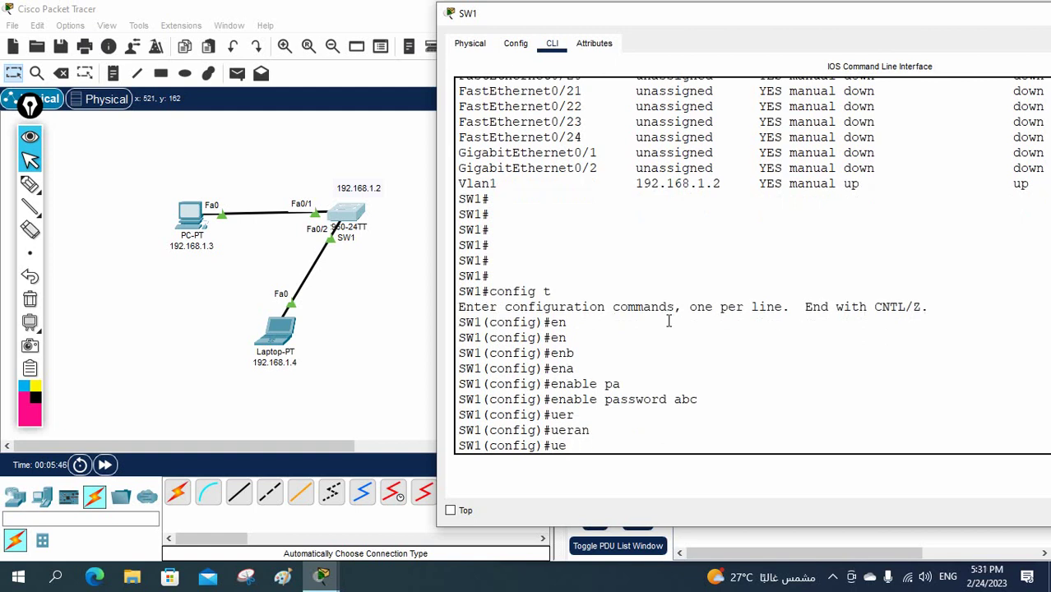
key(BackSpace)
key(BackSpace)
text(ser)
key(Tab)
text(admi)
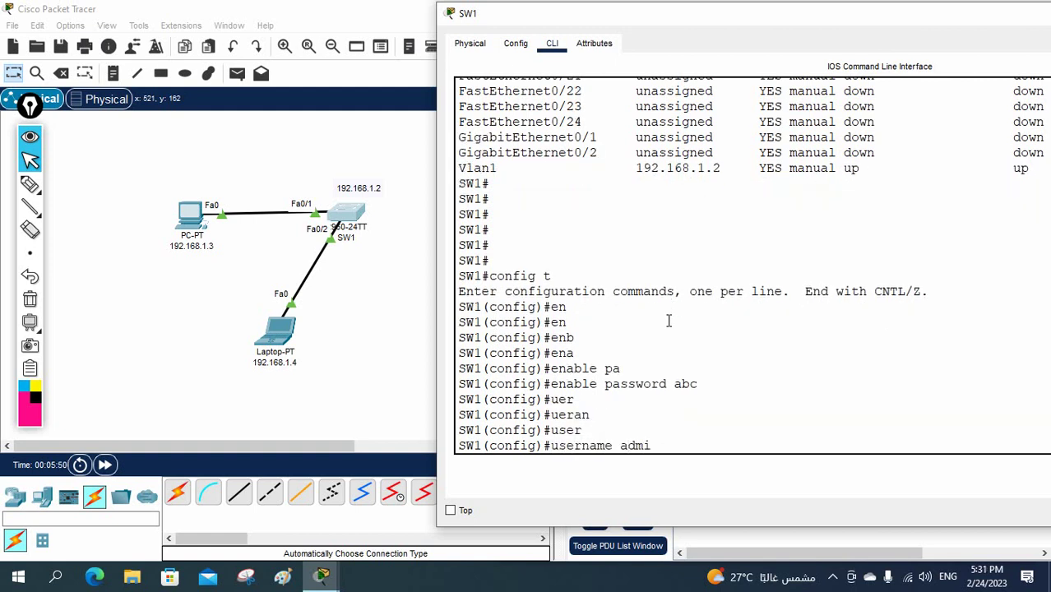
text(n pas)
key(Tab)
text(a)
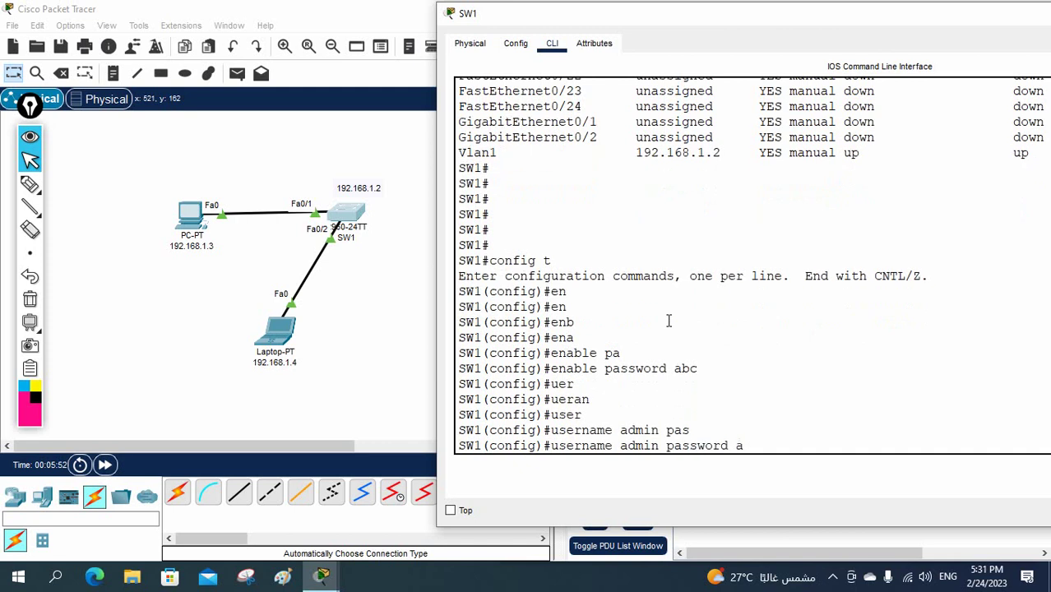
text(dmin)
key(Return)
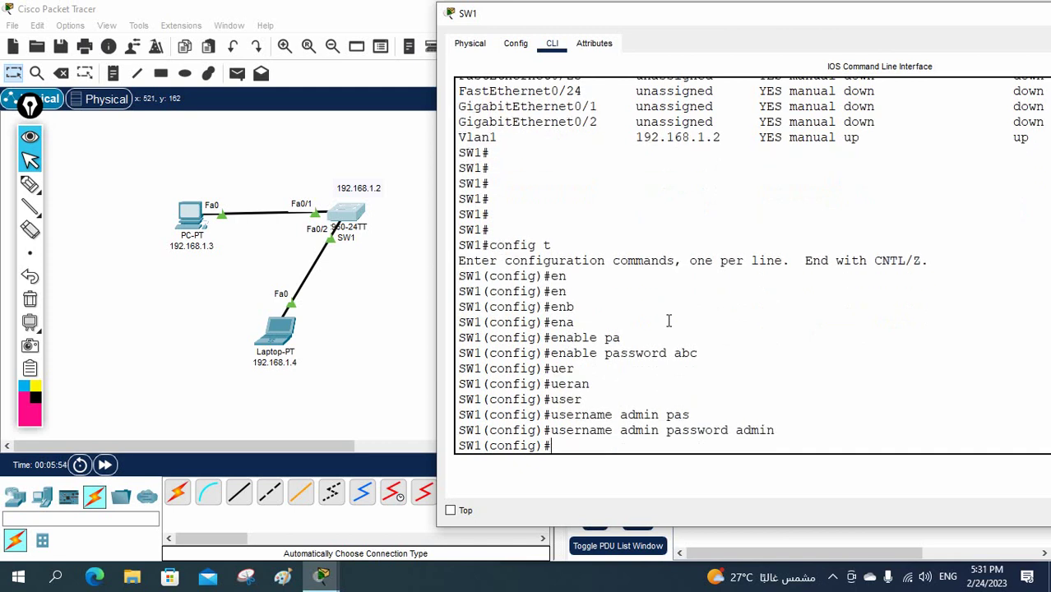
- Highlight the enable password and username commands to explain them, then type line vty 0 4
drag(699, 353, 549, 350)
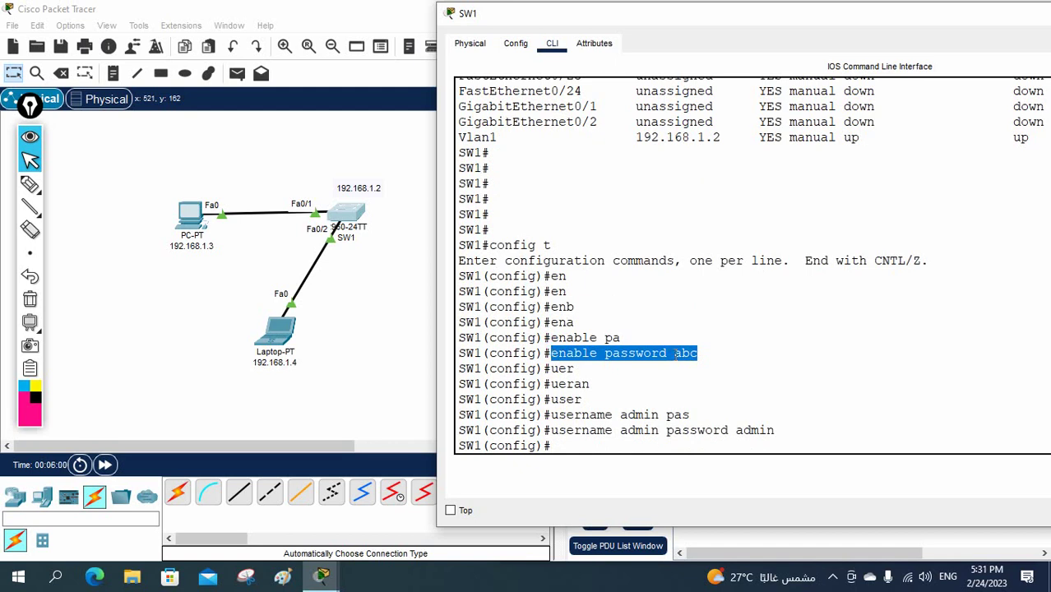
click(676, 353)
drag(673, 353, 699, 354)
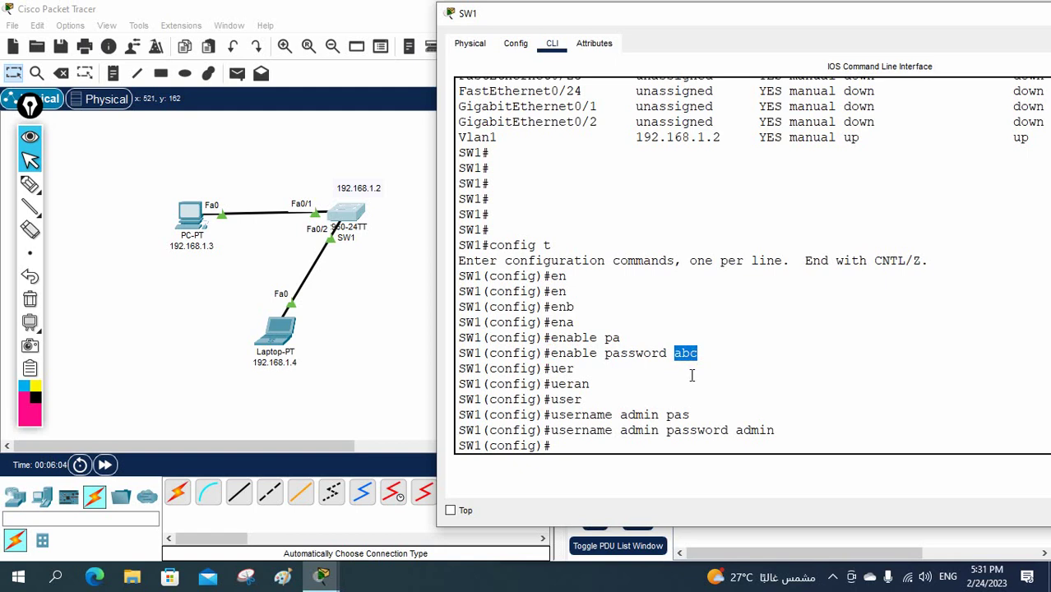
drag(777, 431, 562, 428)
click(830, 434)
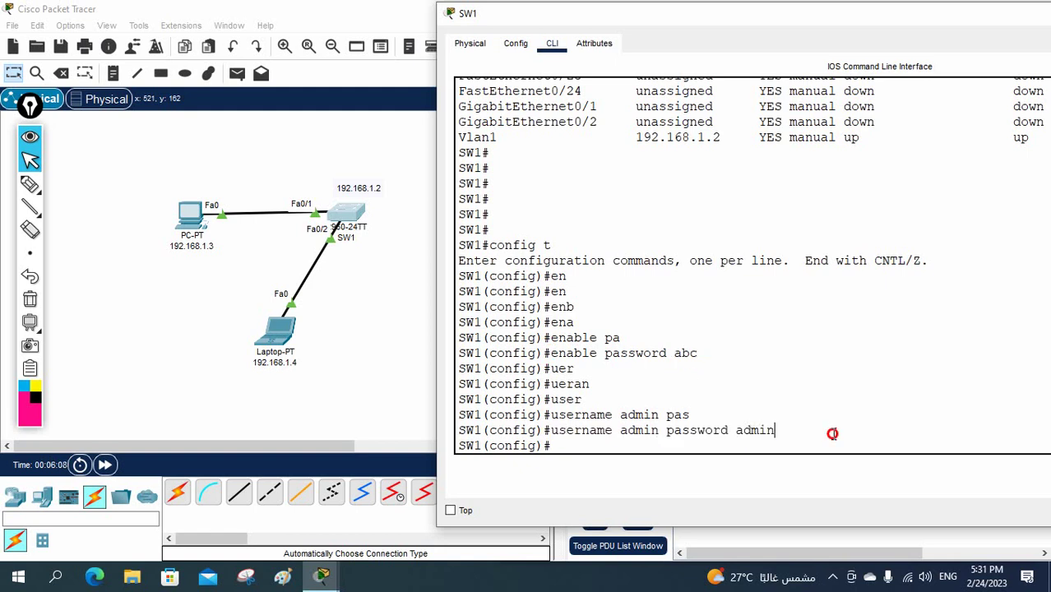
text(line vty 0 4)
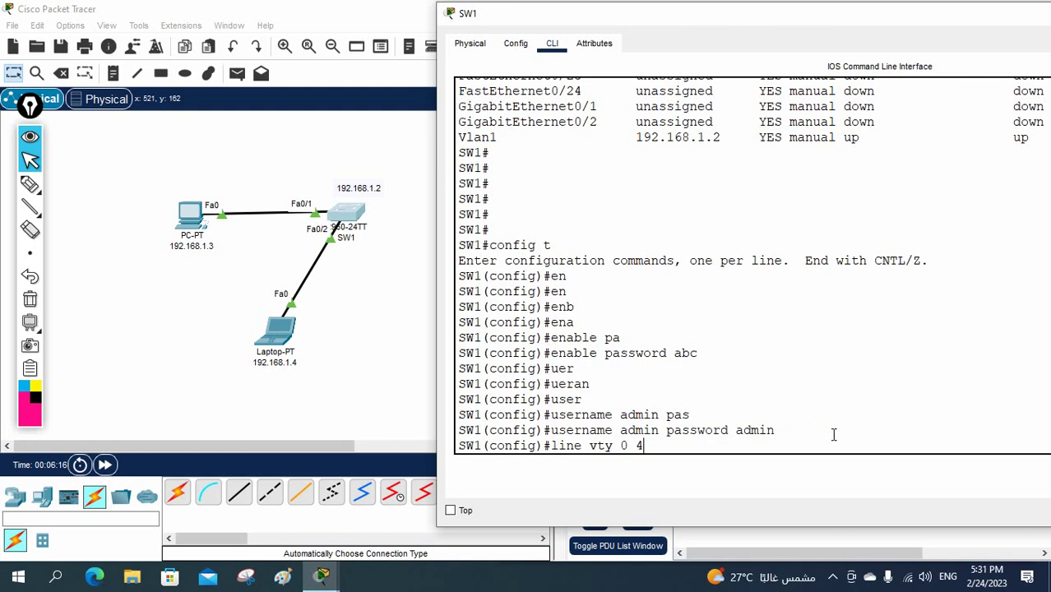
click(30, 186)
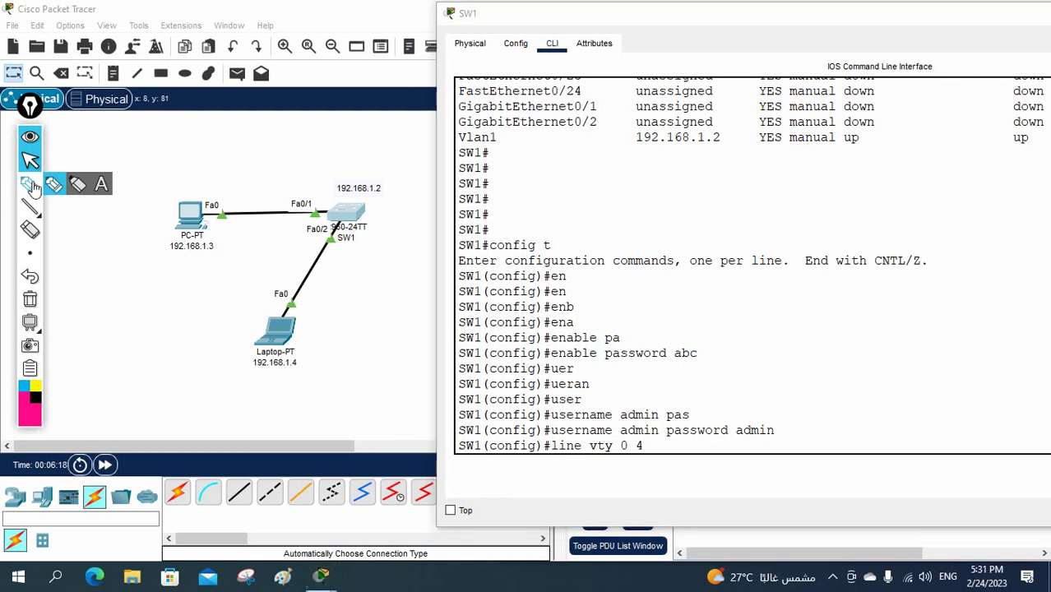
click(30, 186)
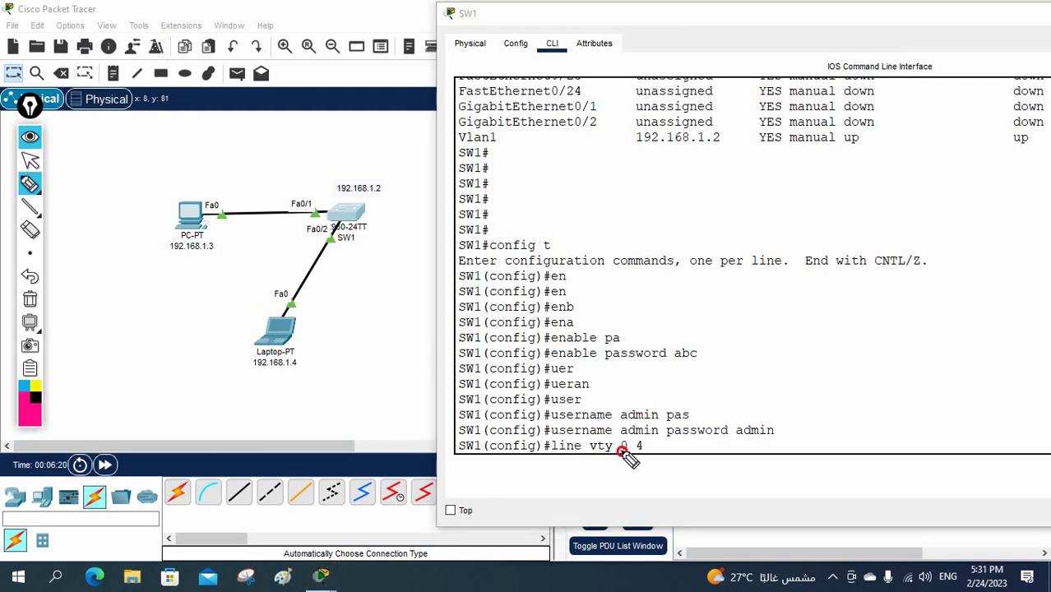
drag(621, 452, 642, 452)
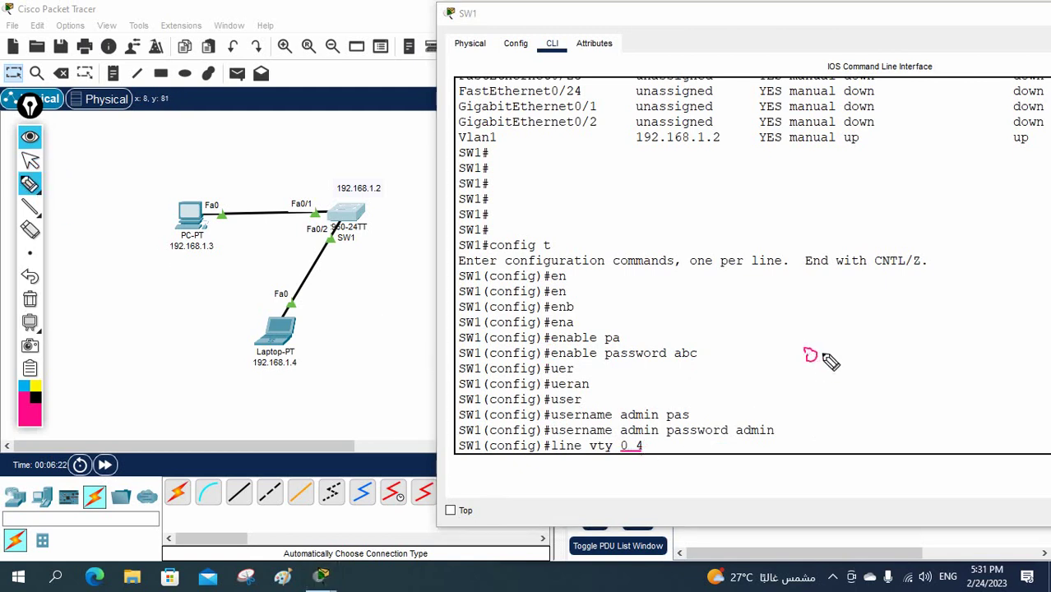
mouse_move(830, 362)
mouse_down()
mouse_move(826, 335)
mouse_move(843, 349)
mouse_move(846, 328)
mouse_move(870, 327)
mouse_move(869, 311)
mouse_move(874, 331)
mouse_move(893, 309)
mouse_move(904, 316)
mouse_move(818, 365)
mouse_move(898, 335)
mouse_move(909, 372)
mouse_move(913, 299)
mouse_move(808, 327)
mouse_move(791, 400)
mouse_up()
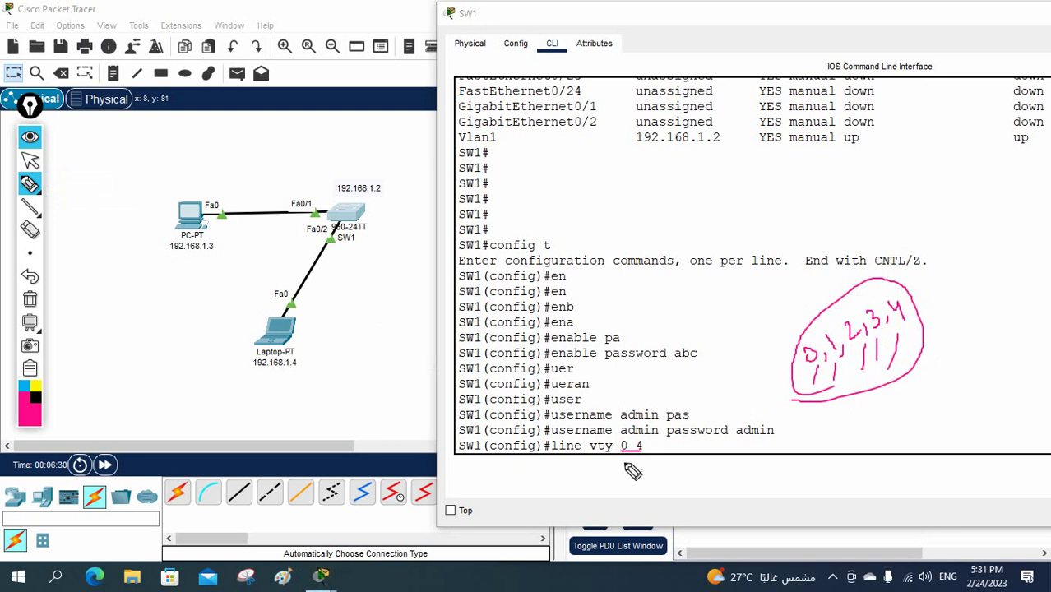
mouse_move(717, 362)
mouse_down()
mouse_move(738, 363)
mouse_move(740, 374)
mouse_move(742, 353)
mouse_move(750, 380)
mouse_move(755, 369)
mouse_up()
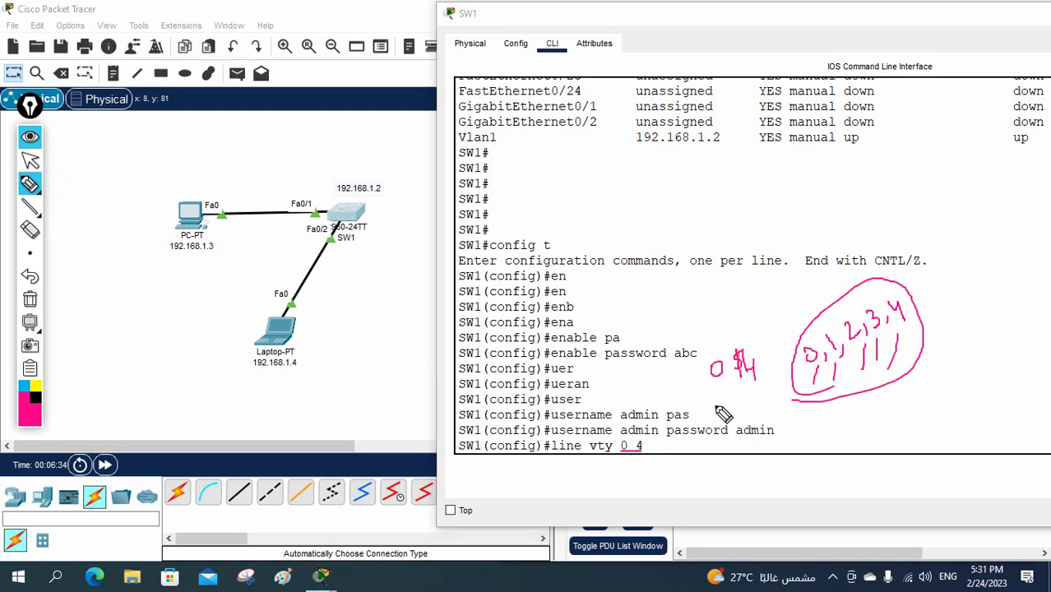
mouse_move(717, 401)
mouse_down()
mouse_move(720, 413)
mouse_move(755, 413)
mouse_up()
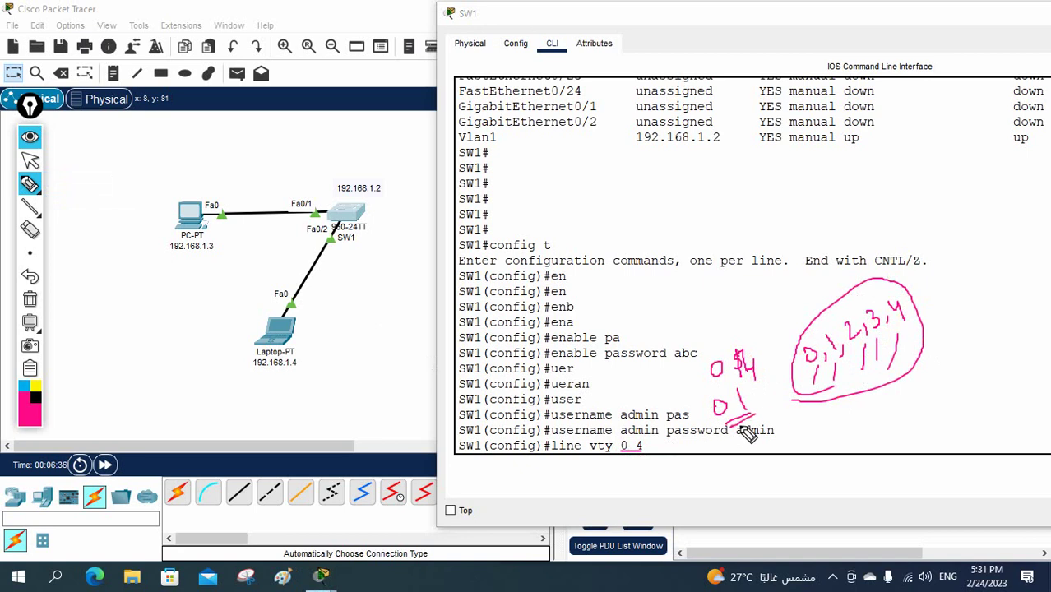
click(31, 299)
mouse_move(37, 181)
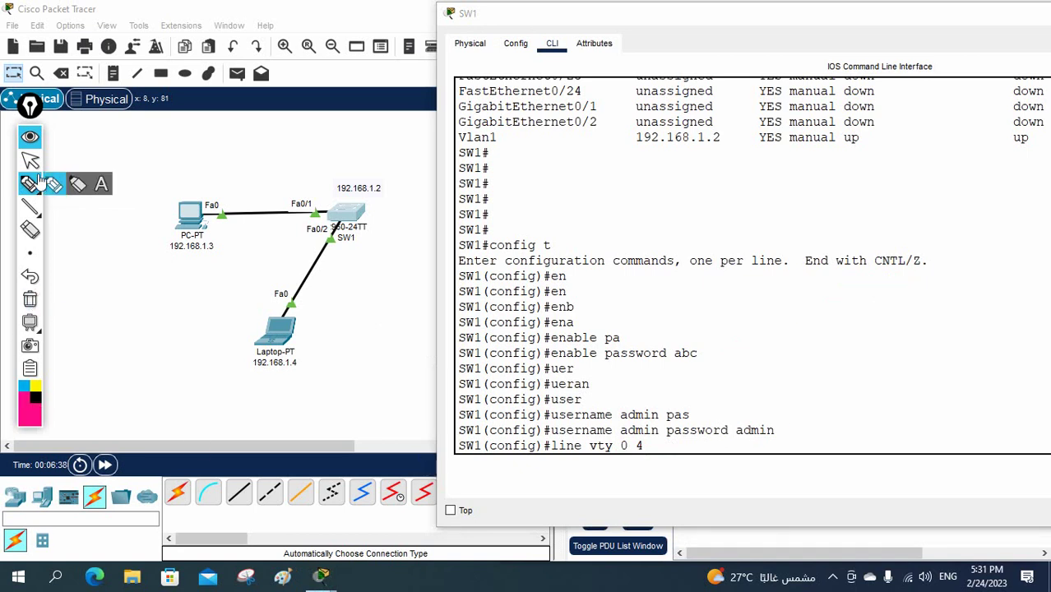
click(31, 161)
- Query line vty 0 ? to check the allowed <1-15> line range
click(664, 444)
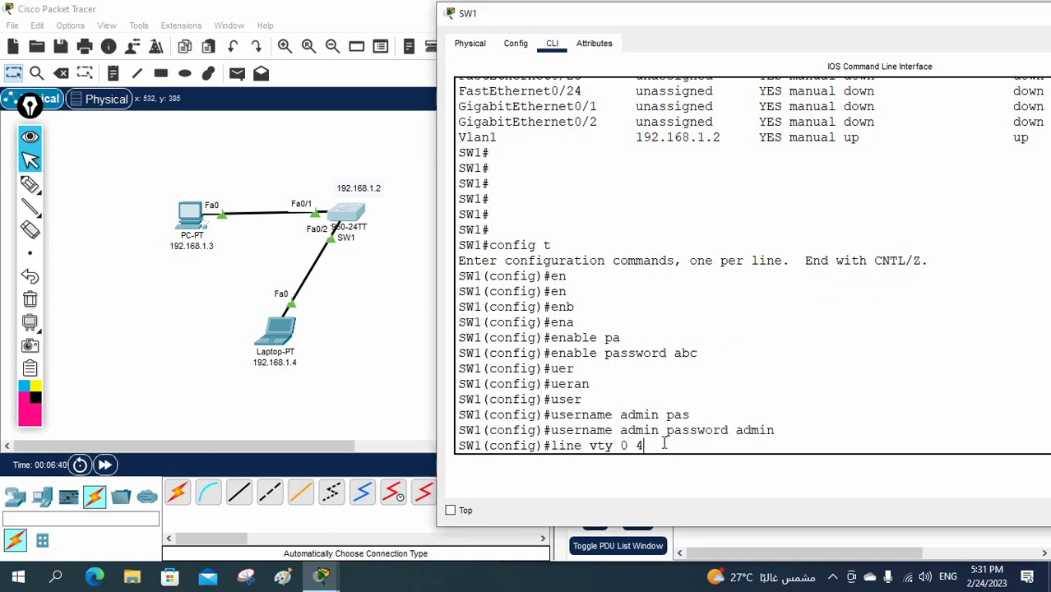
text(?)
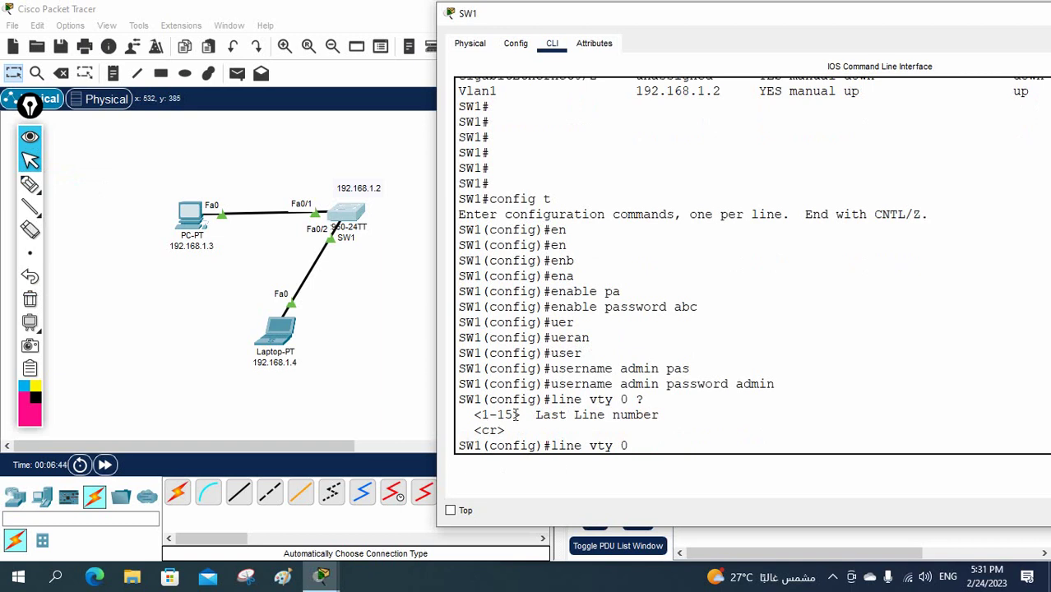
drag(515, 414, 480, 415)
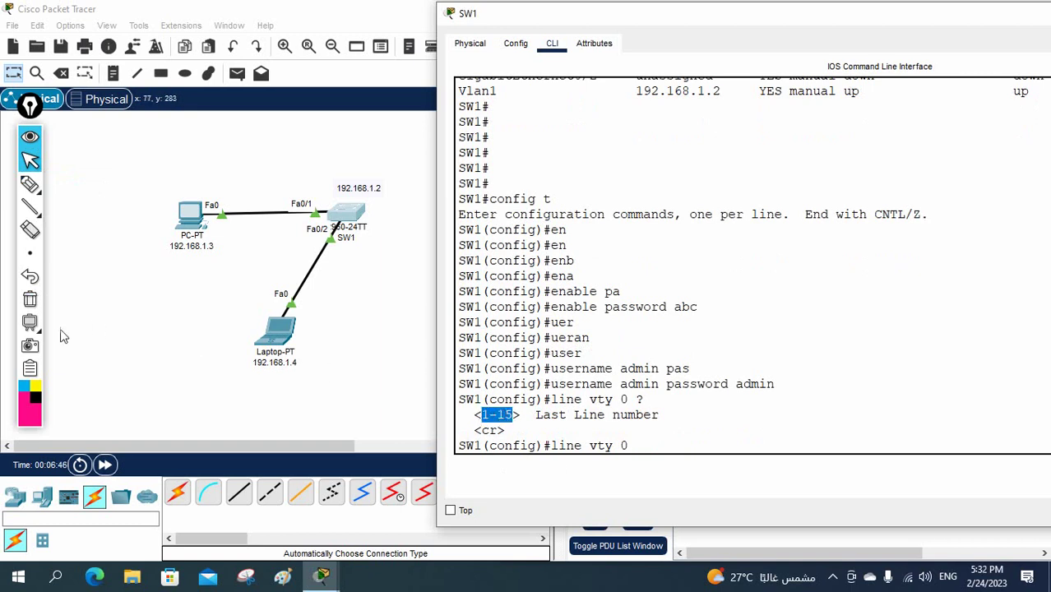
click(31, 310)
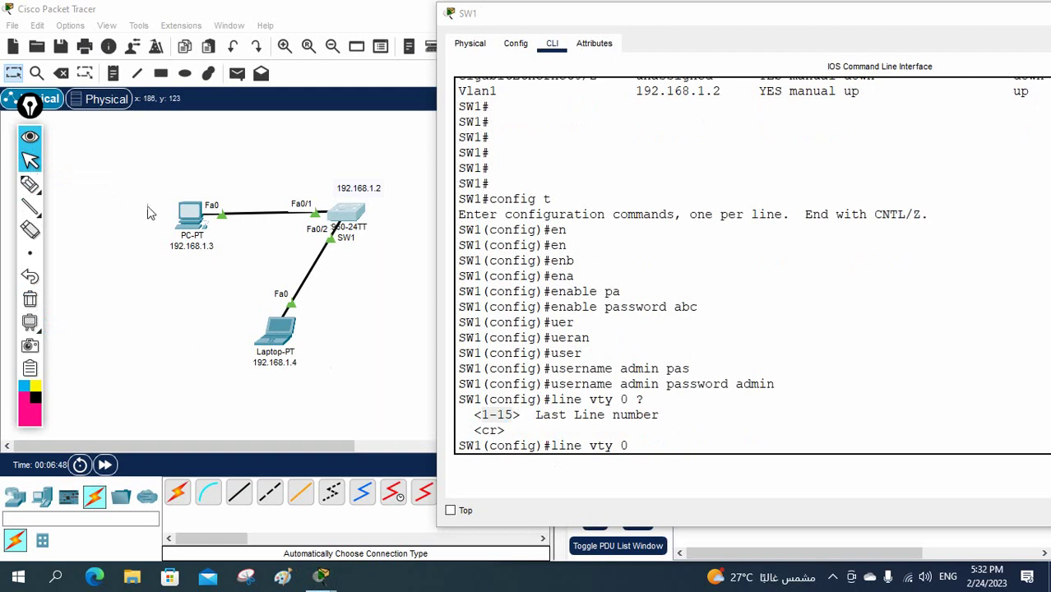
- Complete the command as line vty 0 4 and enter line configuration mode
drag(606, 20, 580, 20)
click(623, 451)
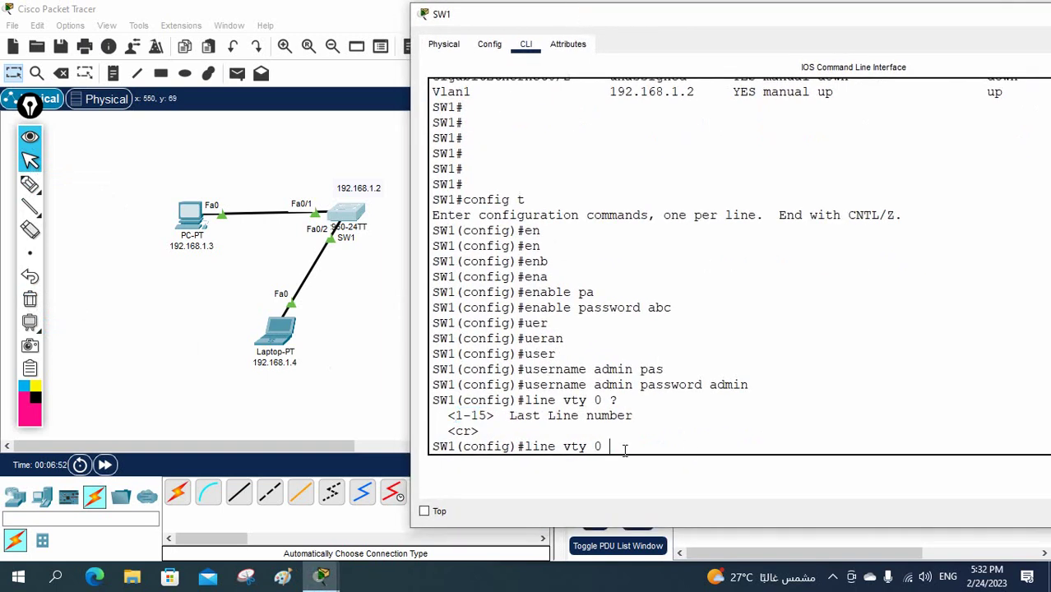
text(4)
drag(618, 447, 523, 449)
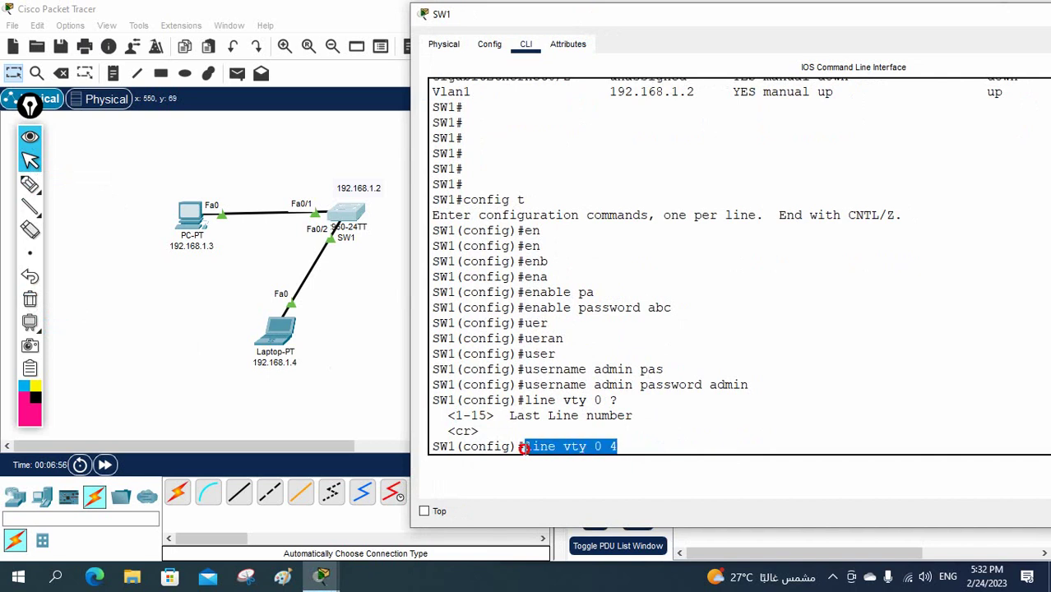
click(669, 437)
key(Return)
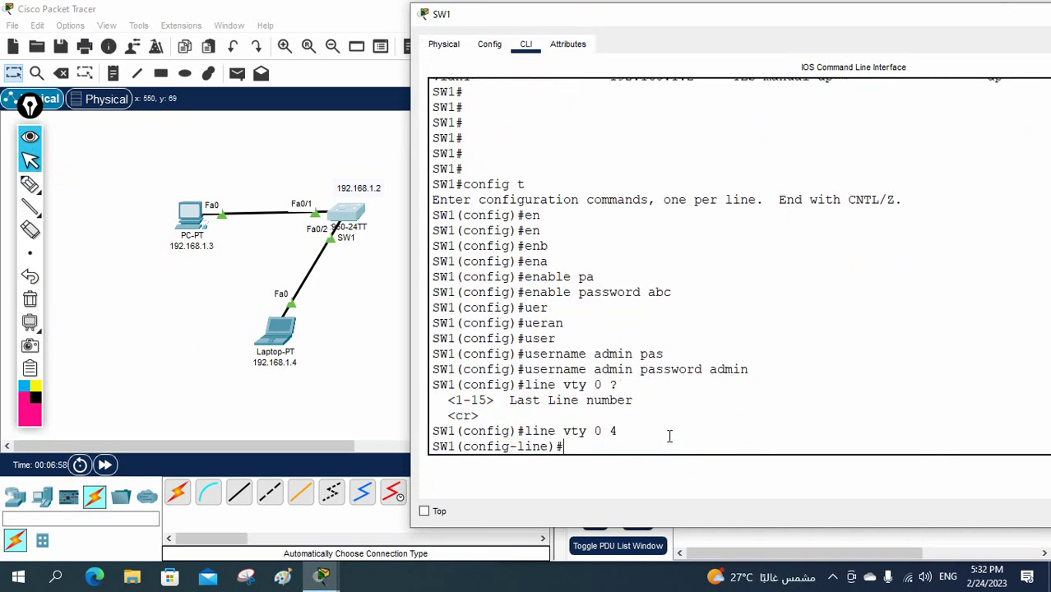
- Begin typing login local at the line configuration prompt
text(lin)
key(BackSpace)
key(BackSpace)
key(BackSpace)
text(login l)
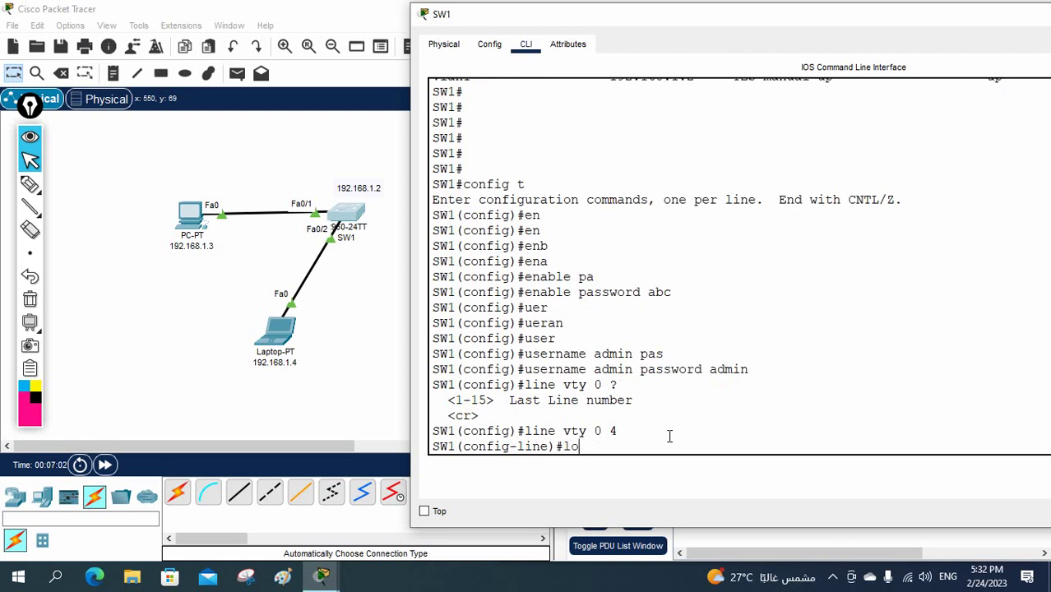
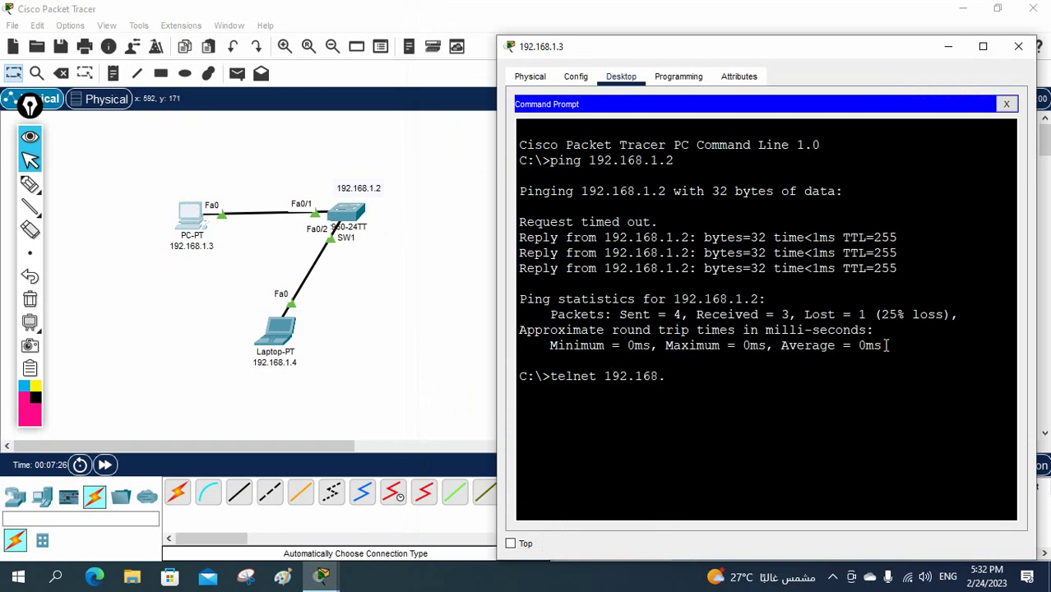
- Telnet from the PC to 192.168.1.2 and log in to SW1 as admin with its password
text(1.2)
key(Return)
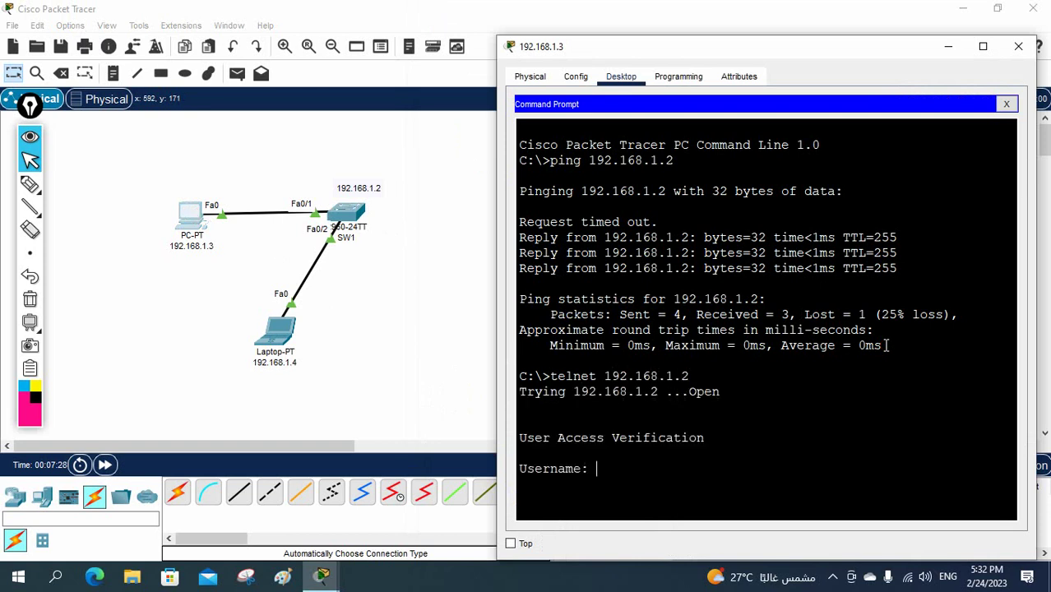
drag(725, 393, 639, 384)
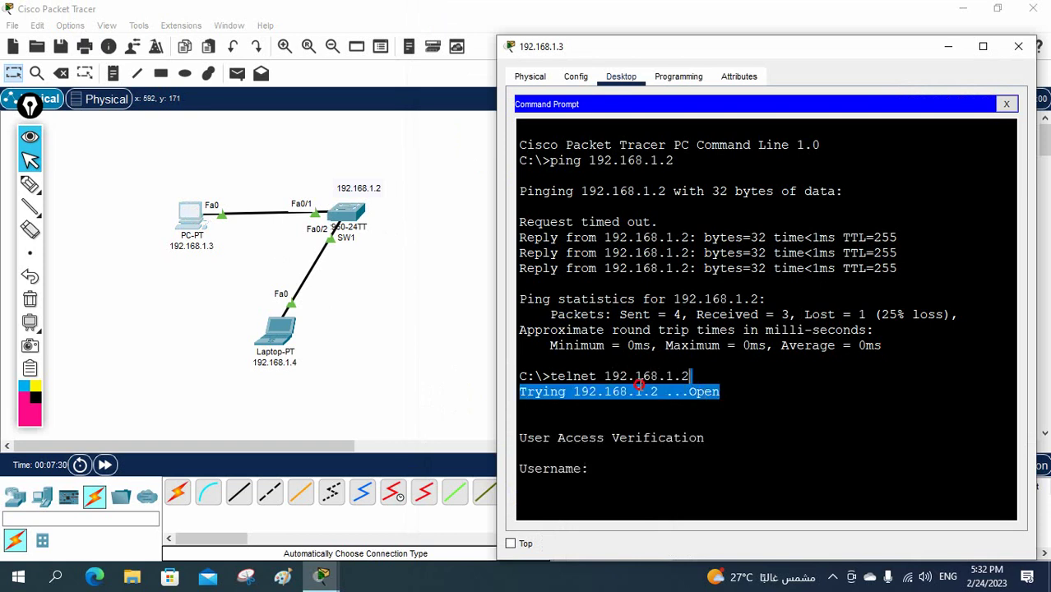
click(660, 472)
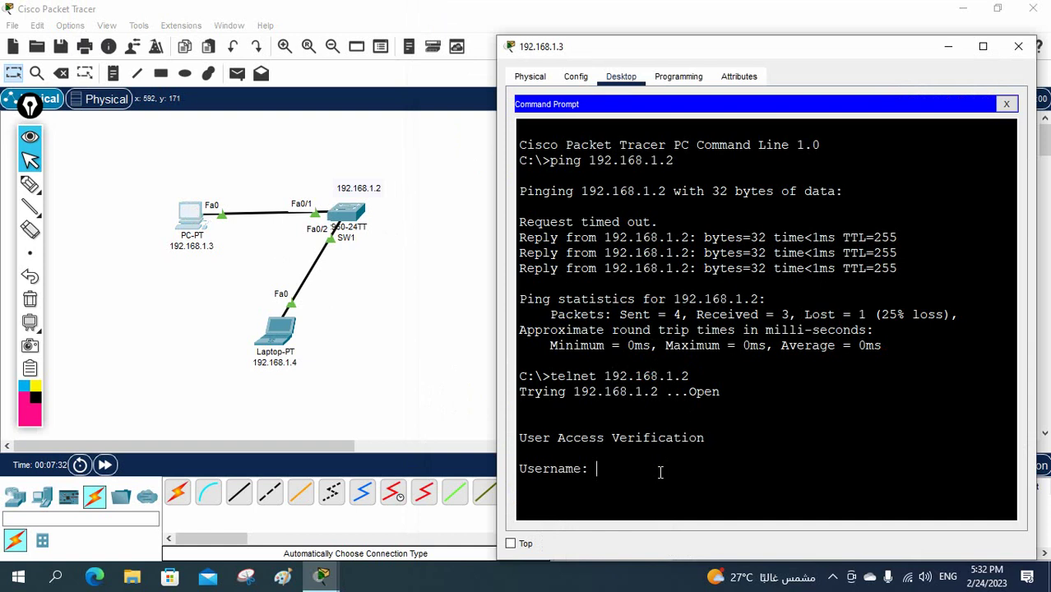
text(admin)
key(Return)
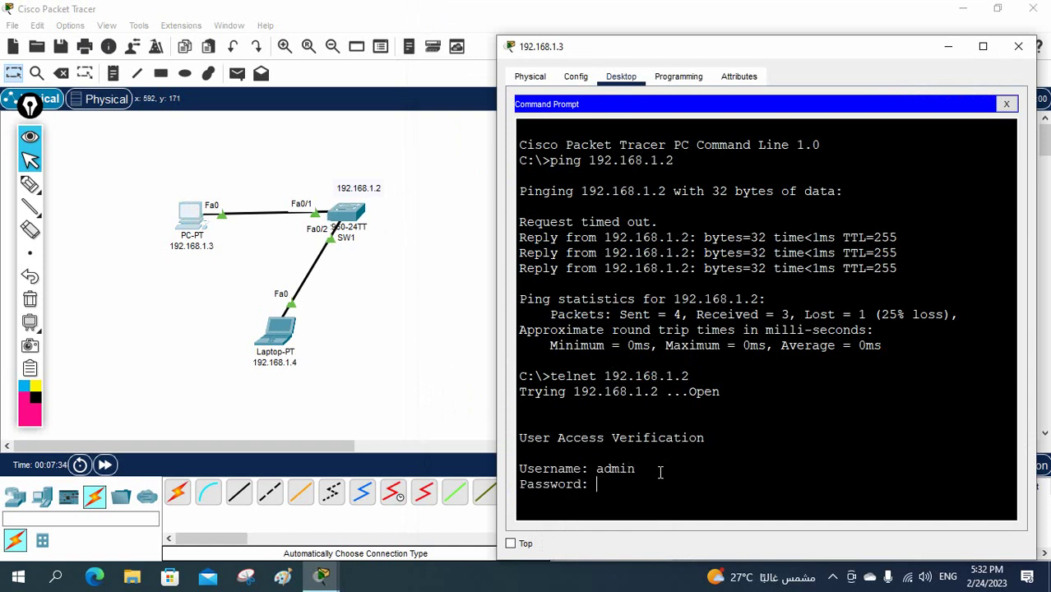
key(Return)
- Enter privileged mode with the enable password and run sh ver on SW1
key(Return)
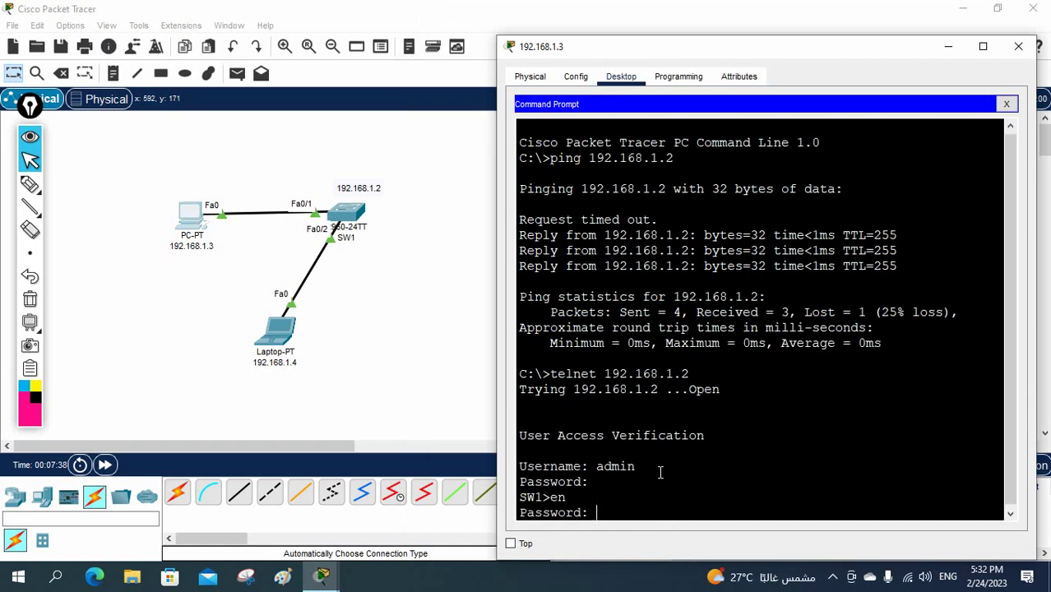
key(Return)
key(Return)
key(Return)
key(Return)
key(Return)
key(Return)
key(Return)
key(Return)
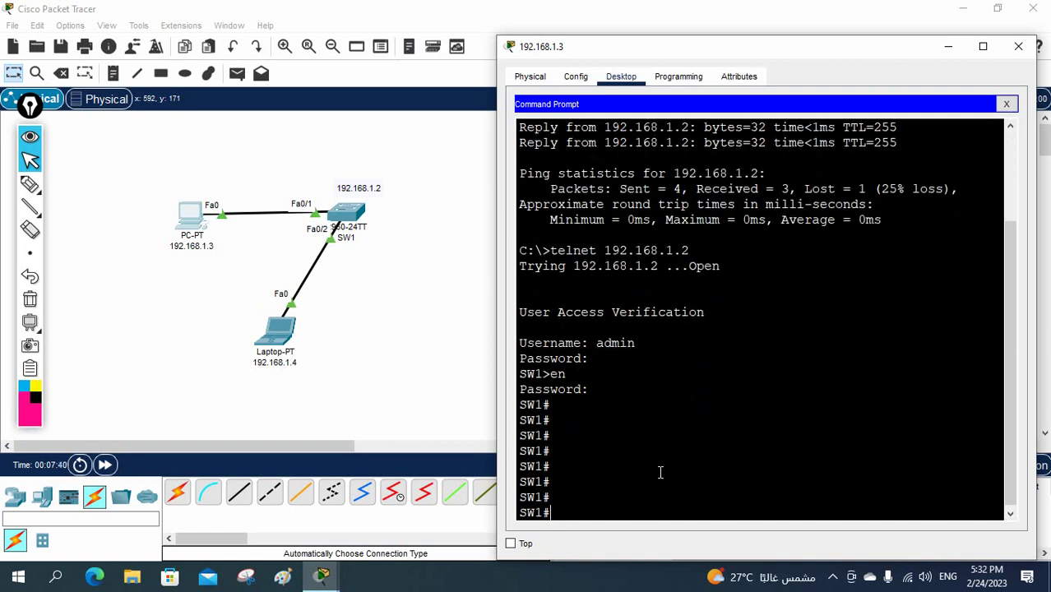
text(sh ver)
key(Return)
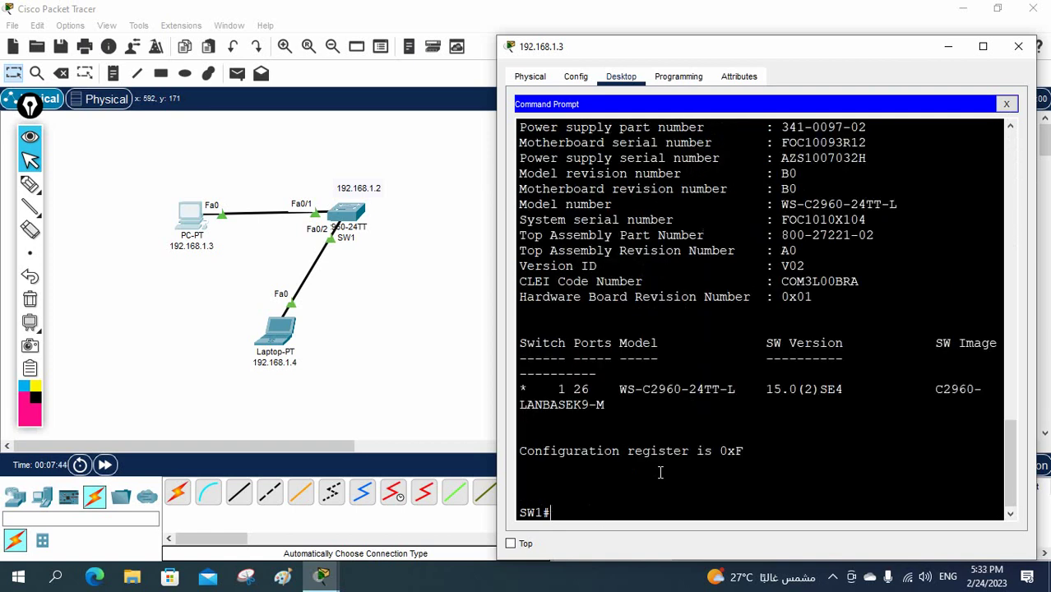
- Widen the PC window and review the sh ver output, highlighting the boot loader and uptime lines
drag(497, 285, 167, 272)
scroll(486, 378, up, 5)
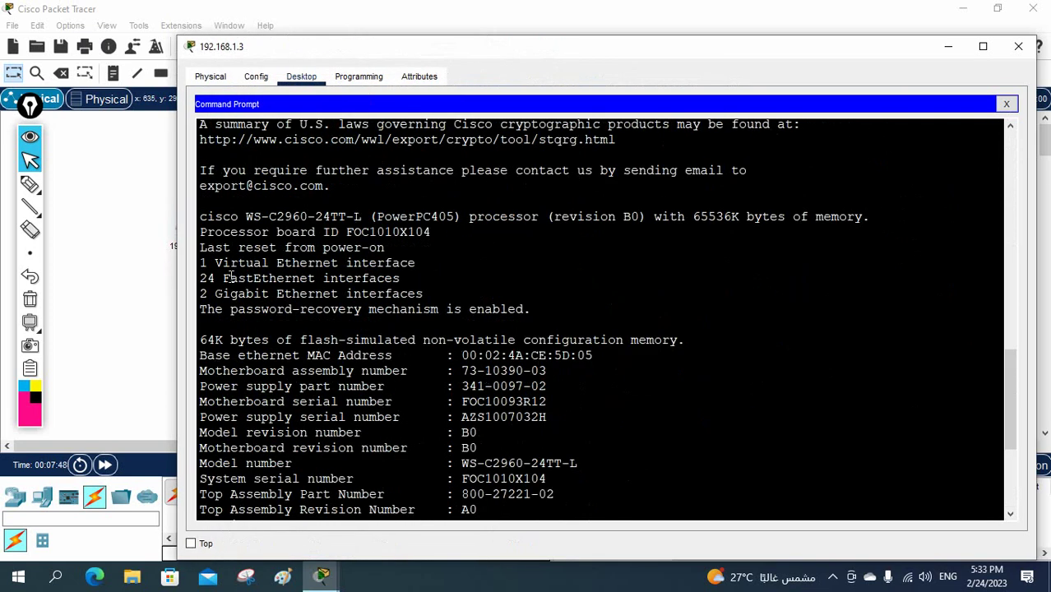
scroll(559, 280, up, 9)
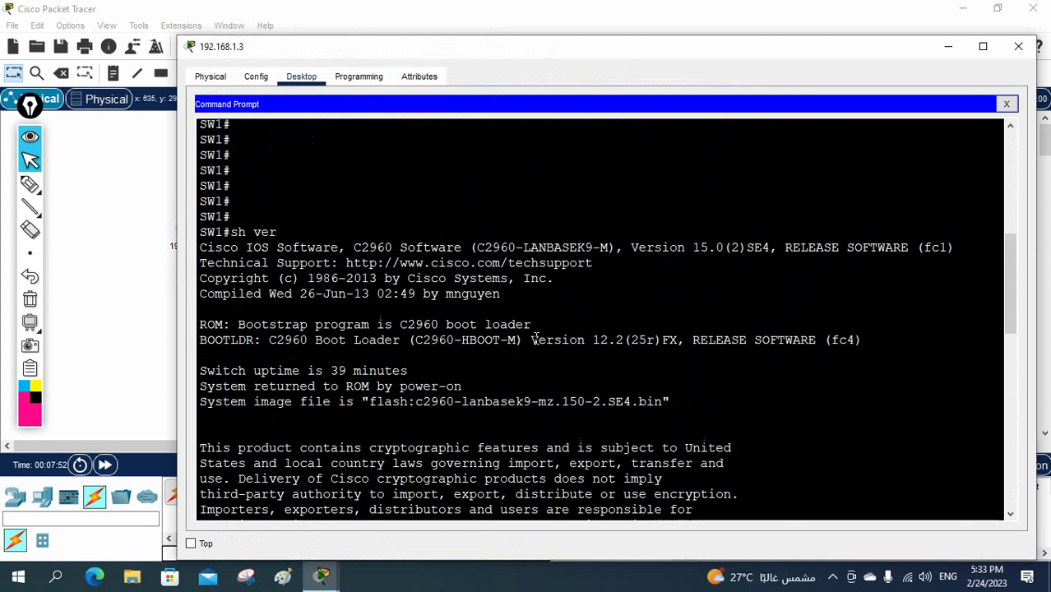
drag(535, 339, 814, 340)
click(410, 371)
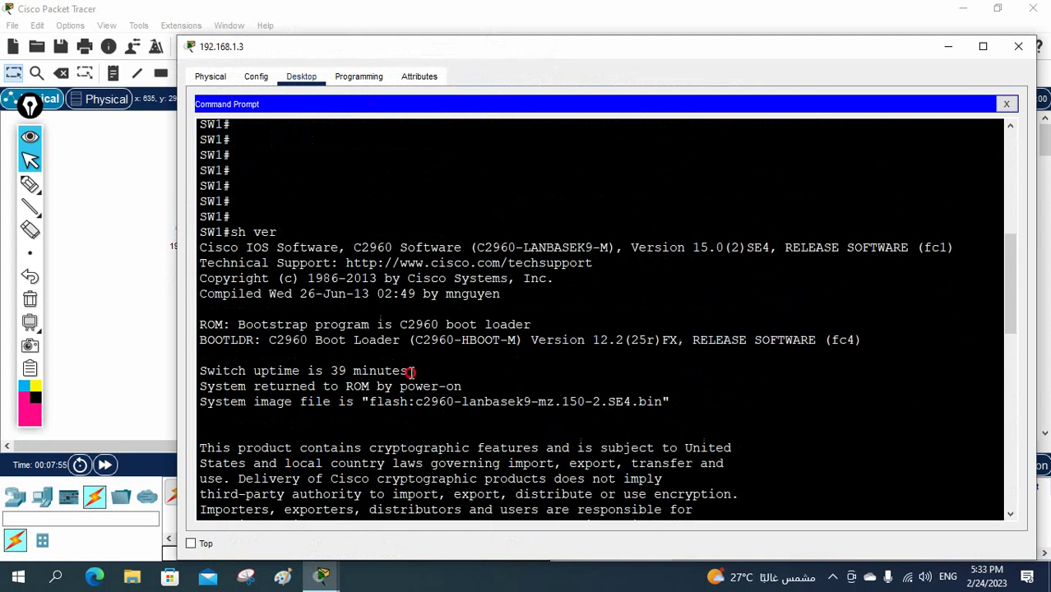
drag(409, 371, 200, 372)
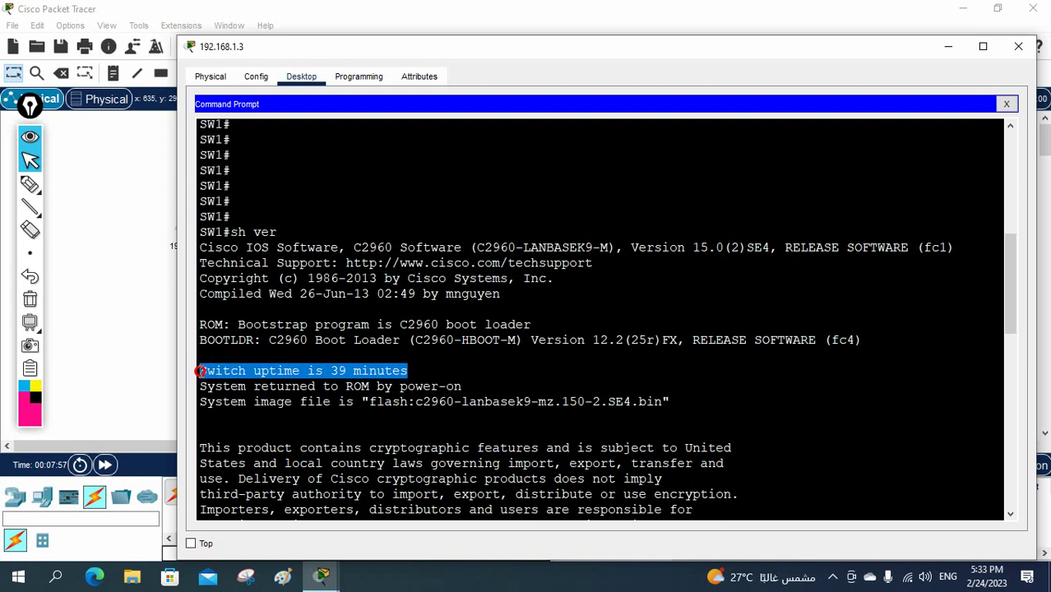
scroll(231, 405, down, 12)
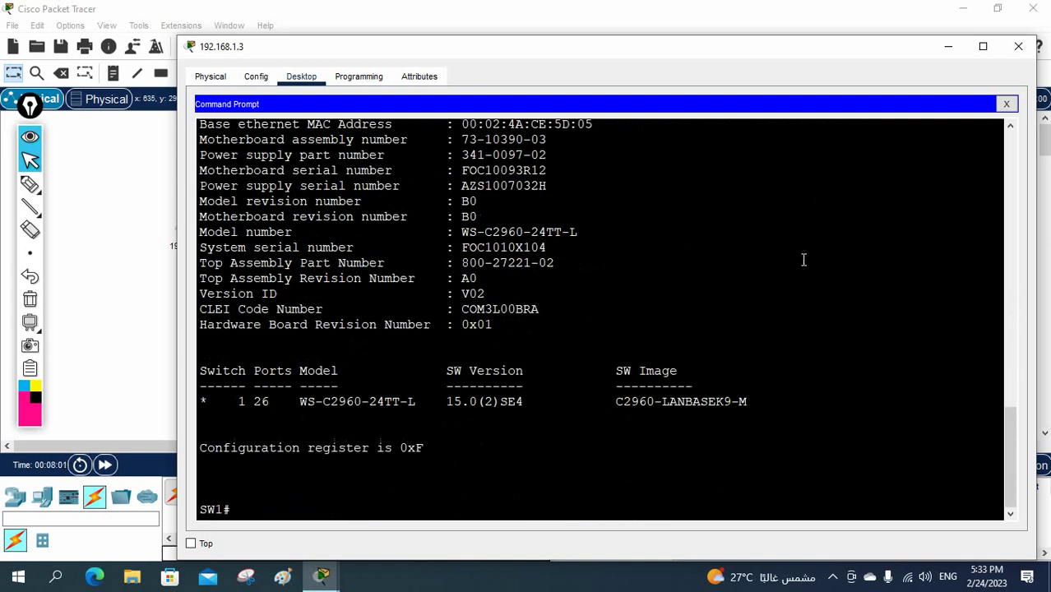
- End the Telnet session to SW1 with exit
click(873, 249)
text(exit)
key(Return)
key(Return)
key(Return)
key(Return)
key(Return)
key(Return)
key(Return)
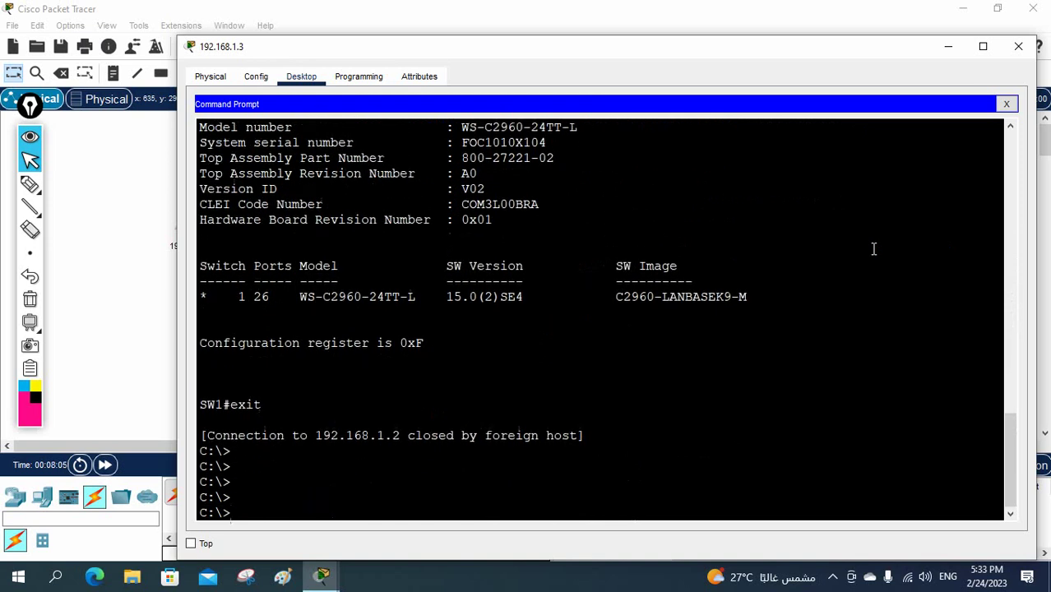
- Copy SW1's CLI lines from enable pa through login local, then return to the topology canvas
click(948, 46)
click(347, 216)
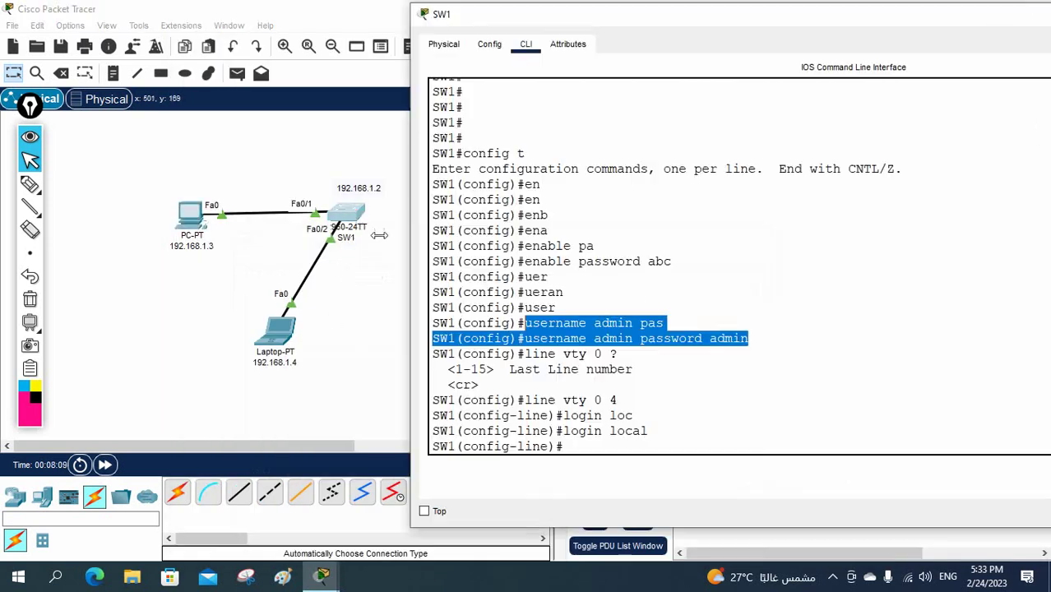
click(615, 321)
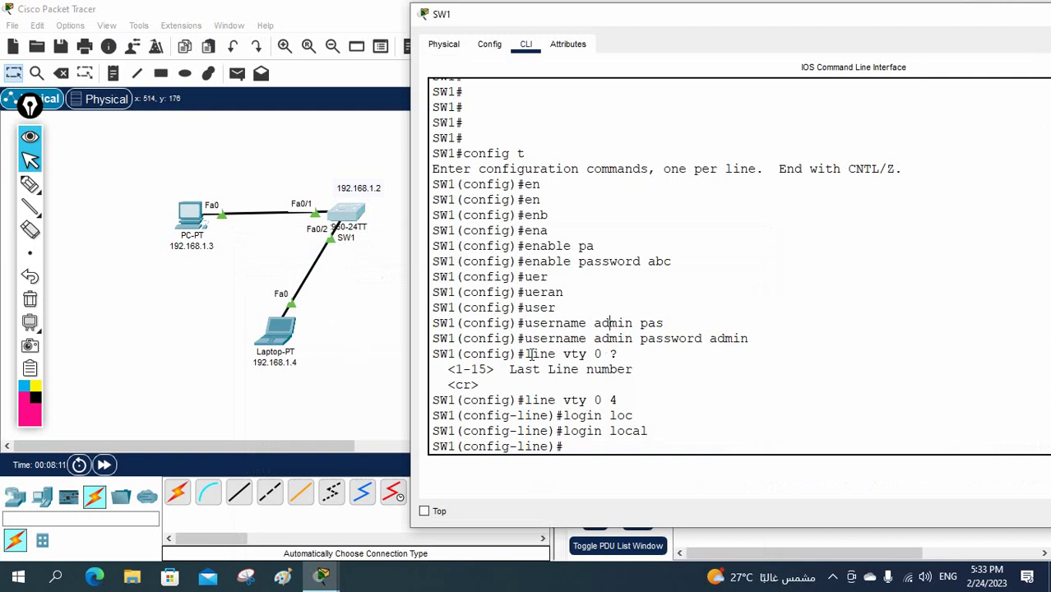
click(651, 431)
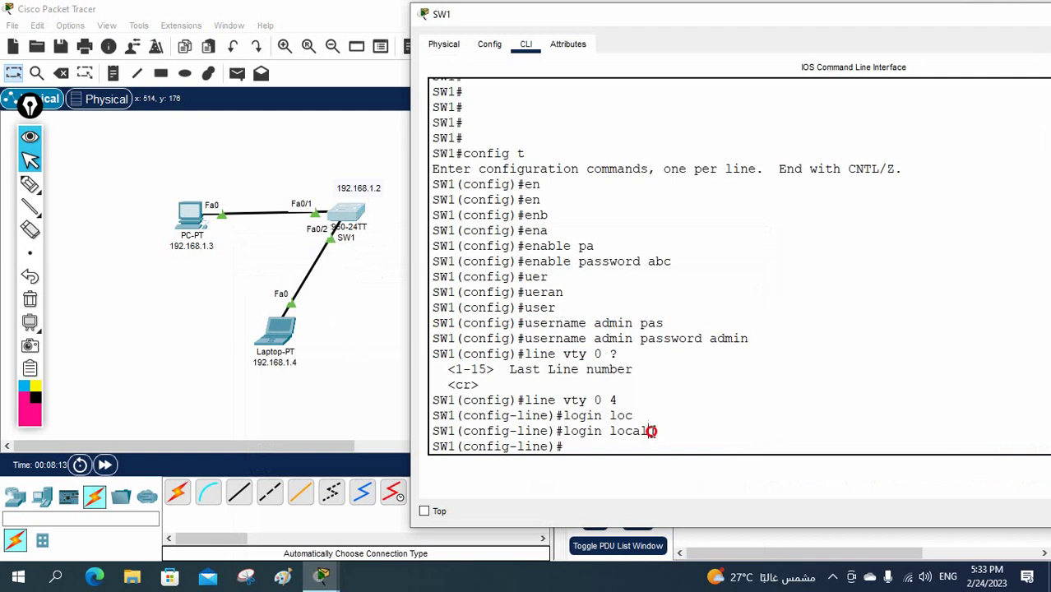
drag(651, 431, 416, 242)
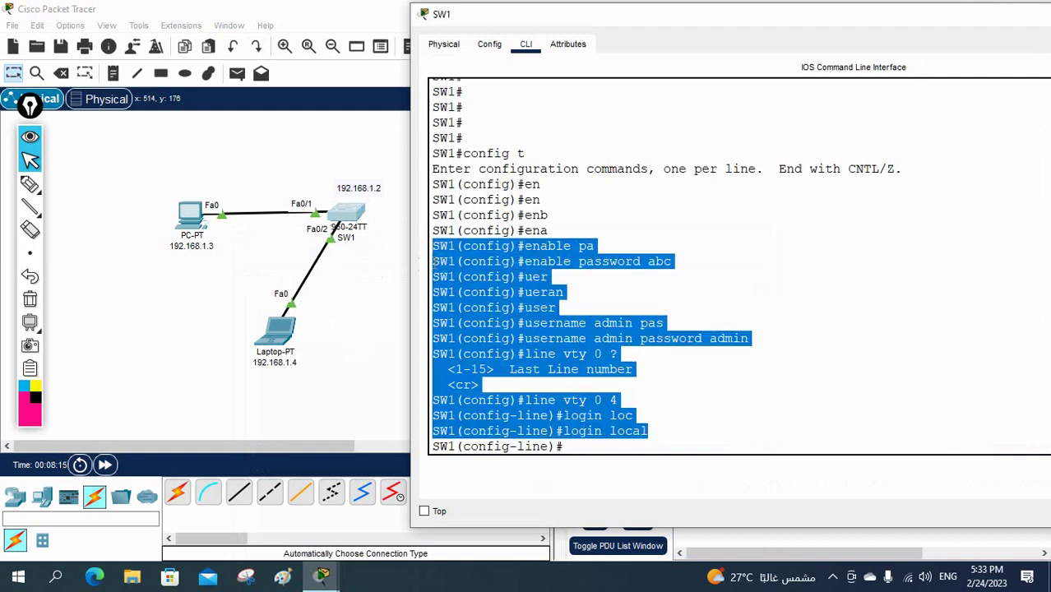
drag(607, 17, 416, 14)
click(987, 465)
click(125, 292)
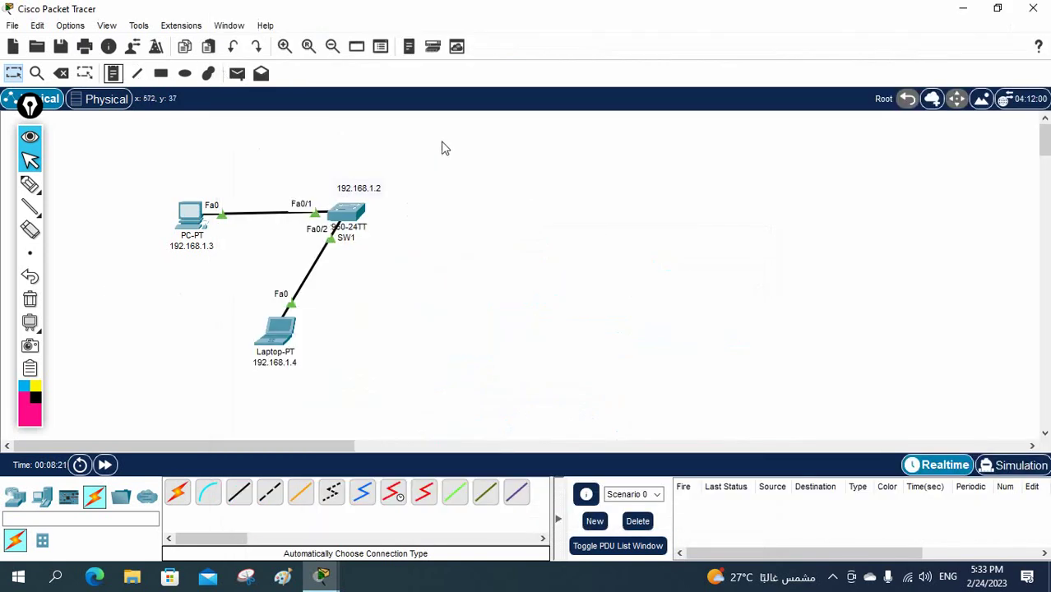
- Place a note right of SW1 and paste the copied switch commands into it
click(114, 74)
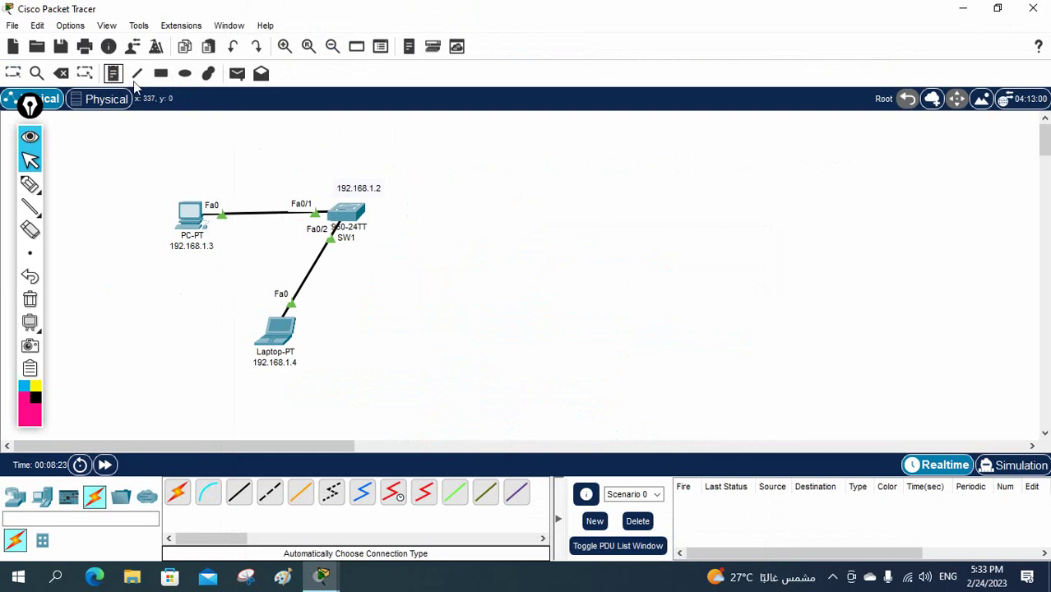
click(433, 157)
key(ctrl+v)
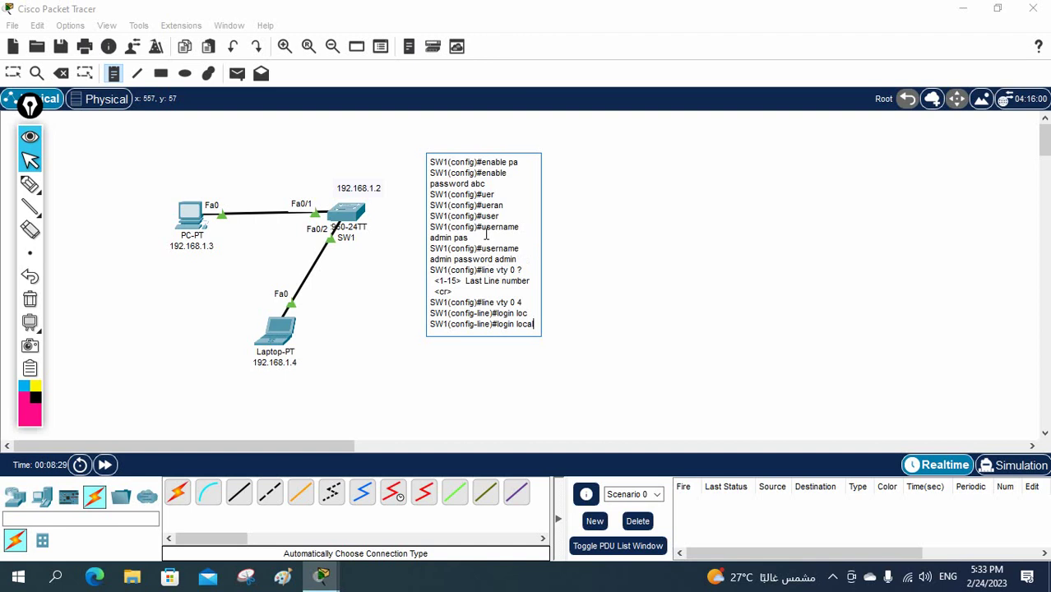
- Delete the partial enable pa and stray uer/ueran/user lines from the note, then launch Notepad
drag(498, 215, 428, 184)
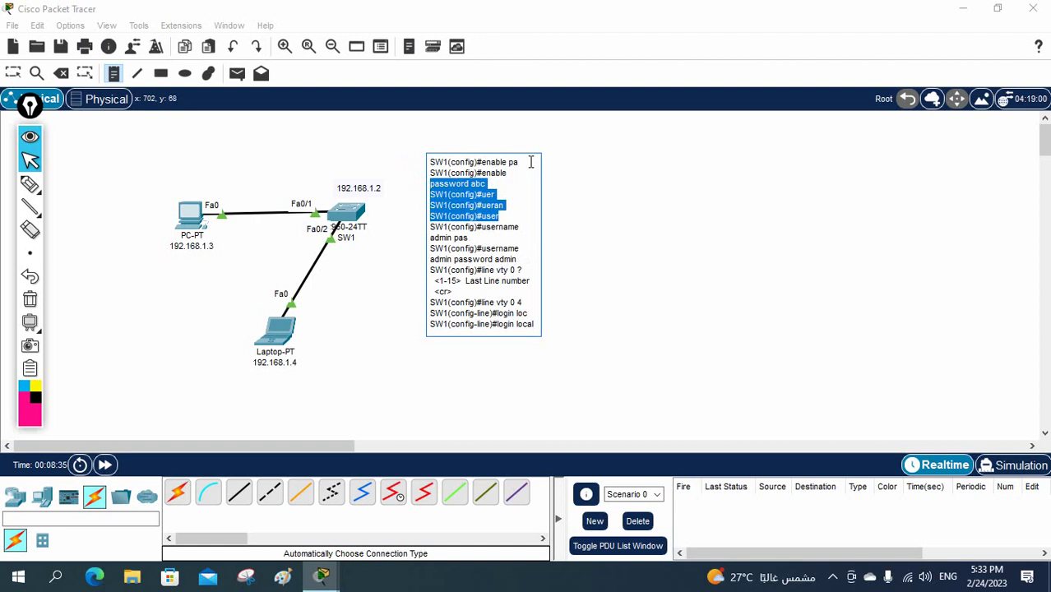
drag(531, 162, 428, 157)
key(BackSpace)
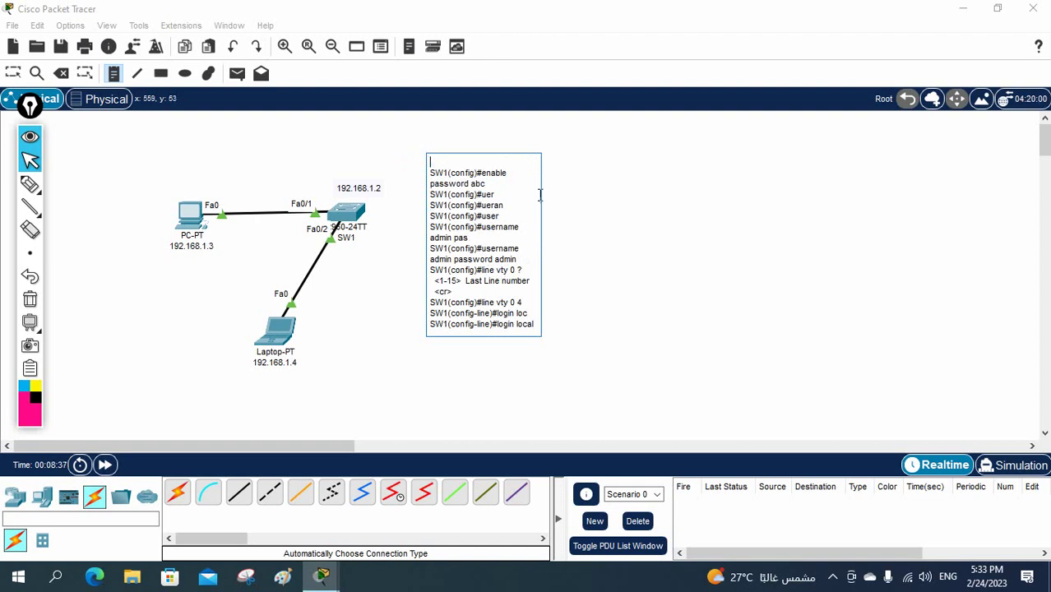
drag(503, 214, 417, 197)
key(BackSpace)
click(613, 229)
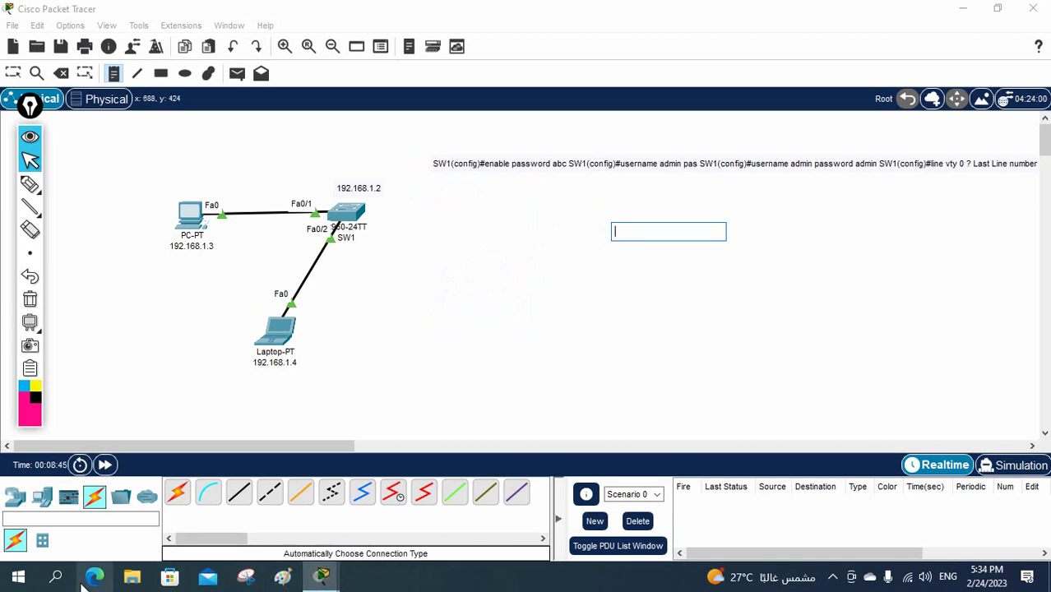
click(55, 578)
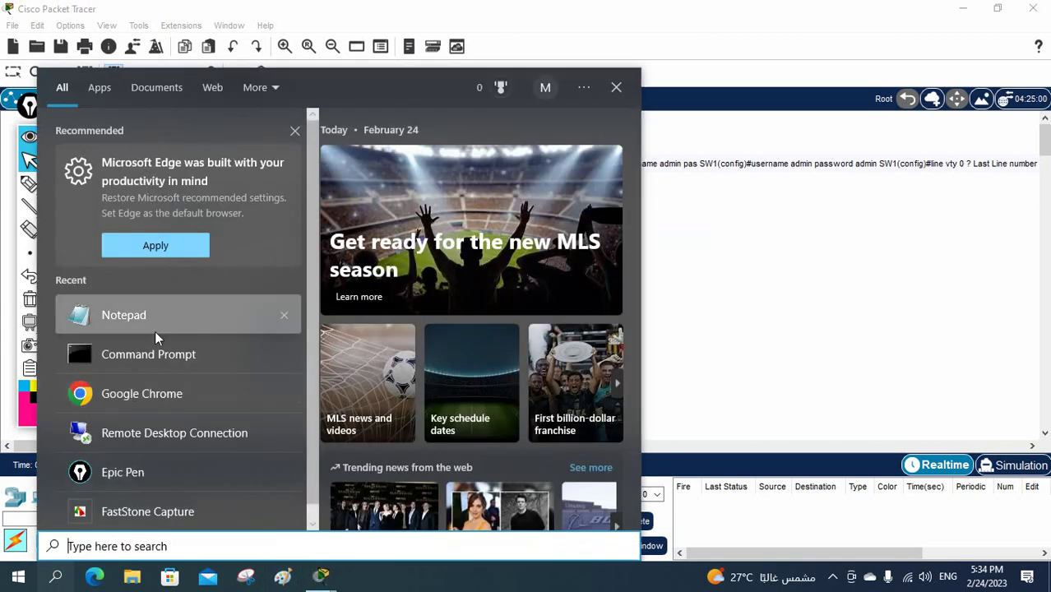
click(156, 337)
- Paste the SW1 output into Notepad and delete the stray, mistyped, vty help and blank lines
key(ctrl+v)
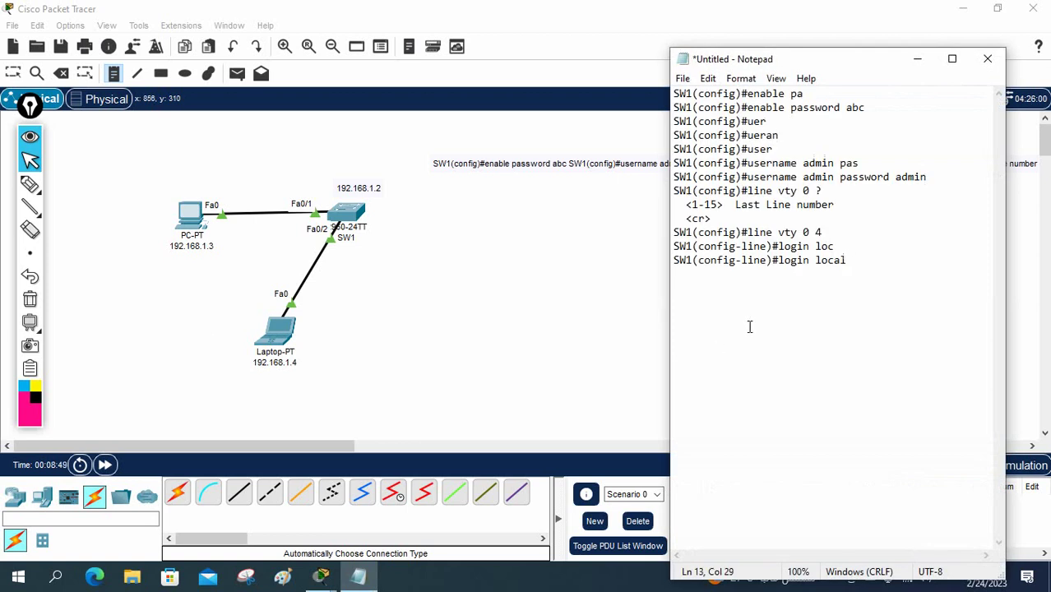
drag(817, 96, 584, 95)
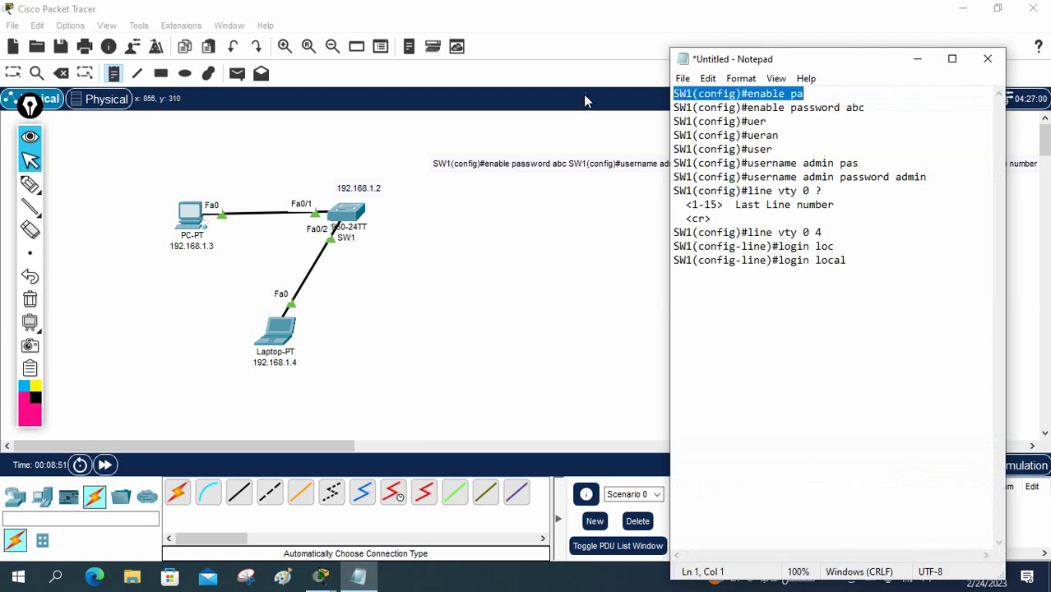
key(Delete)
drag(868, 158, 621, 128)
key(Delete)
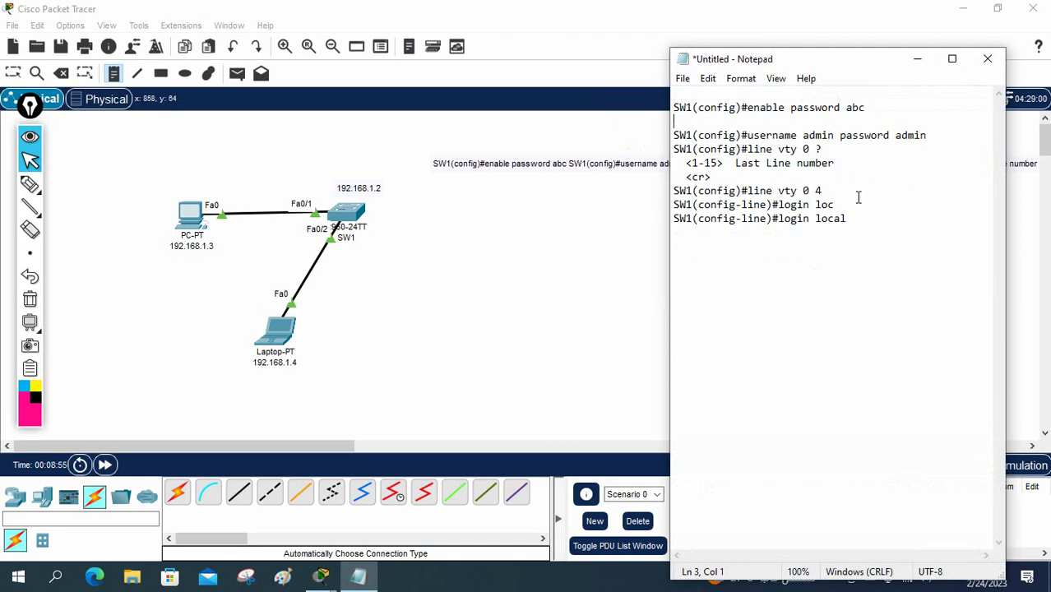
click(847, 203)
drag(847, 203, 646, 148)
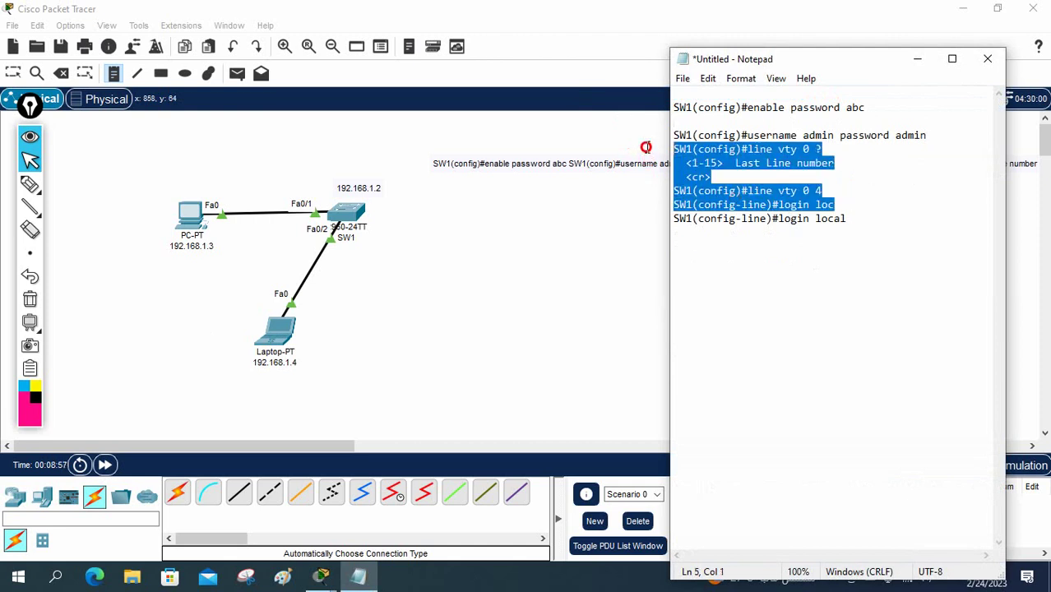
key(Delete)
key(Delete)
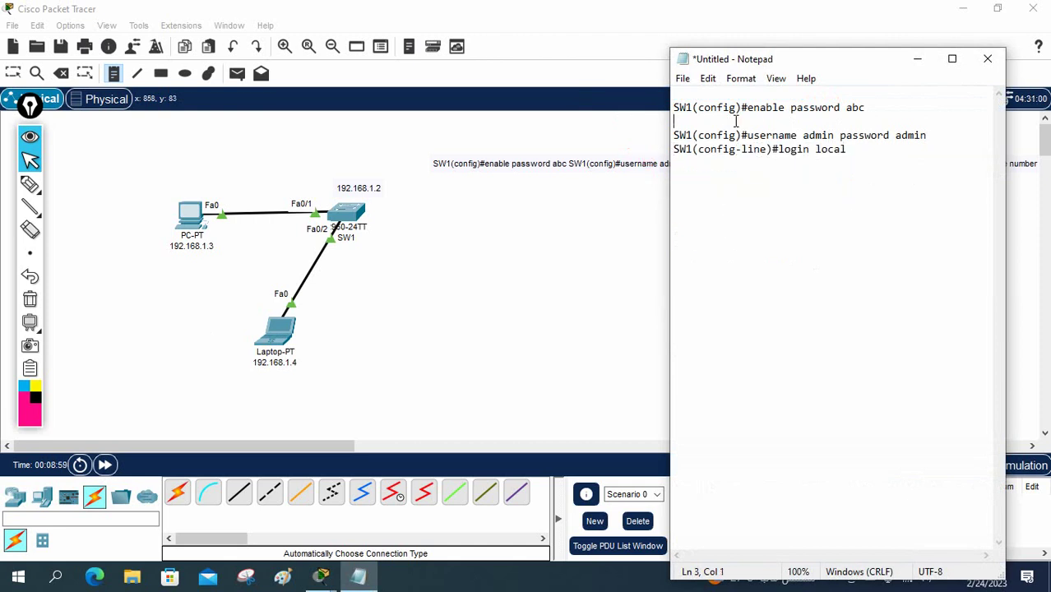
key(BackSpace)
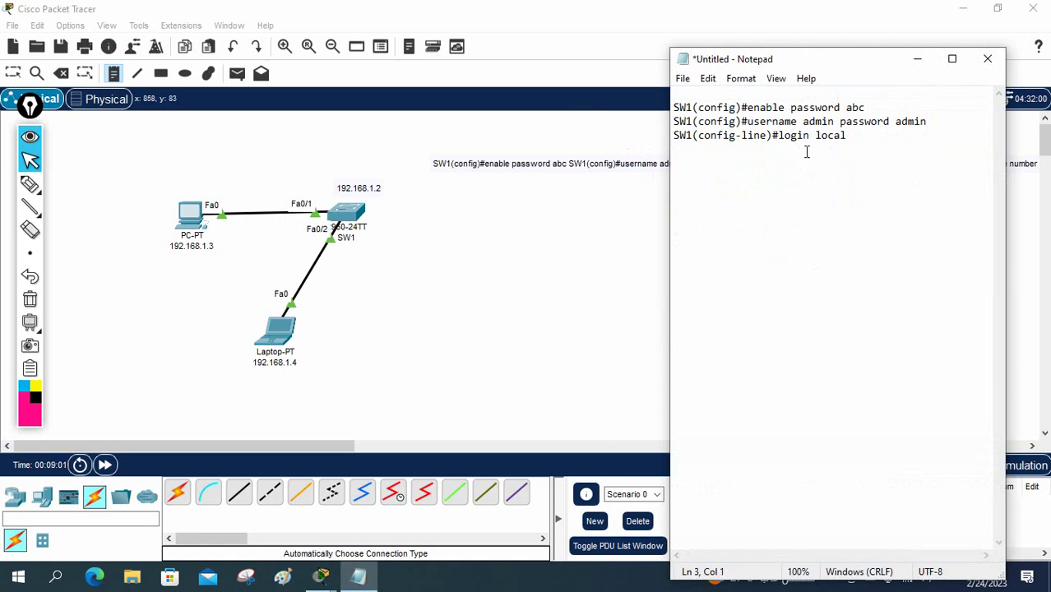
- Check the remaining enable password and admin user command lines, then return to Packet Tracer
drag(869, 106, 742, 104)
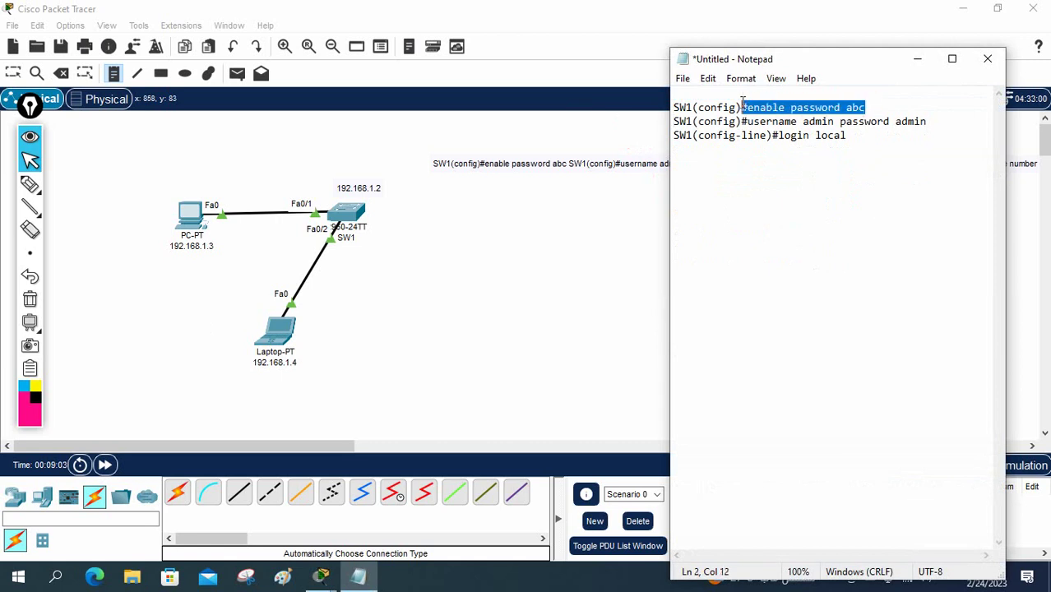
drag(930, 122, 743, 122)
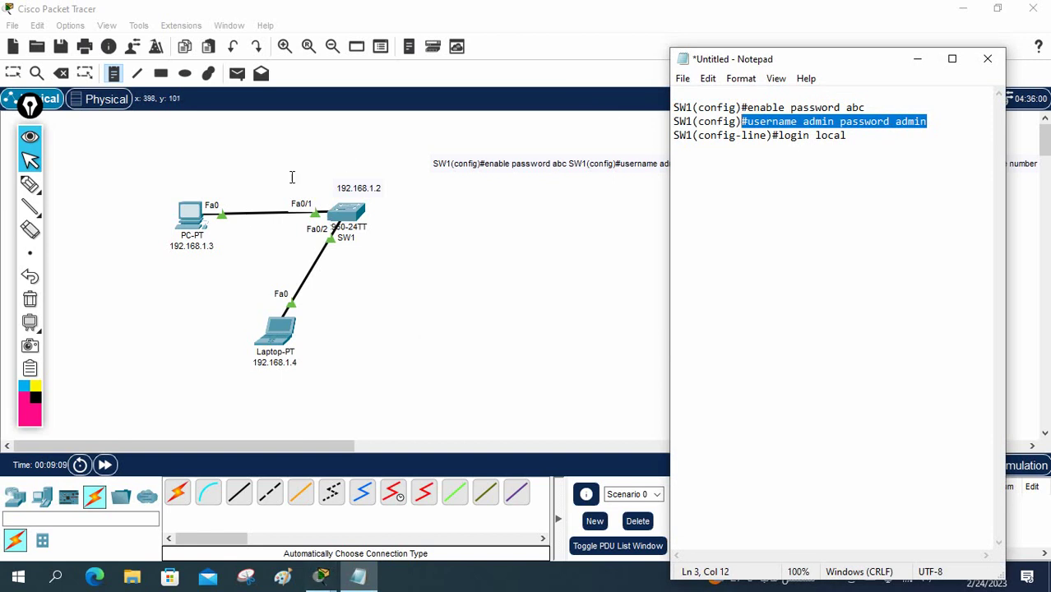
click(13, 72)
- Copy the line vty 0 4 command from SW1's CLI output
click(349, 212)
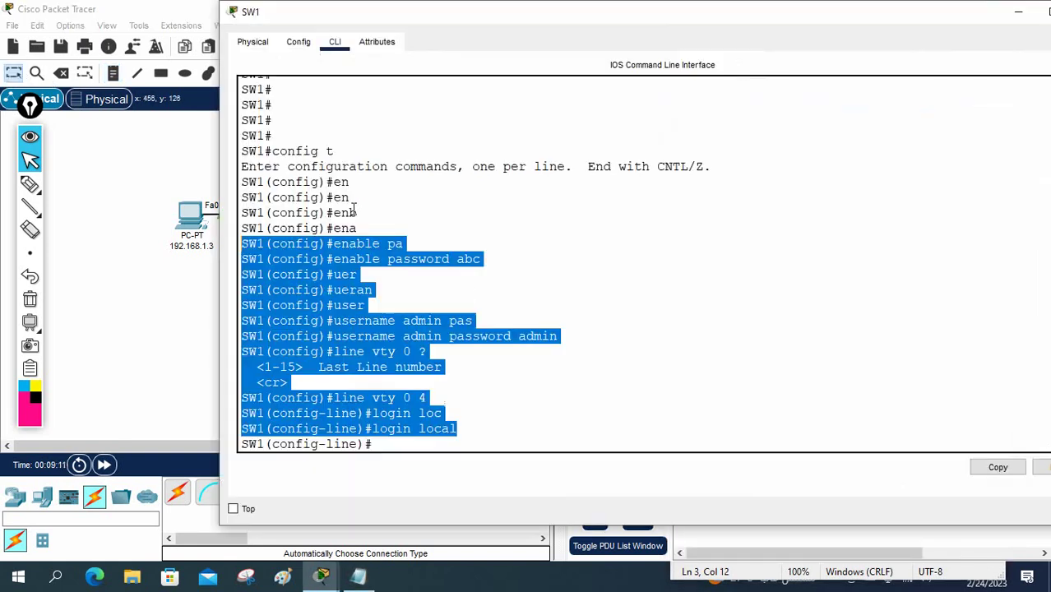
click(464, 368)
drag(431, 398, 240, 400)
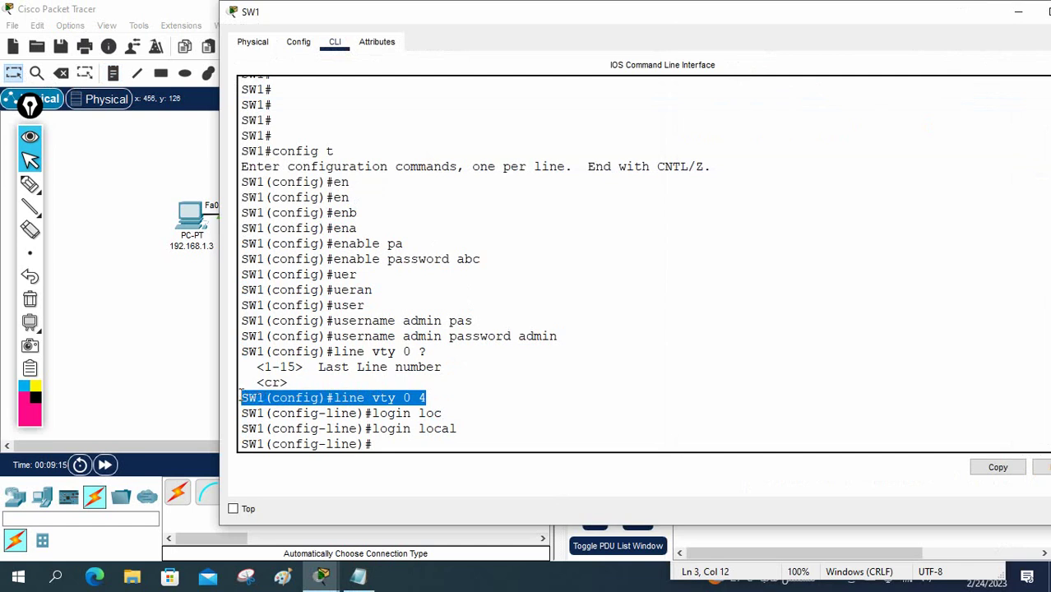
right_click(246, 399)
click(278, 403)
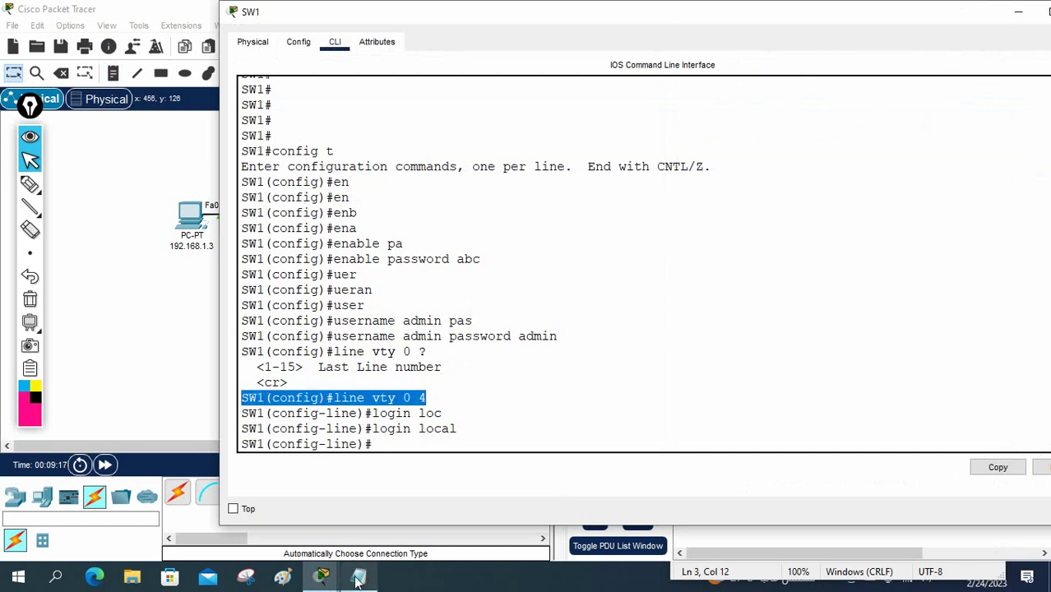
- Paste line vty 0 4 into Notepad on a new line below the username command
click(357, 575)
click(952, 121)
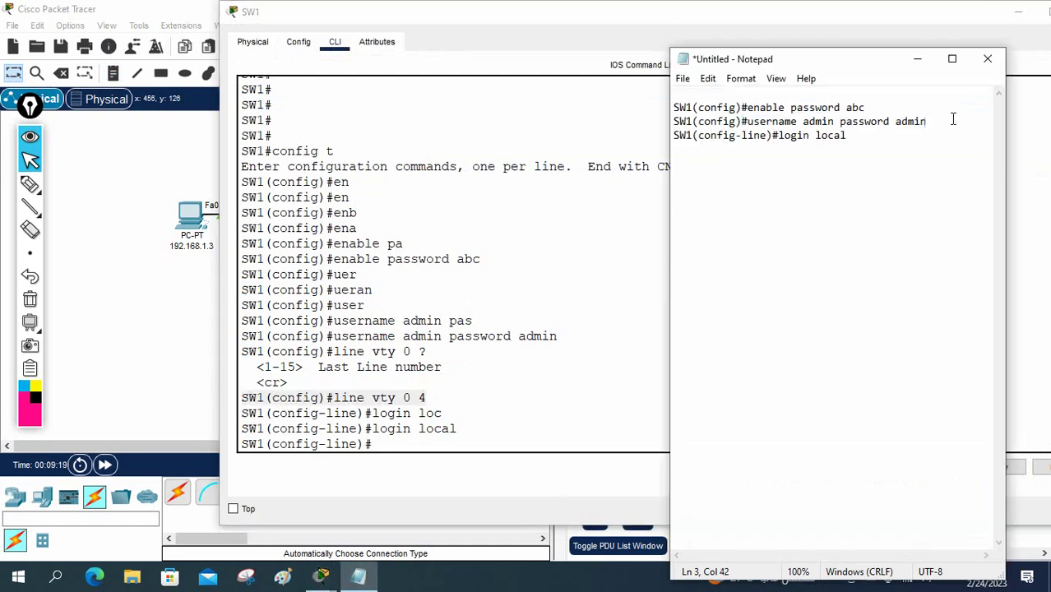
key(Return)
key(ctrl+v)
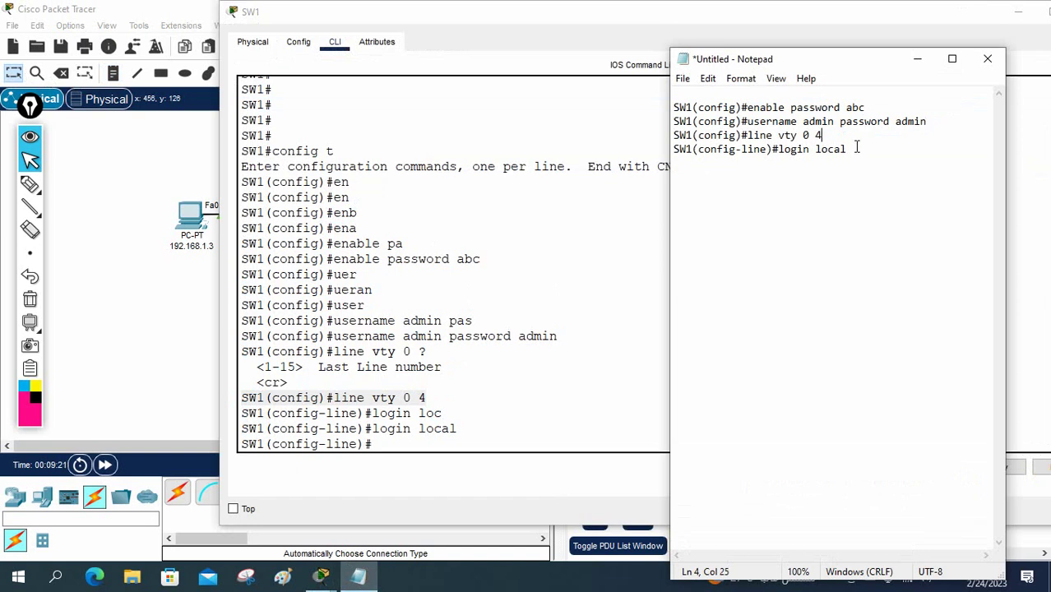
- Copy all four cleaned command lines and minimize Notepad and SW1's CLI window
drag(870, 159, 660, 101)
right_click(728, 129)
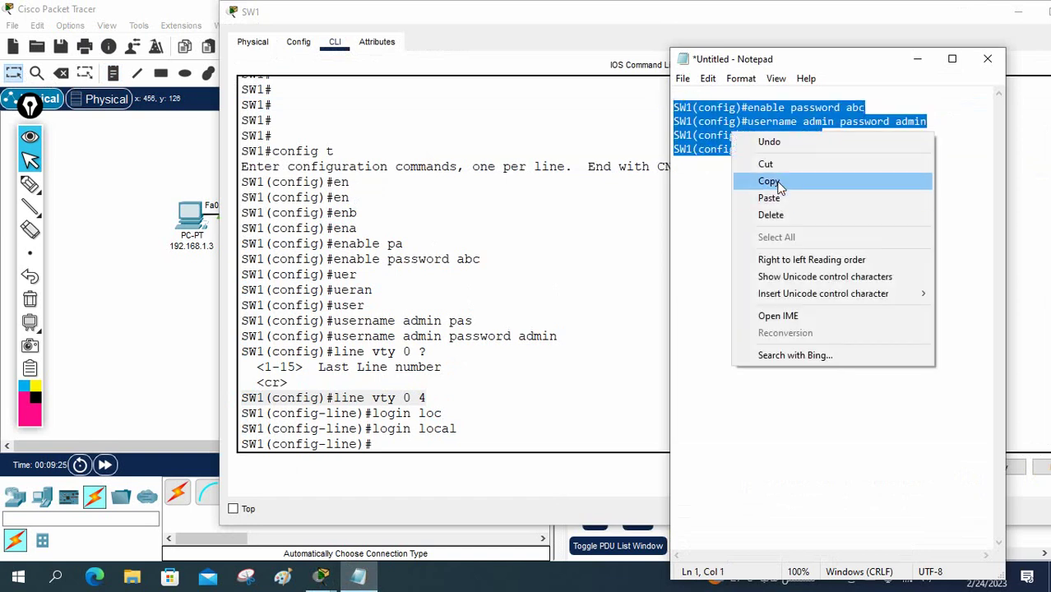
click(769, 182)
click(917, 58)
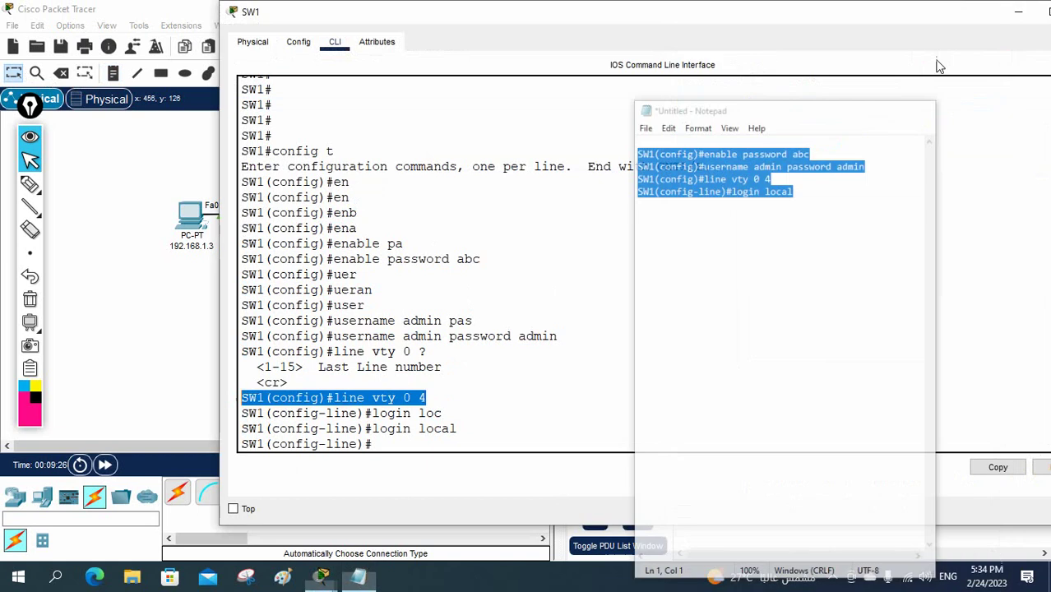
click(1018, 11)
- Replace the canvas note's raw text with the four cleaned command lines
double_click(569, 164)
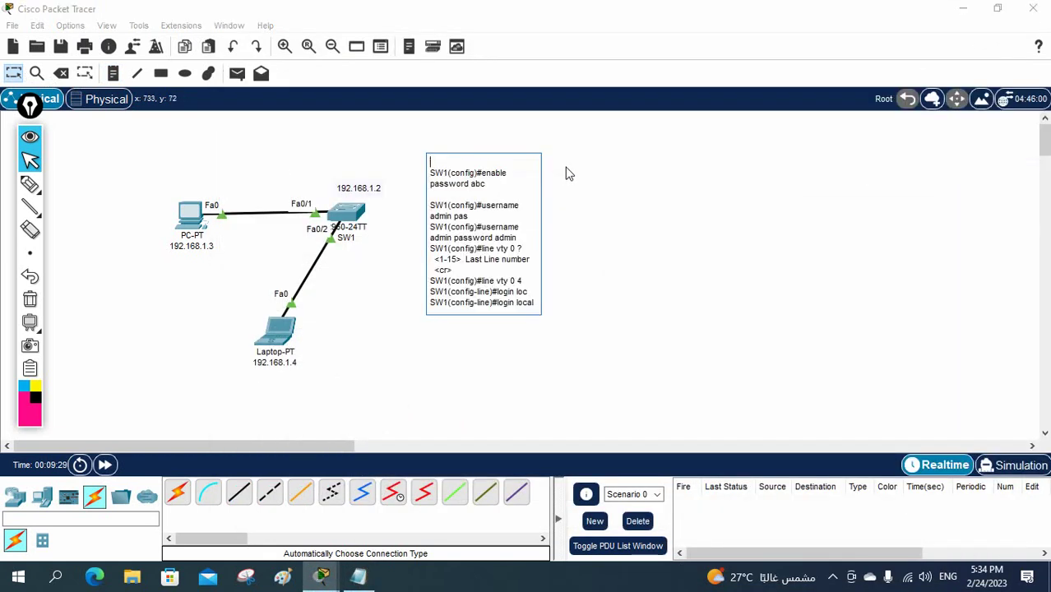
key(ctrl+a)
key(ctrl+v)
click(678, 181)
- Move the note just below and right of SW1, then reopen the PC's window
click(534, 176)
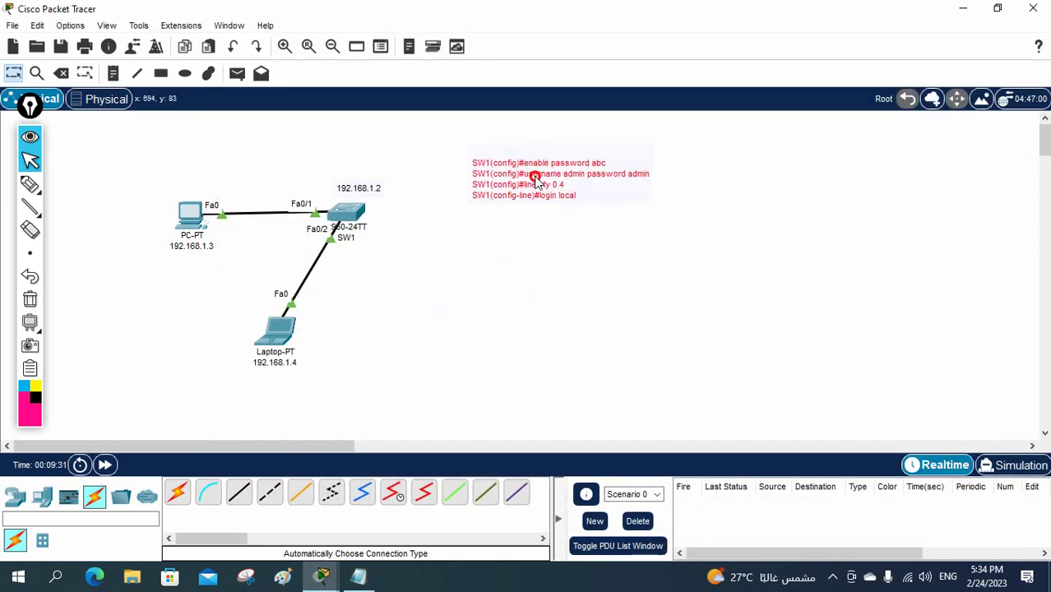
drag(534, 176, 458, 236)
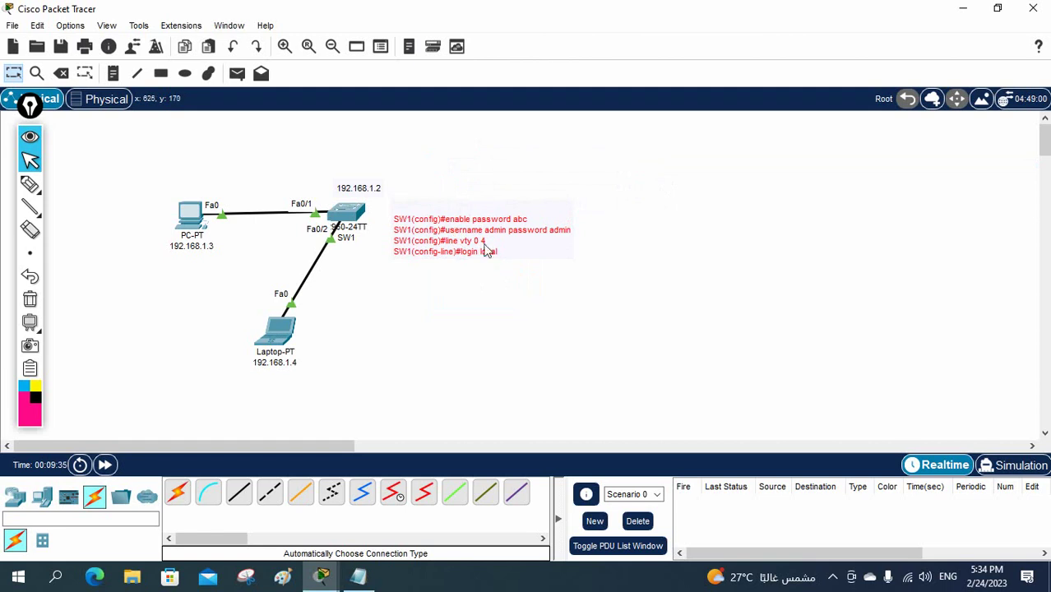
drag(472, 243, 557, 278)
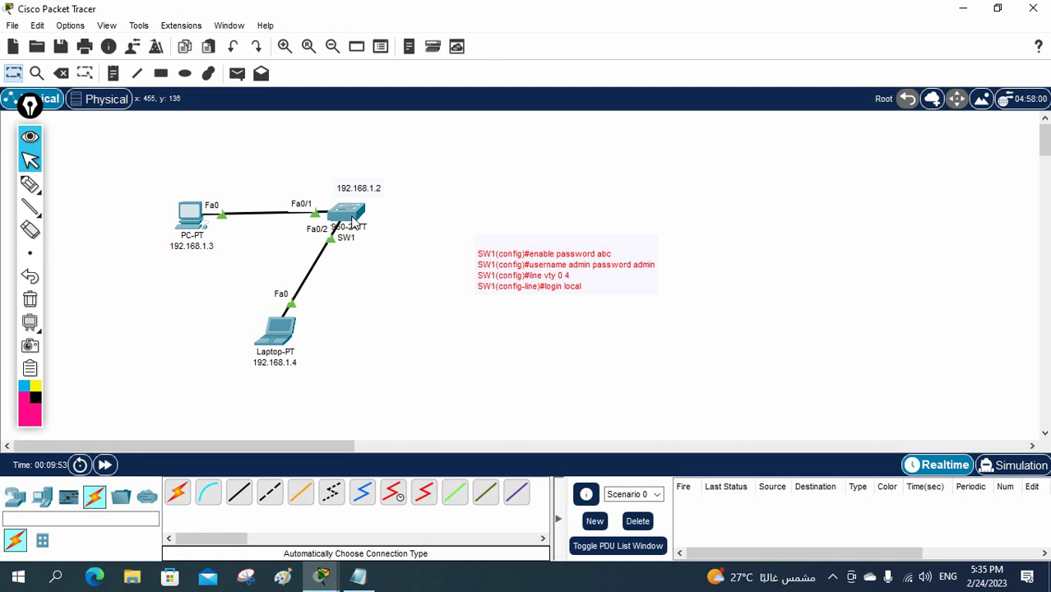
mouse_move(352, 222)
click(207, 220)
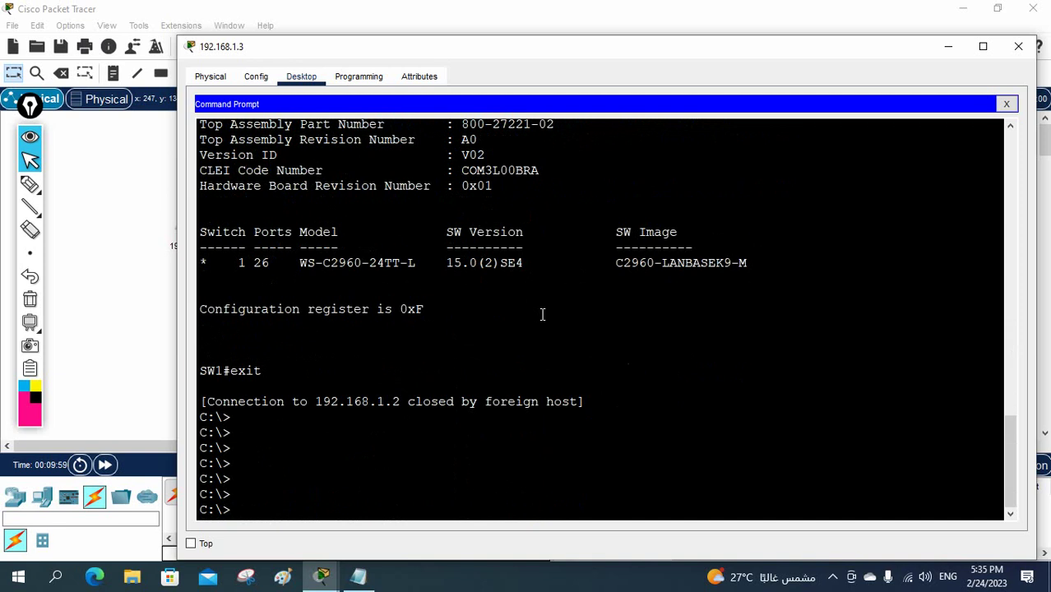
- Rerun telnet 192.168.1.2 from the PC, confirm it opens to a Username prompt, and close the PC window
click(535, 425)
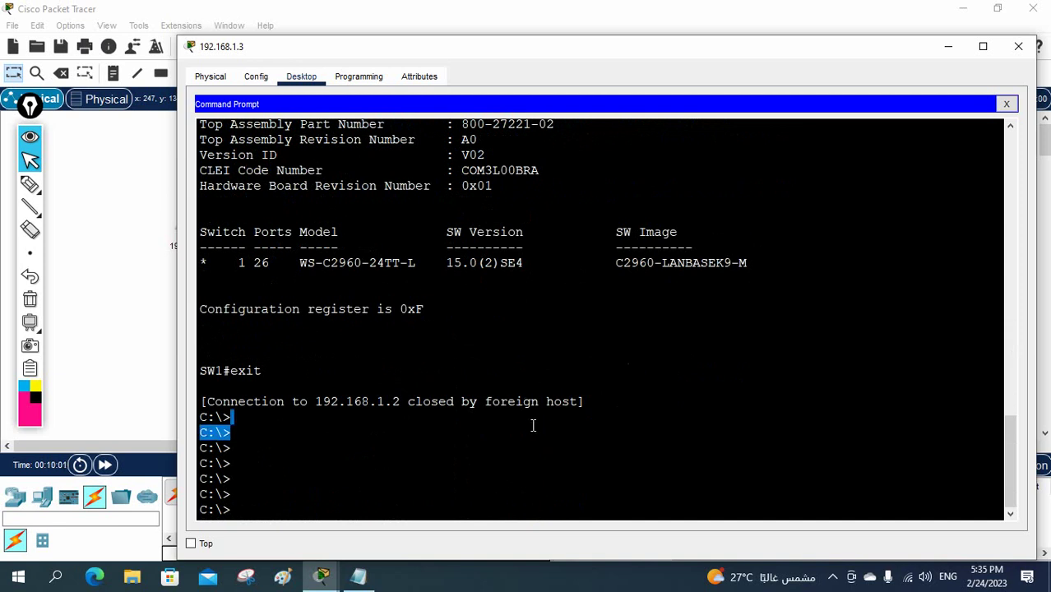
key(Up)
key(Return)
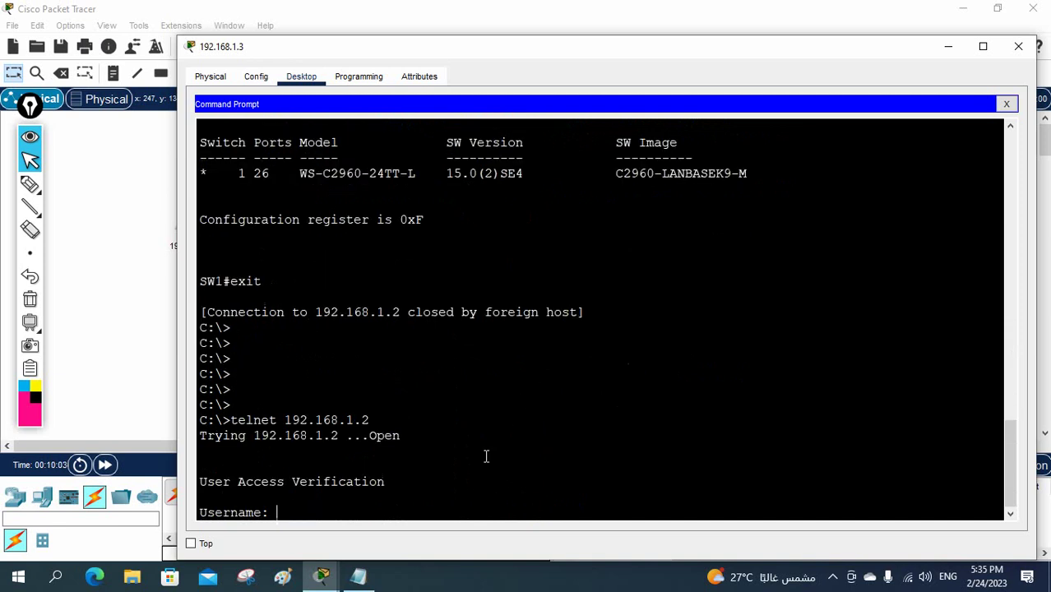
drag(415, 435, 386, 458)
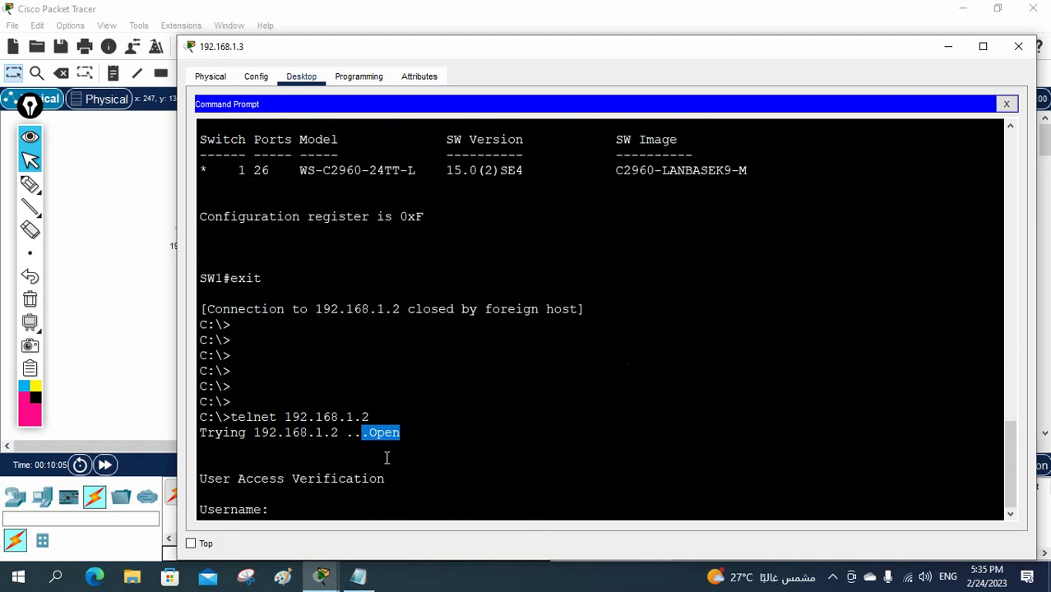
click(1018, 47)
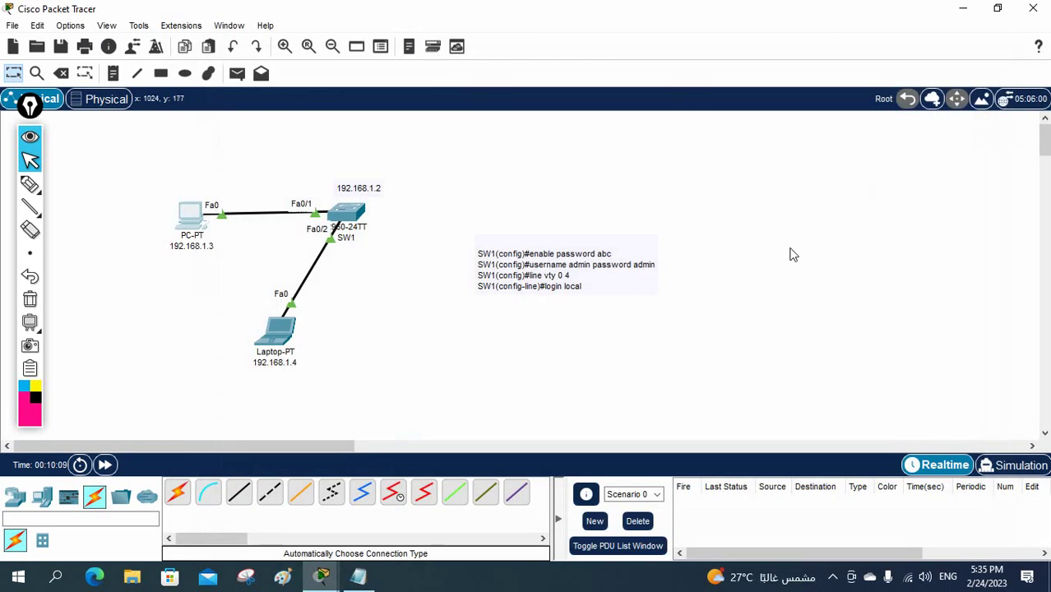